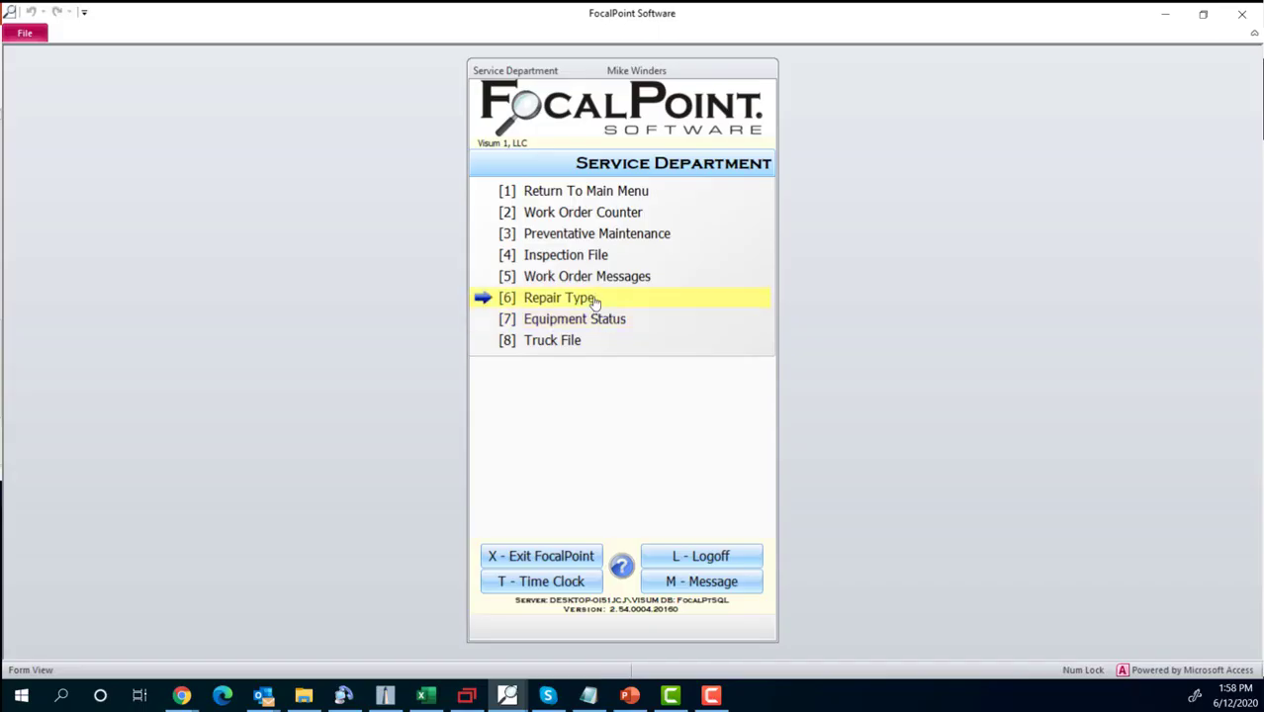
# Look through the active work order repair types in the Service Department and close the list.
pyautogui.click(594, 302)
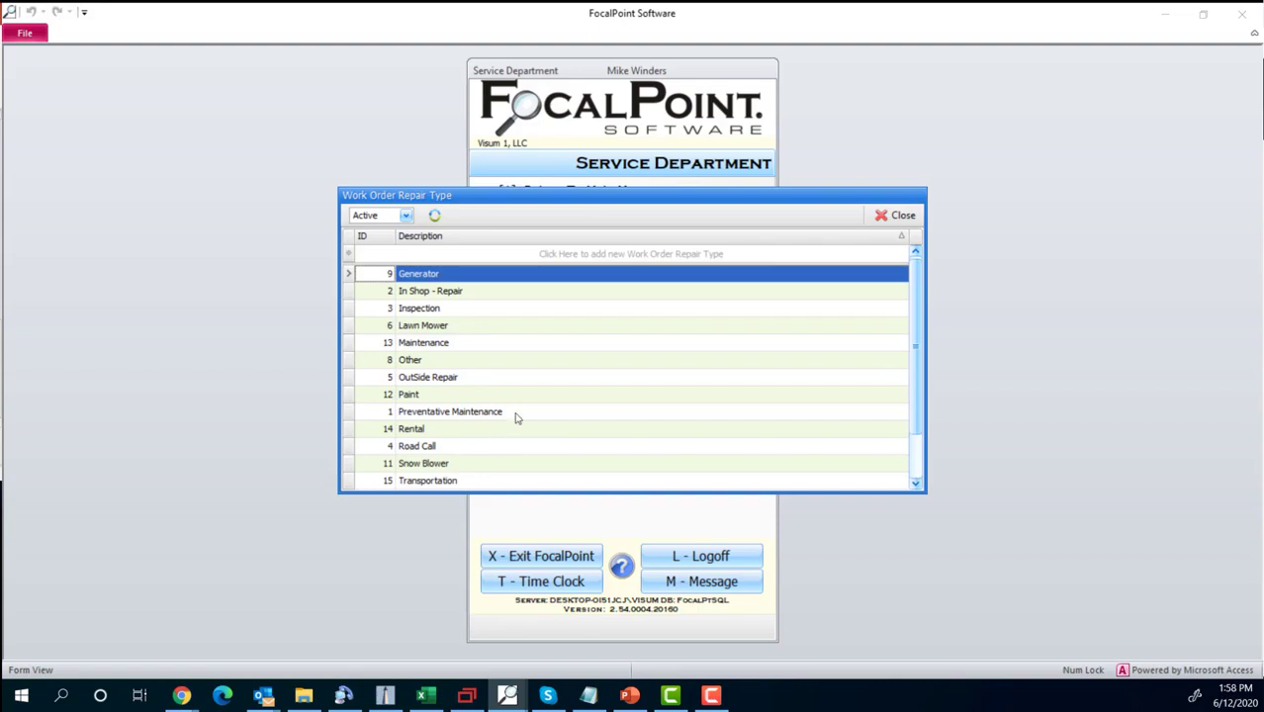
pyautogui.scroll(-1, 513, 449)
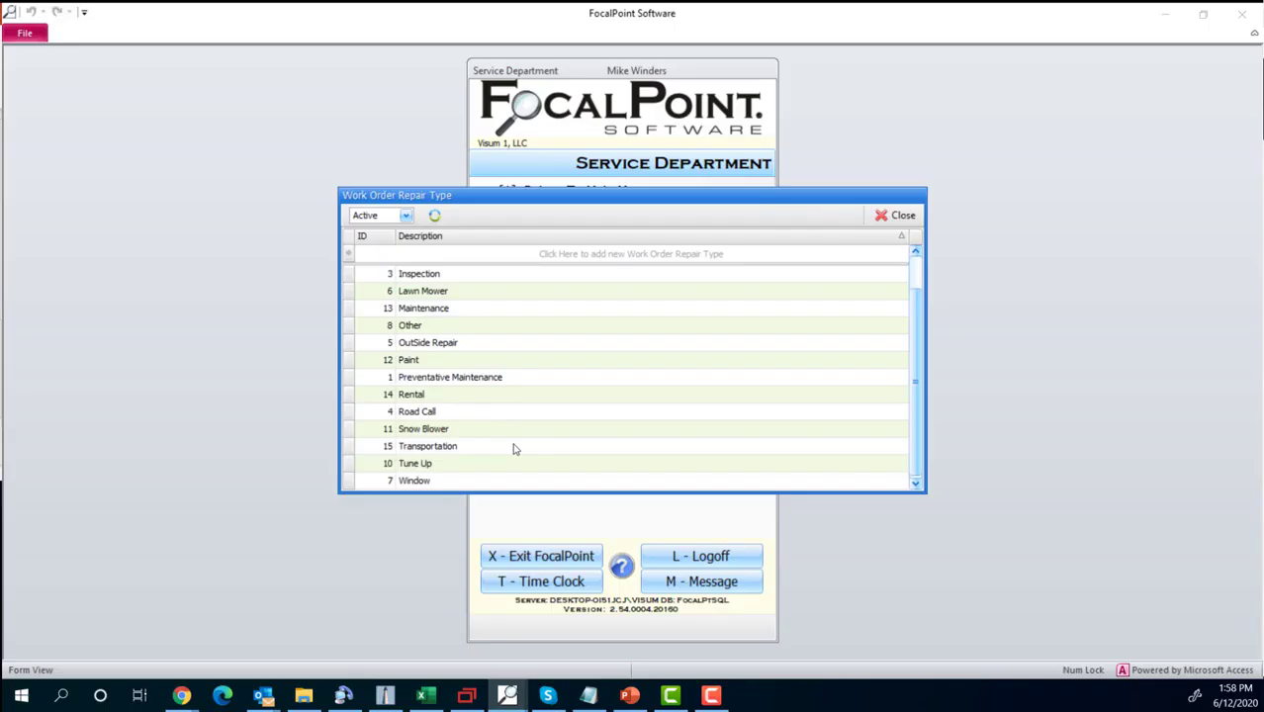
pyautogui.scroll(1, 513, 449)
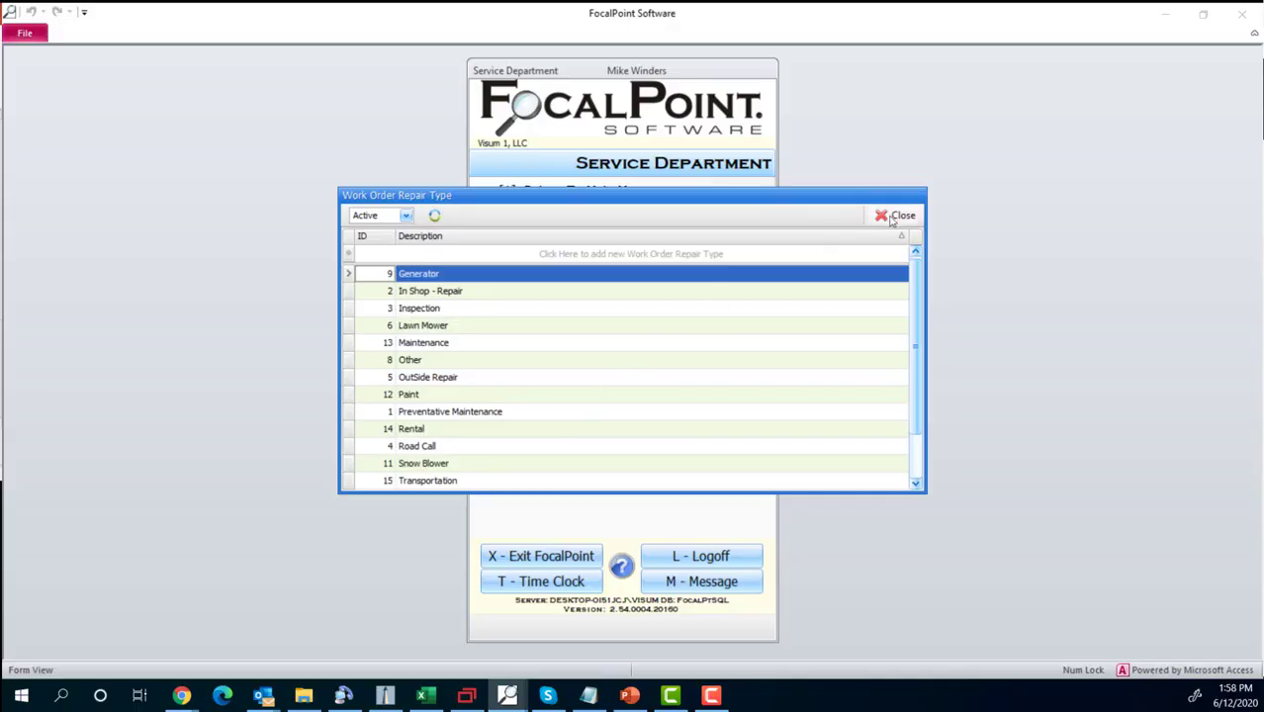
pyautogui.click(896, 215)
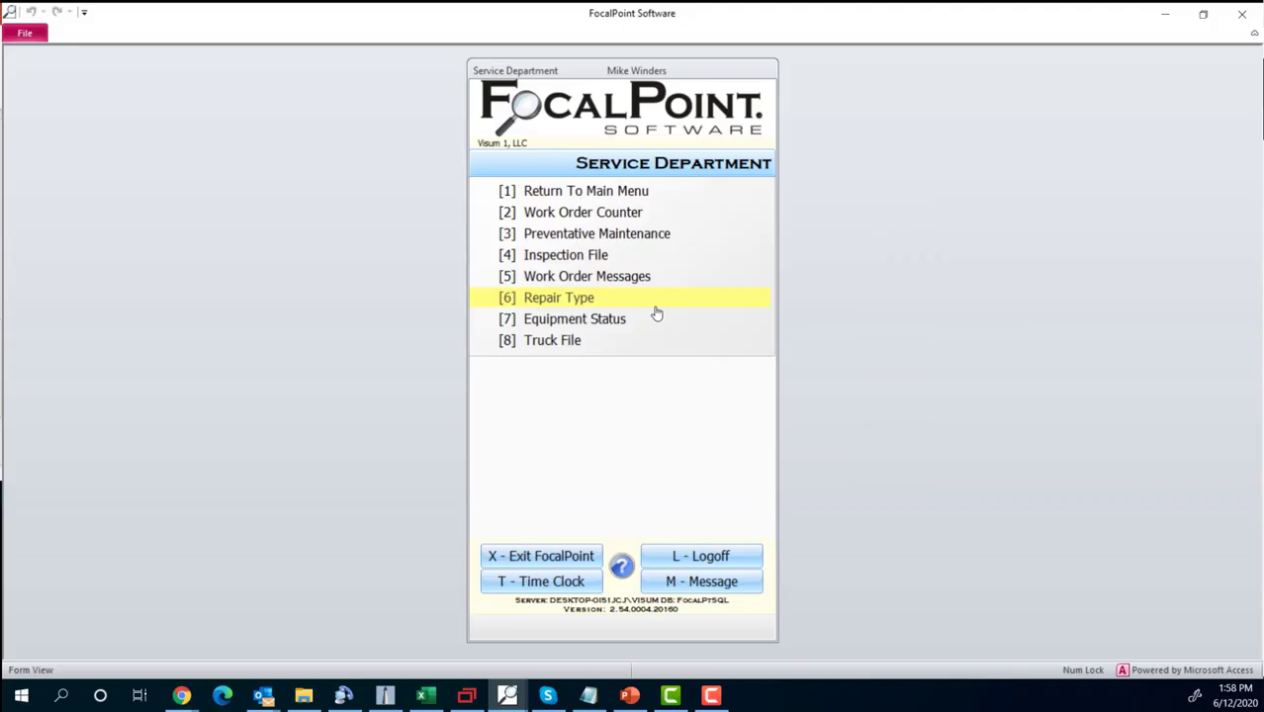
# Inspect the equipment statuses and the colour choices for Waiting on Parts, closing the list without changing the colour.
pyautogui.click(611, 320)
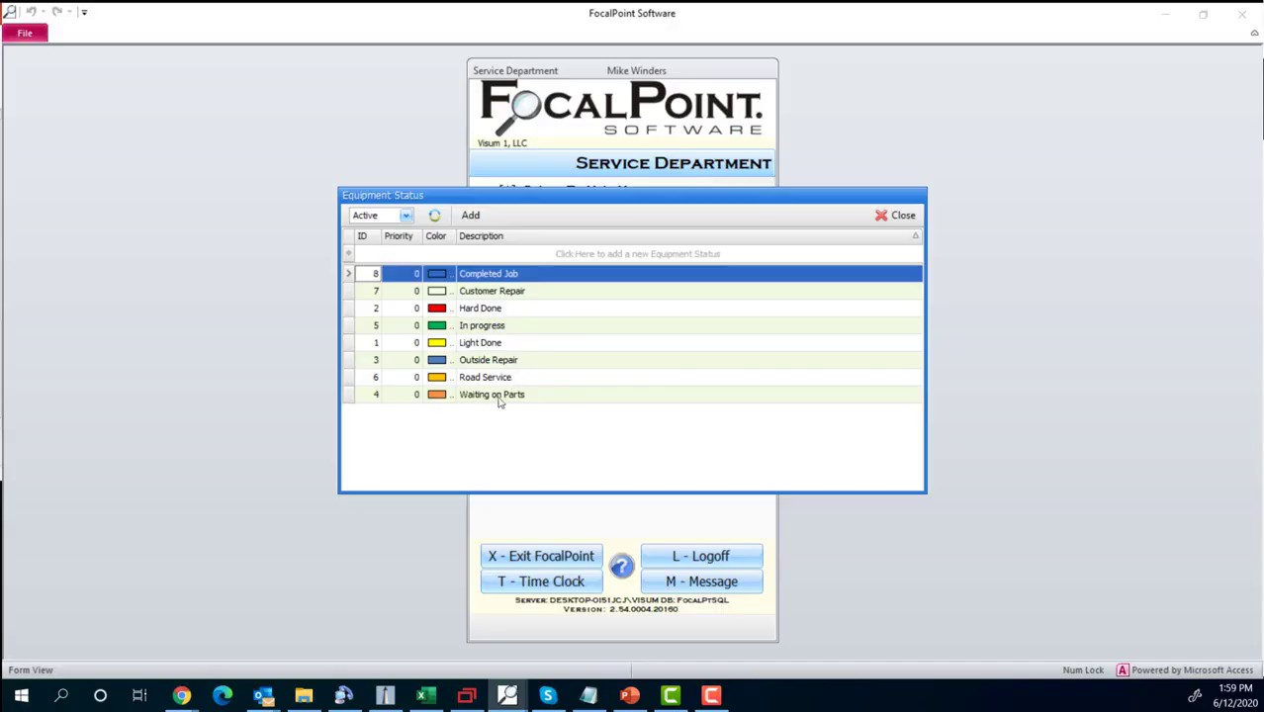
pyautogui.click(440, 396)
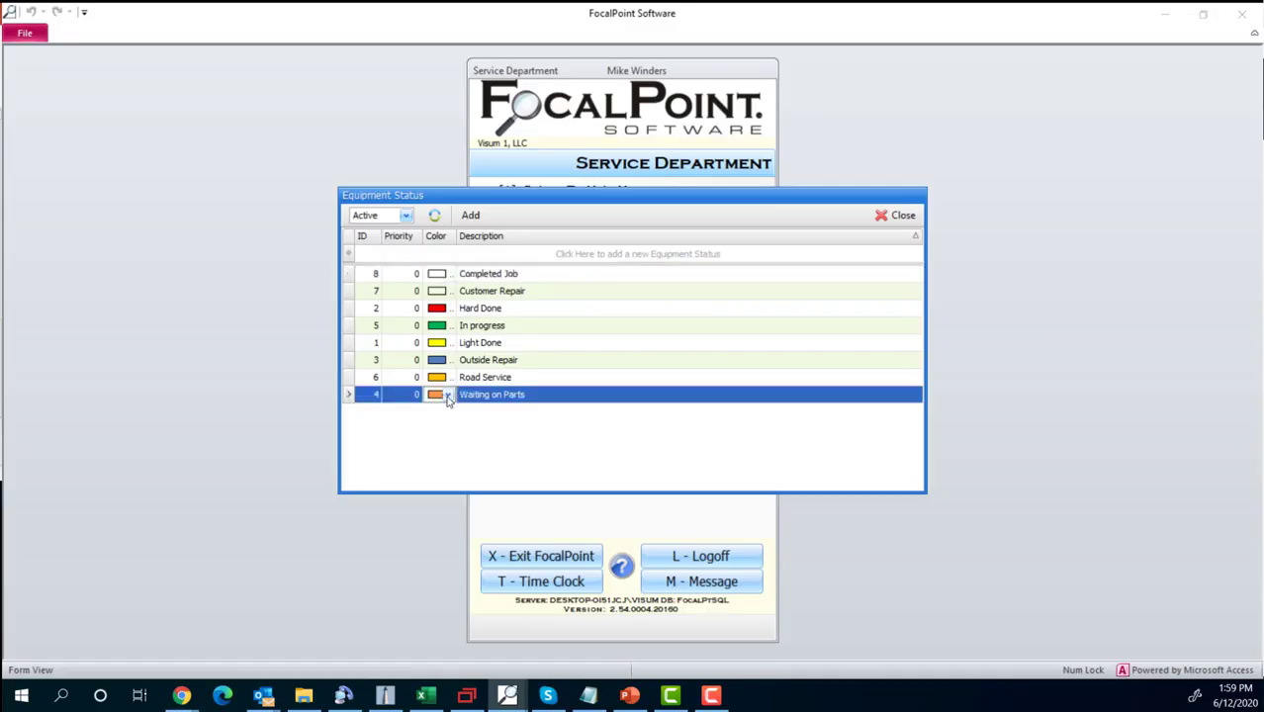
pyautogui.click(449, 396)
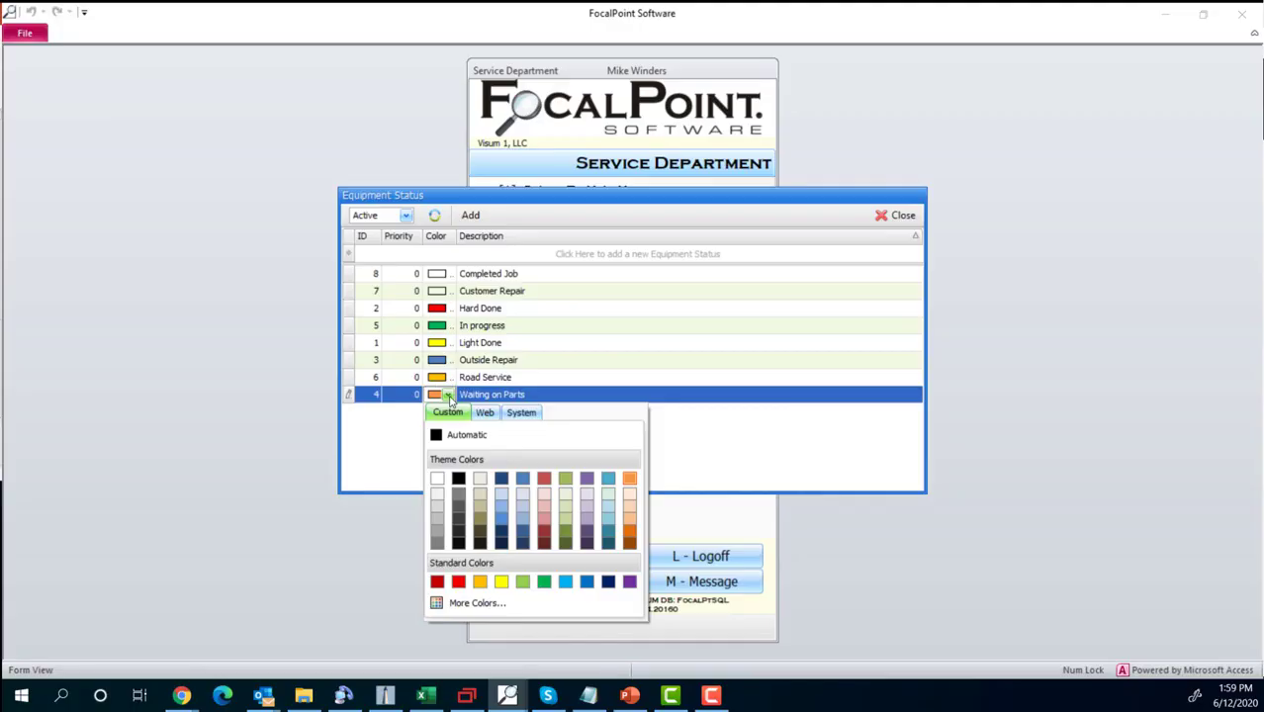
pyautogui.click(450, 399)
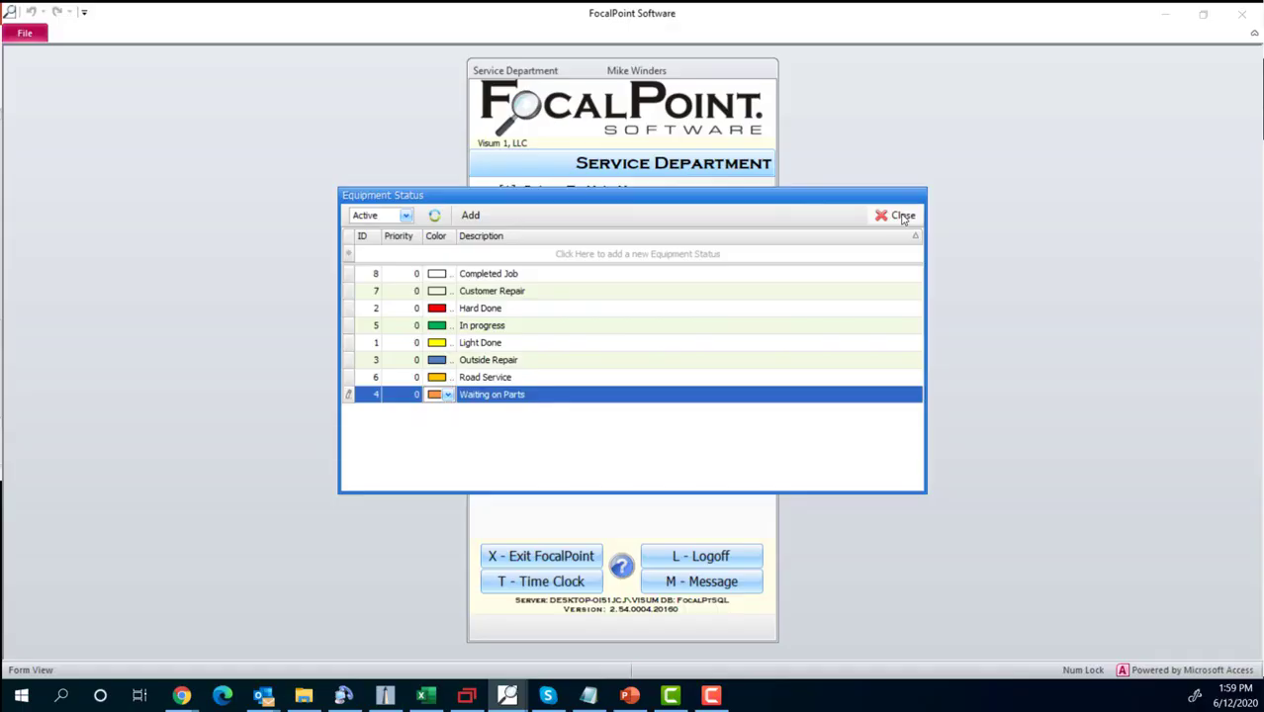
pyautogui.click(901, 217)
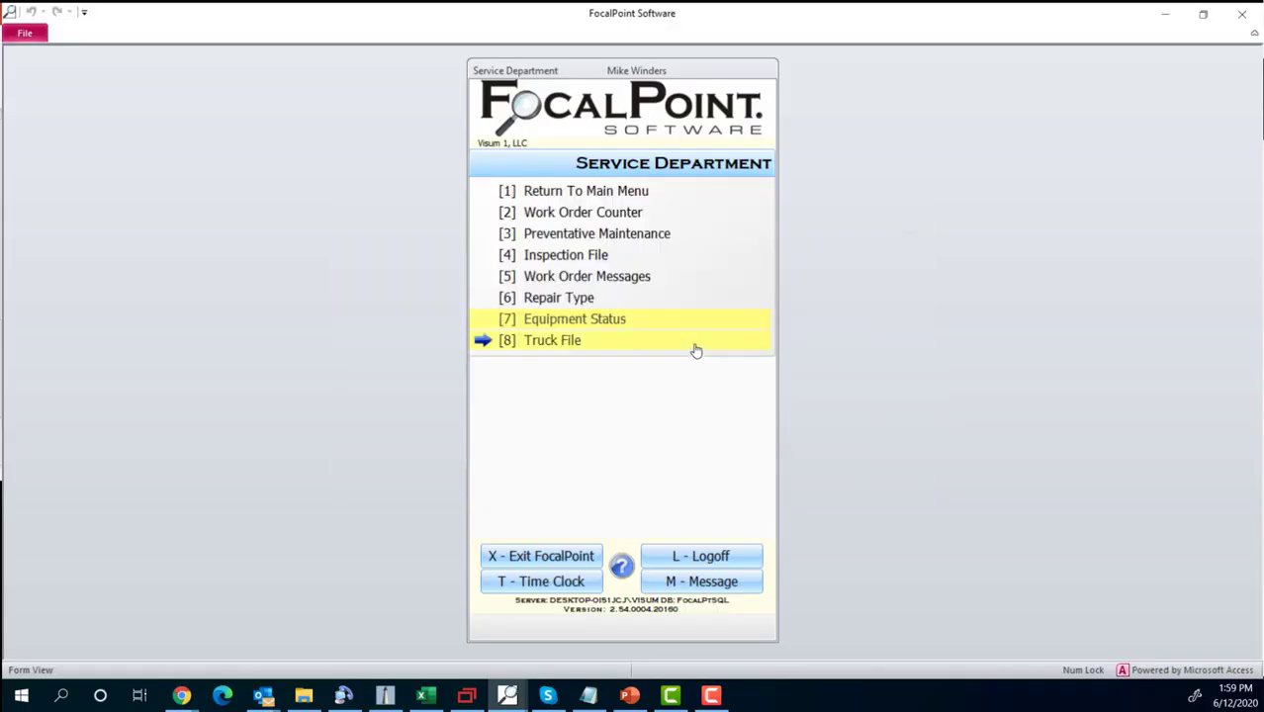
# Examine the lawn mower spring service work order message and its message type options, keeping All Work Orders, and close the message list.
pyautogui.click(644, 280)
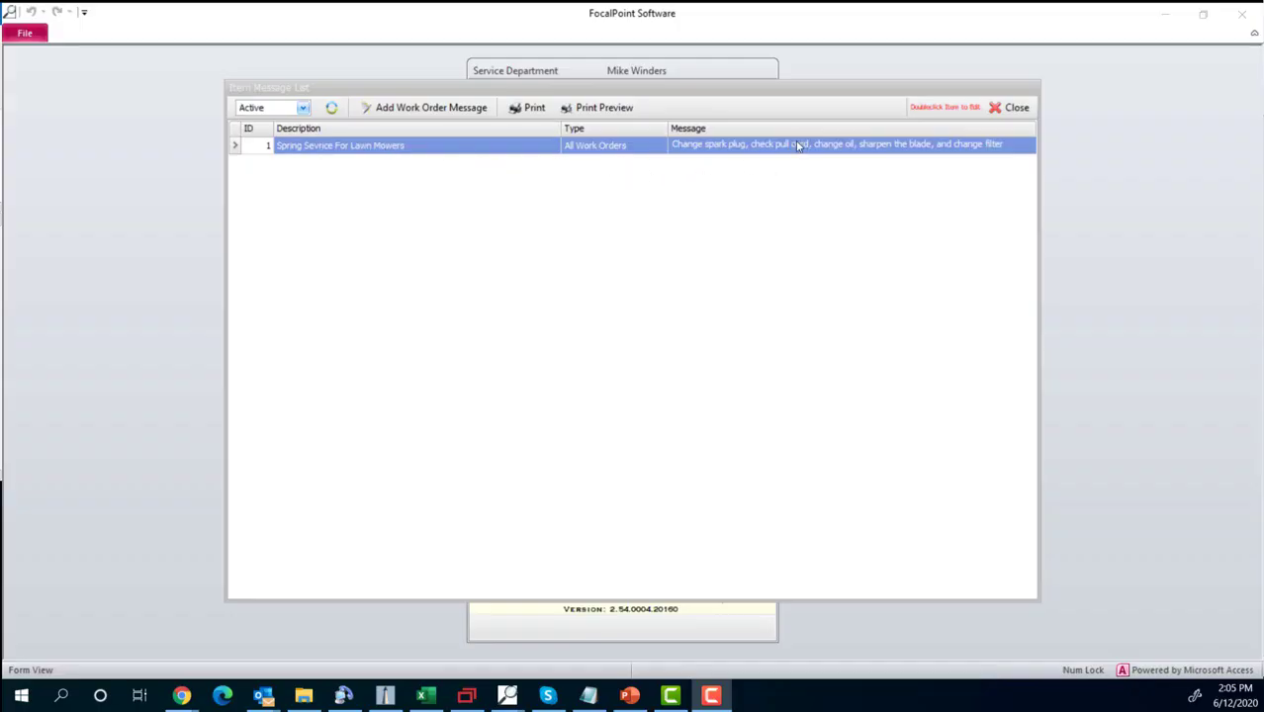
pyautogui.doubleClick(484, 153)
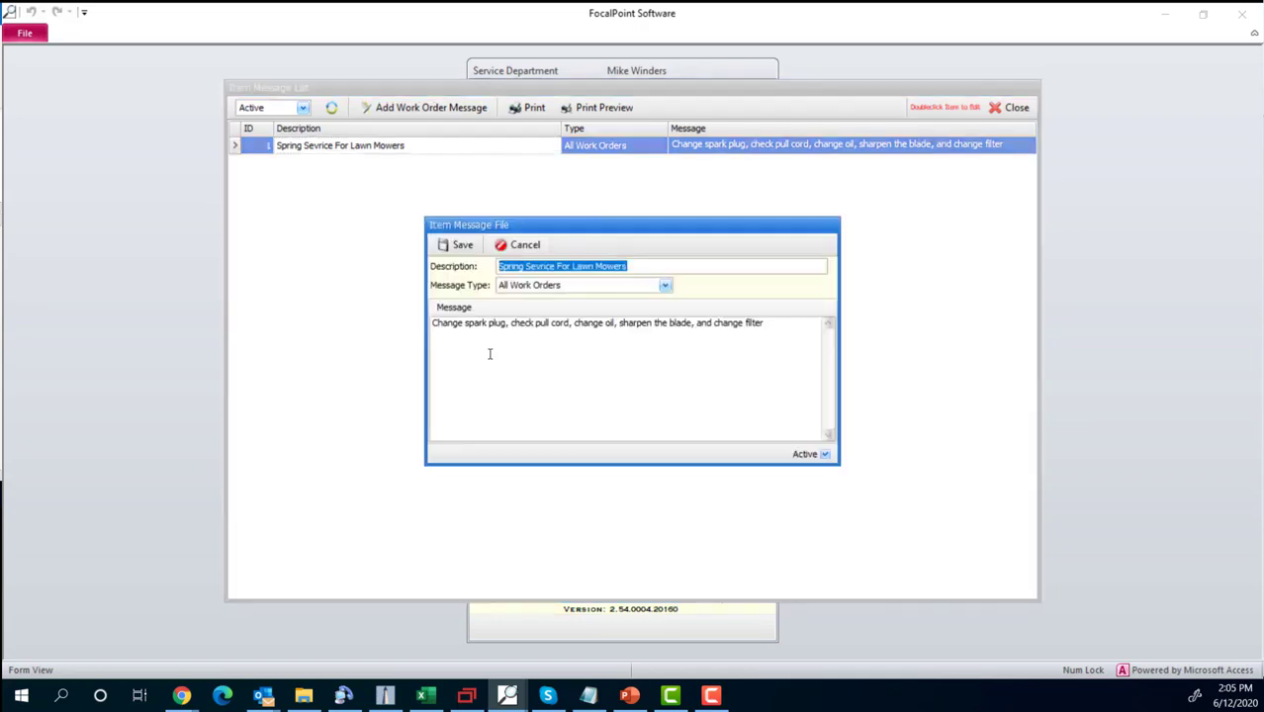
pyautogui.click(665, 286)
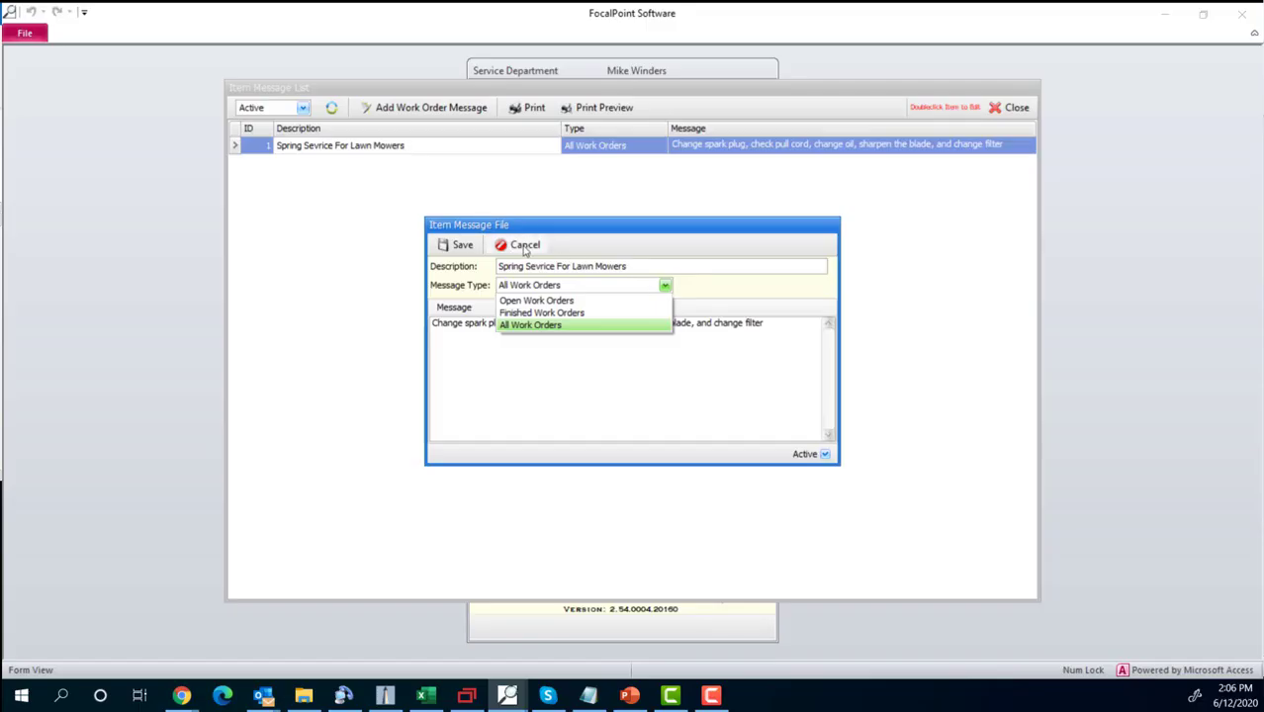
pyautogui.click(465, 249)
pyautogui.click(462, 246)
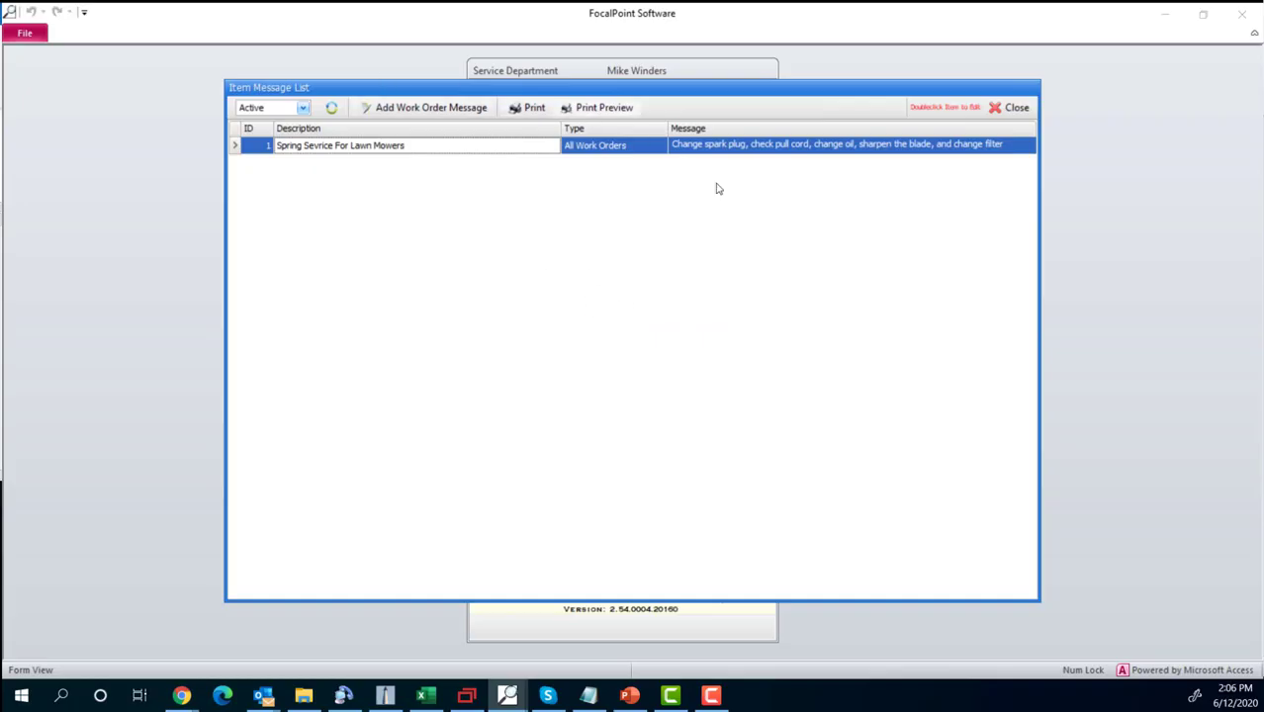
pyautogui.click(1008, 109)
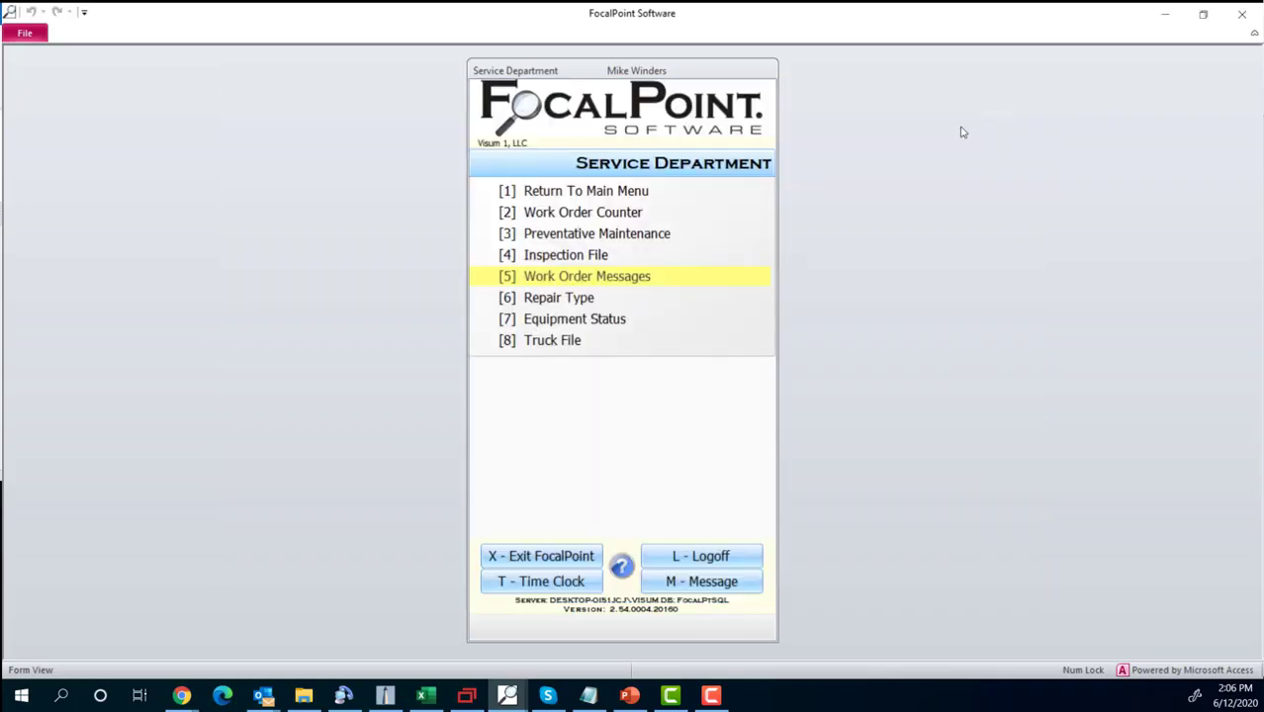
# Preview the inspection form for the 1300 Air Compressor from the inspection file, closing the preview and the file list.
pyautogui.click(590, 265)
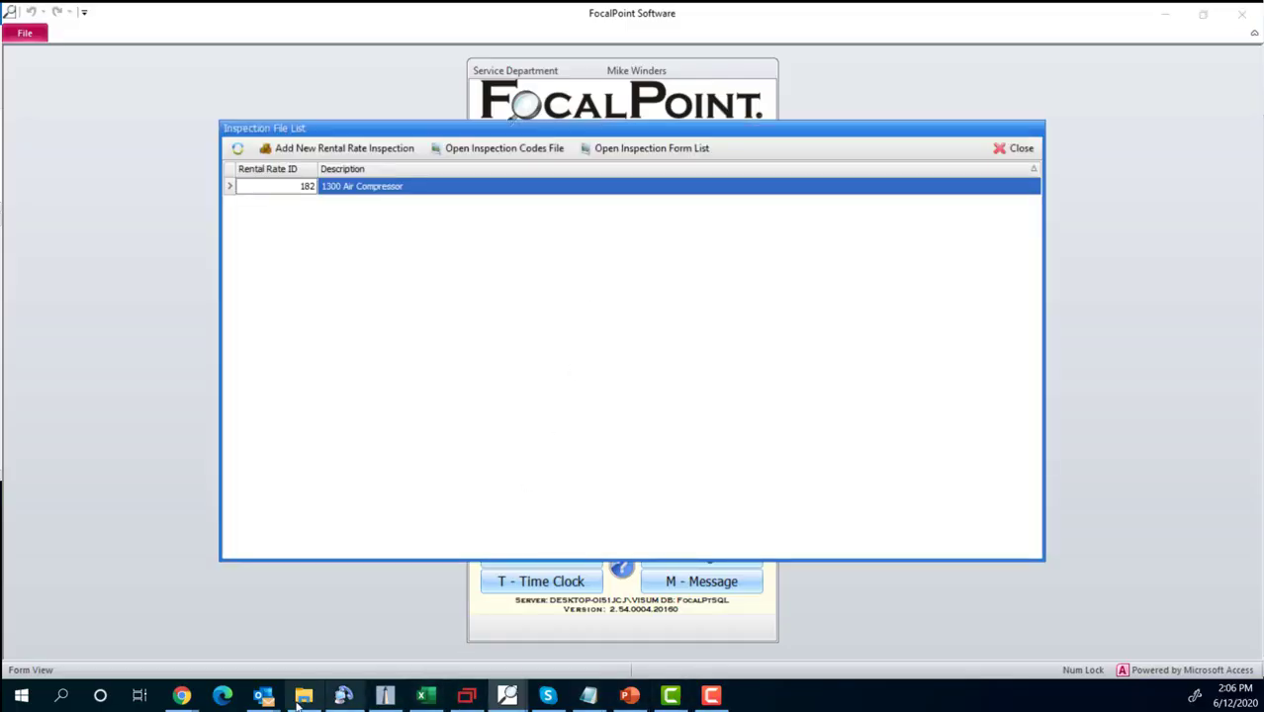
pyautogui.moveTo(674, 689)
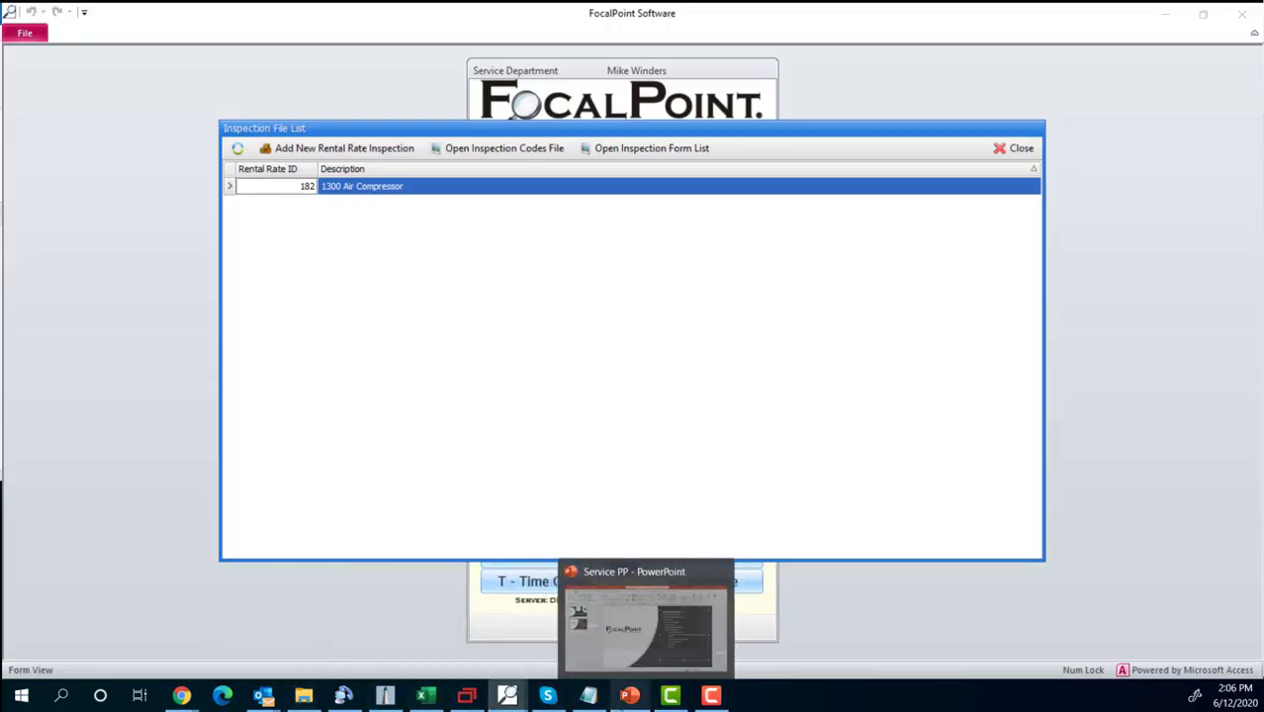
pyautogui.click(629, 695)
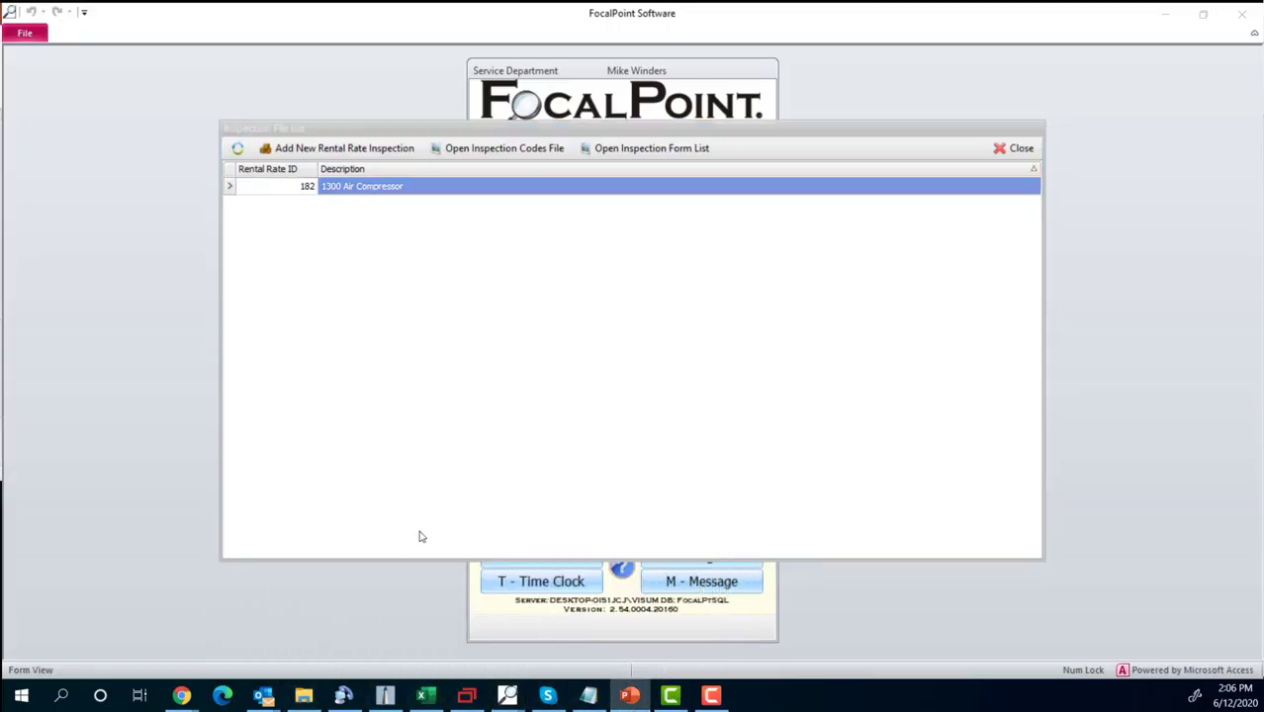
pyautogui.rightClick(390, 190)
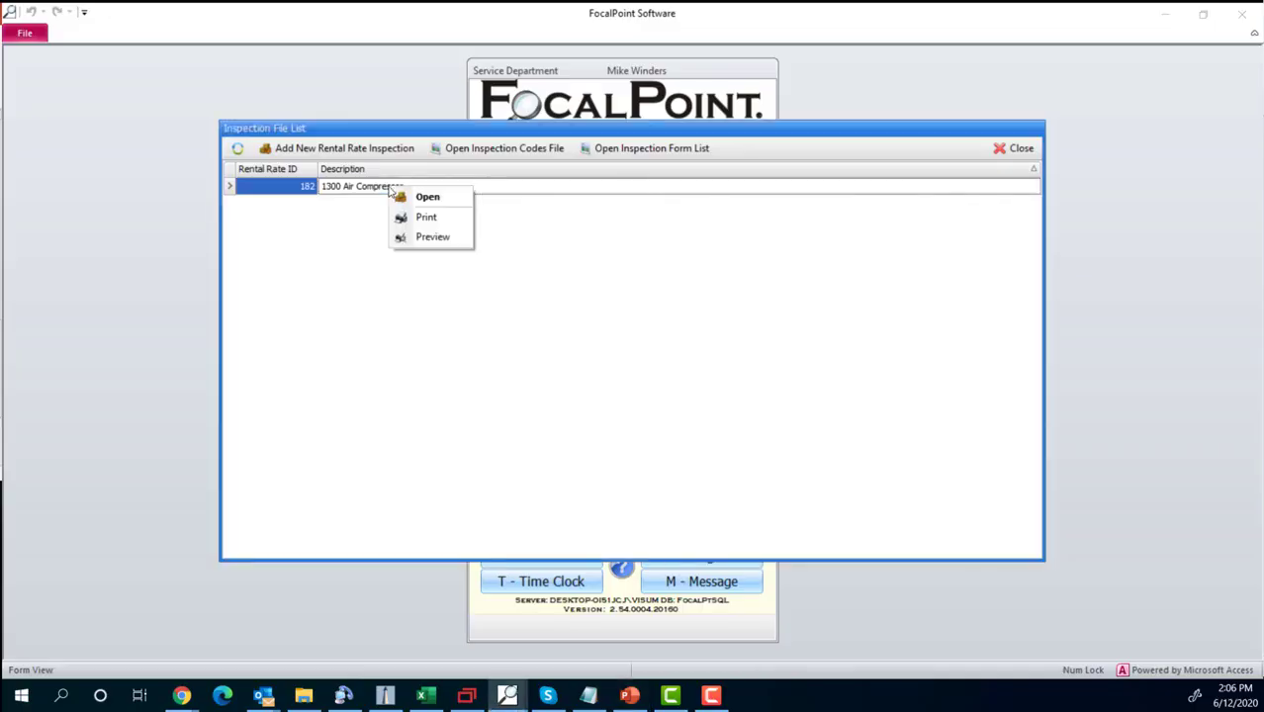
pyautogui.click(432, 238)
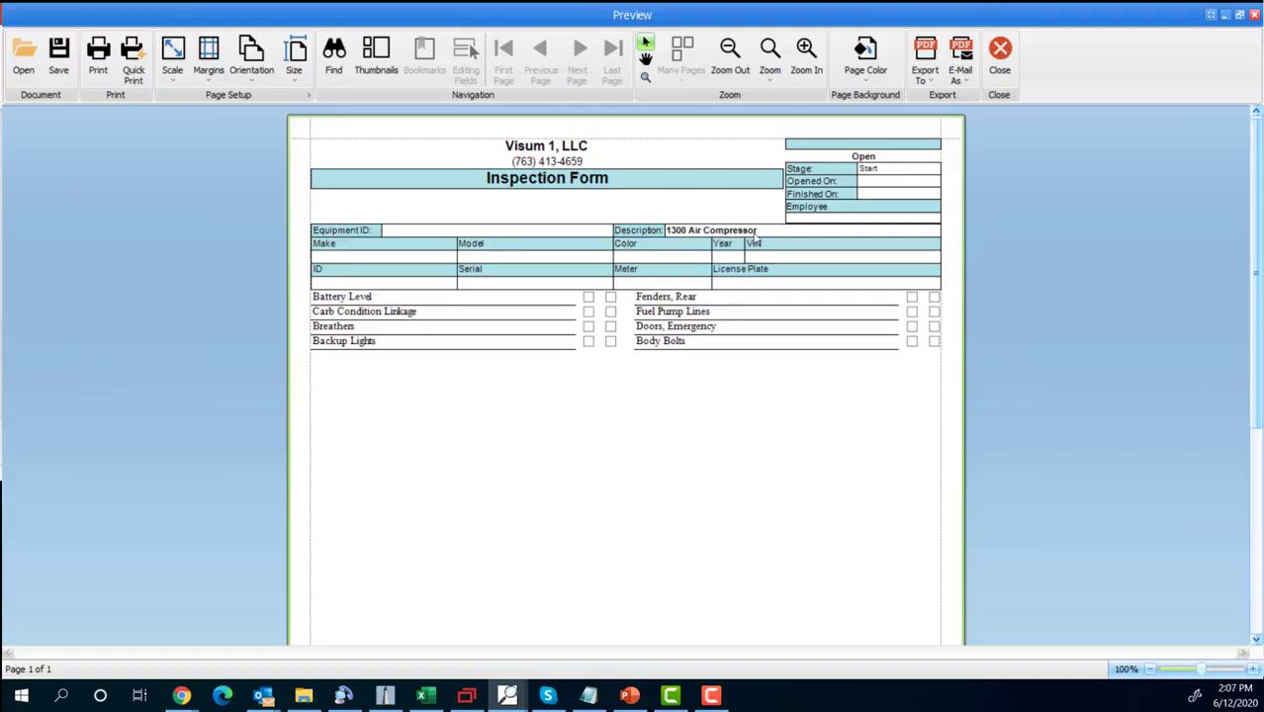
pyautogui.click(999, 55)
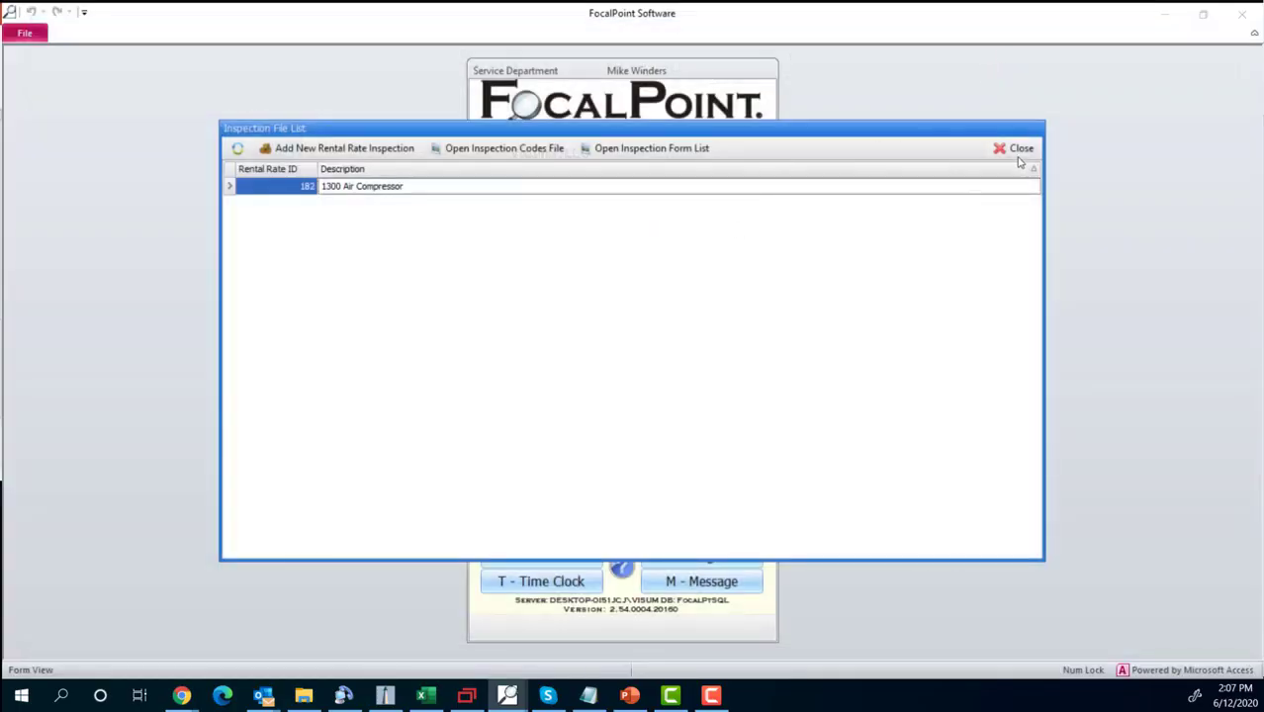
pyautogui.click(1021, 149)
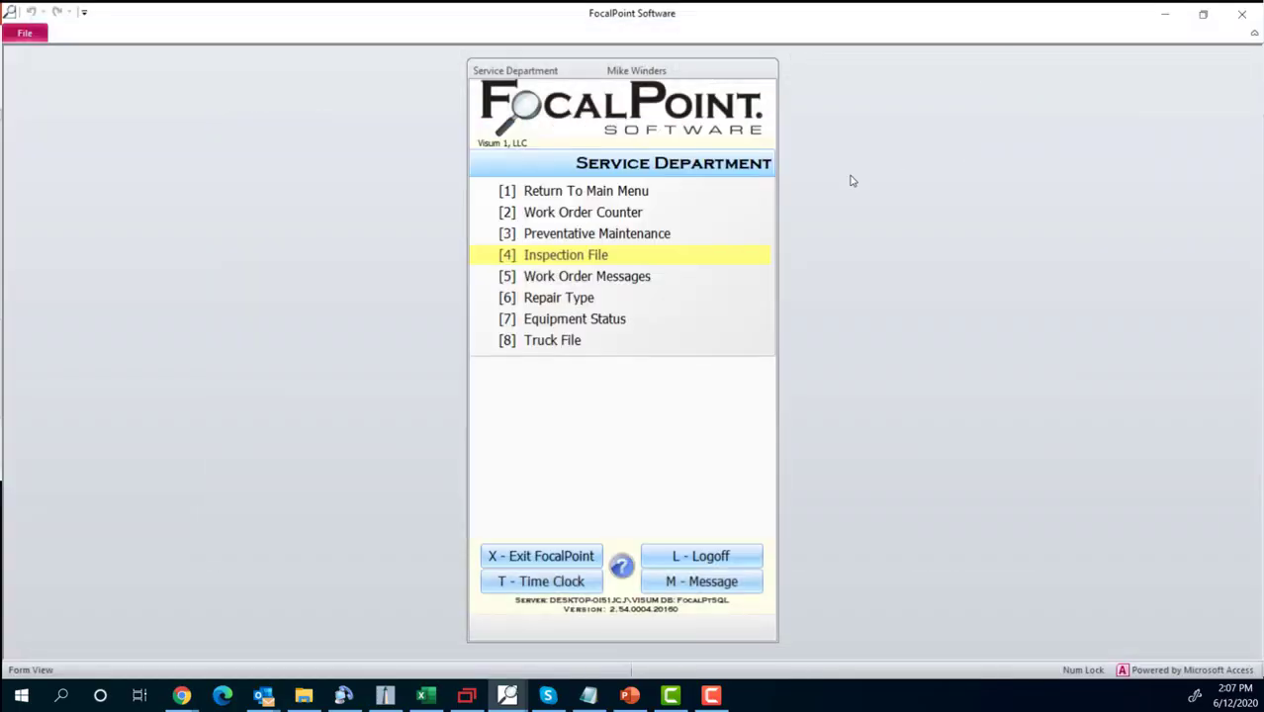
# View the preventative maintenance repair codes and close the list.
pyautogui.click(652, 236)
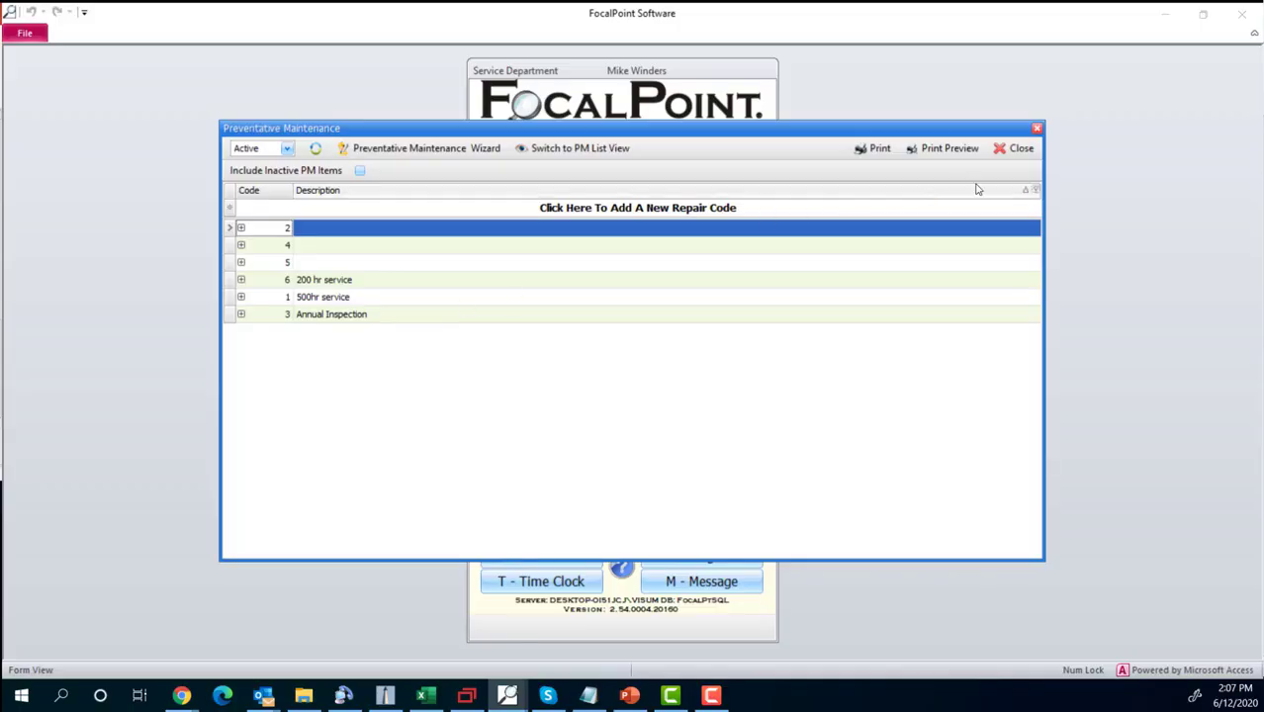
pyautogui.click(1021, 148)
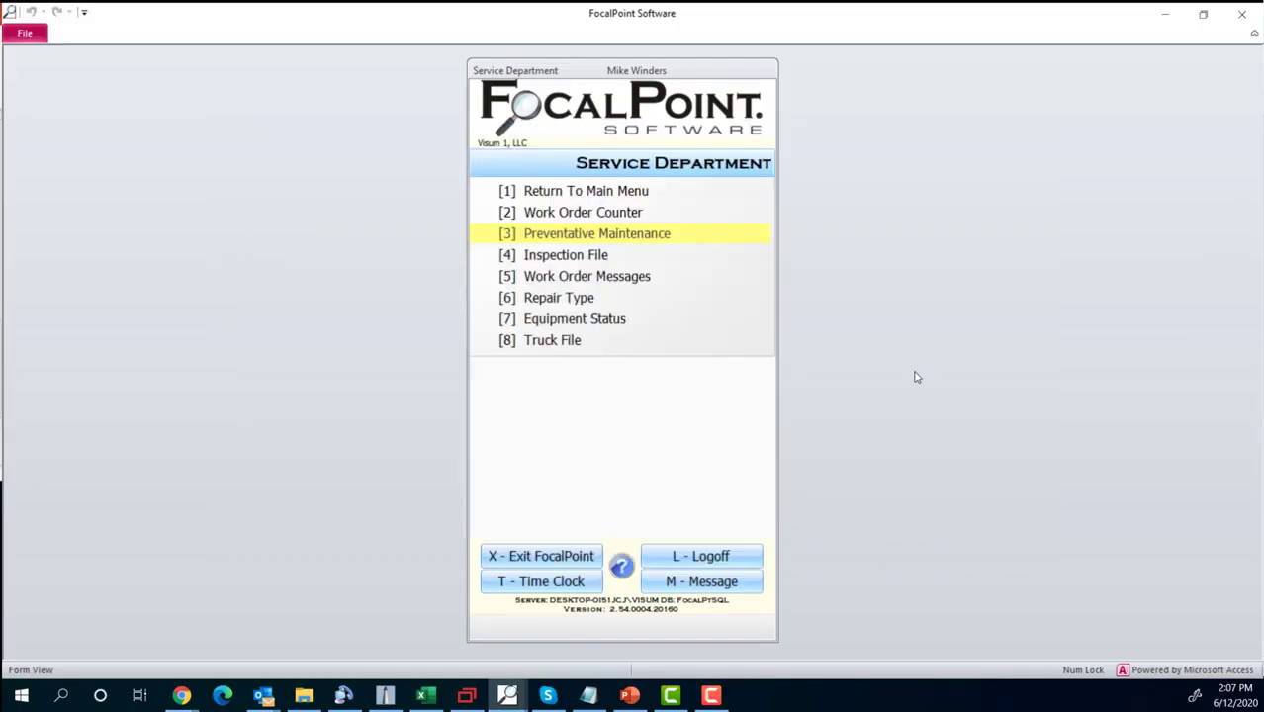
# View the f450 Service Truck record in the truck file, cancelling without edits and closing the truck list.
pyautogui.click(553, 342)
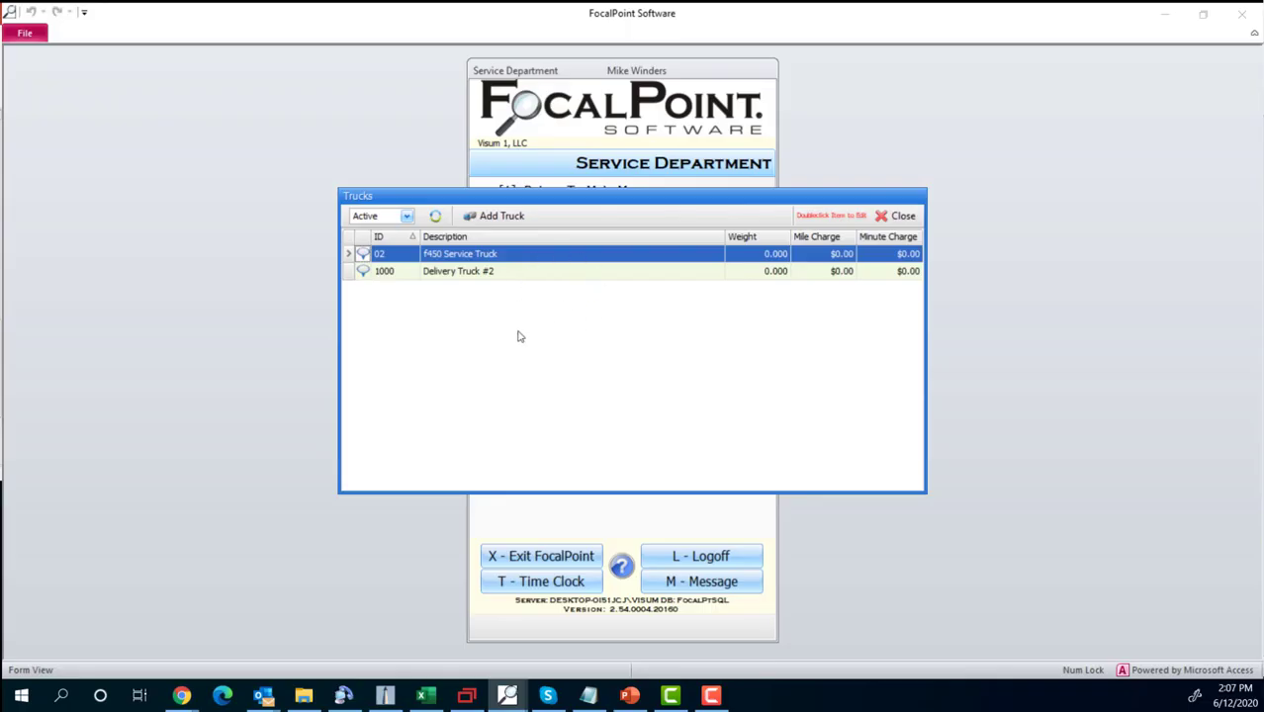
pyautogui.doubleClick(516, 259)
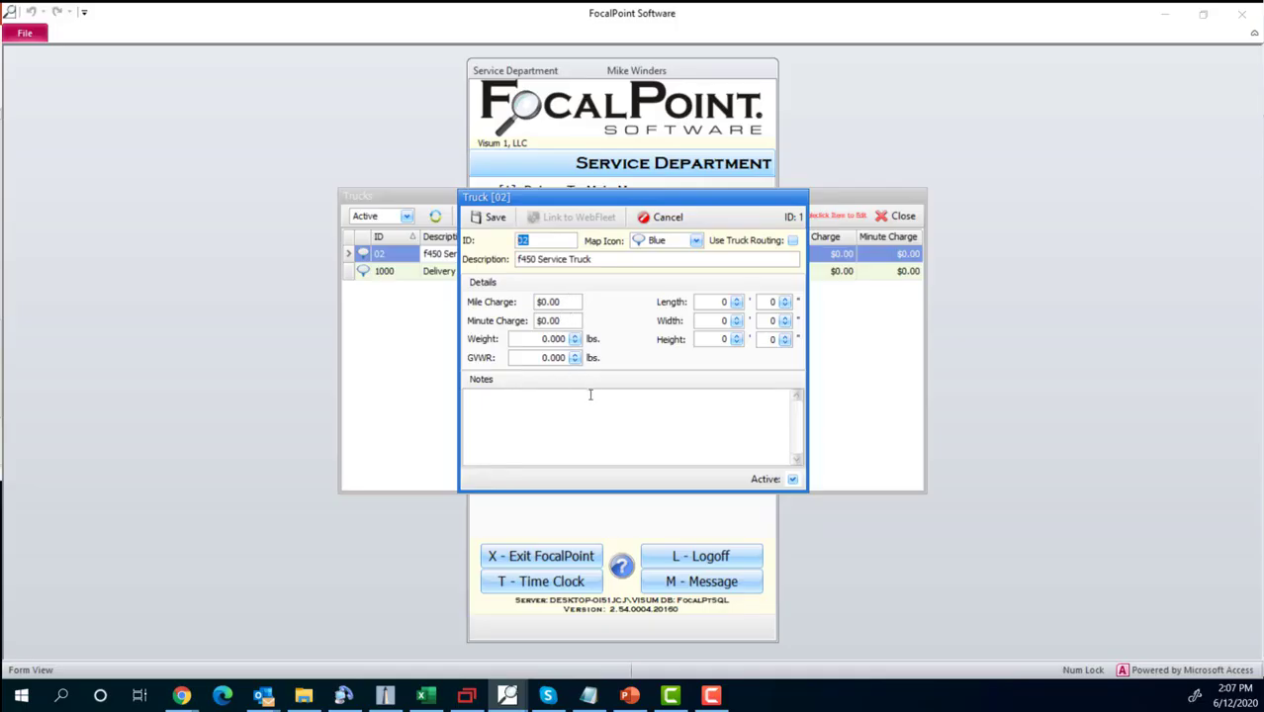
pyautogui.click(666, 218)
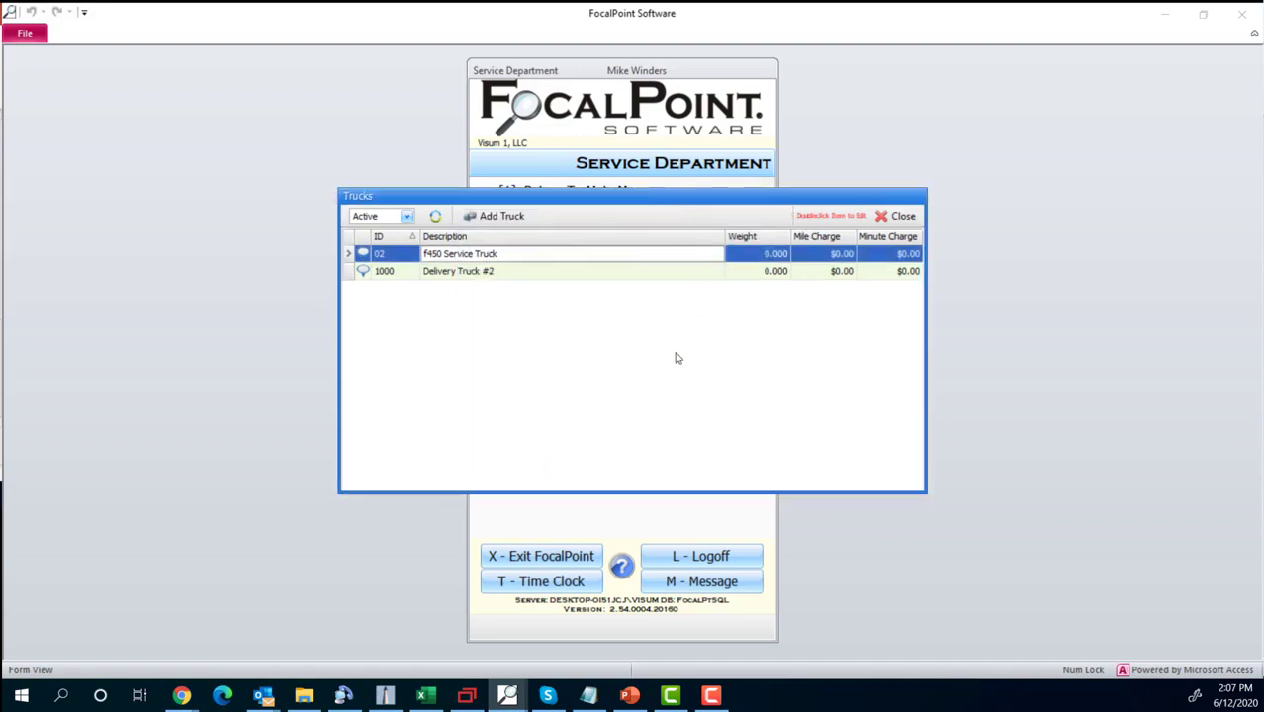
pyautogui.click(895, 216)
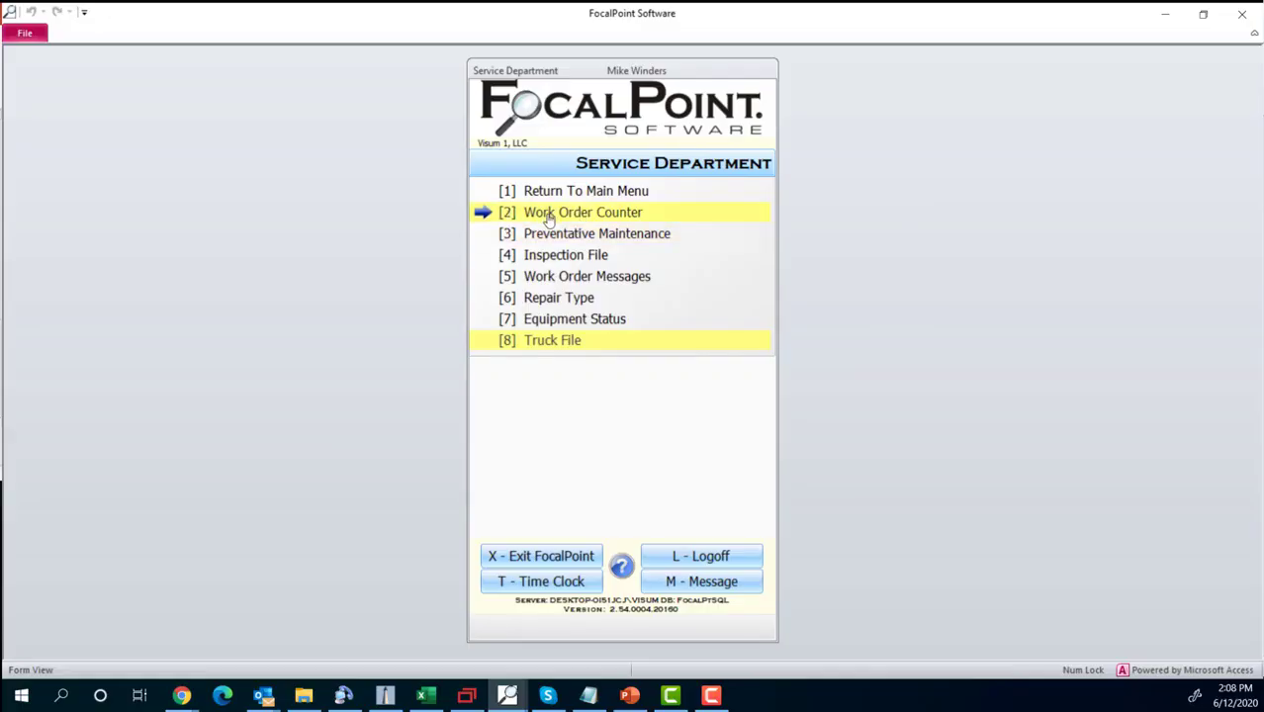
# Browse the Work Order Counter by finished and completed work orders, returning to the open ones with detail rows collapsed.
pyautogui.click(626, 220)
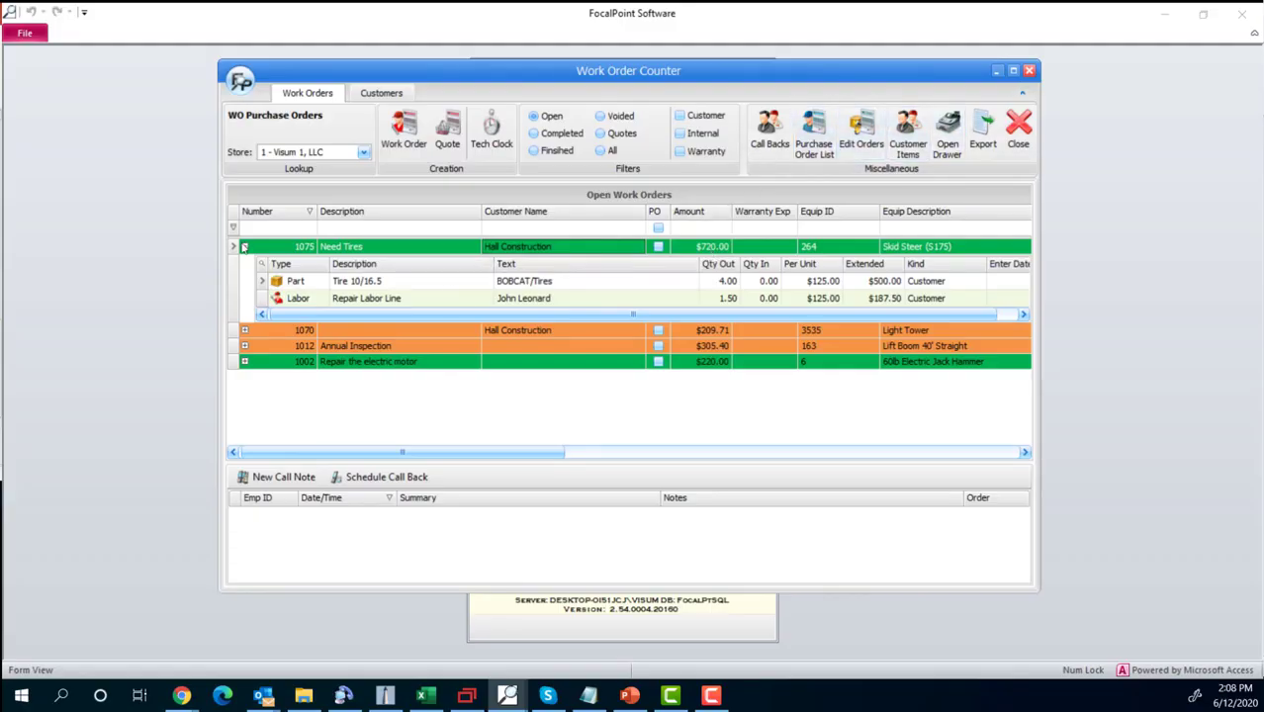
pyautogui.click(245, 247)
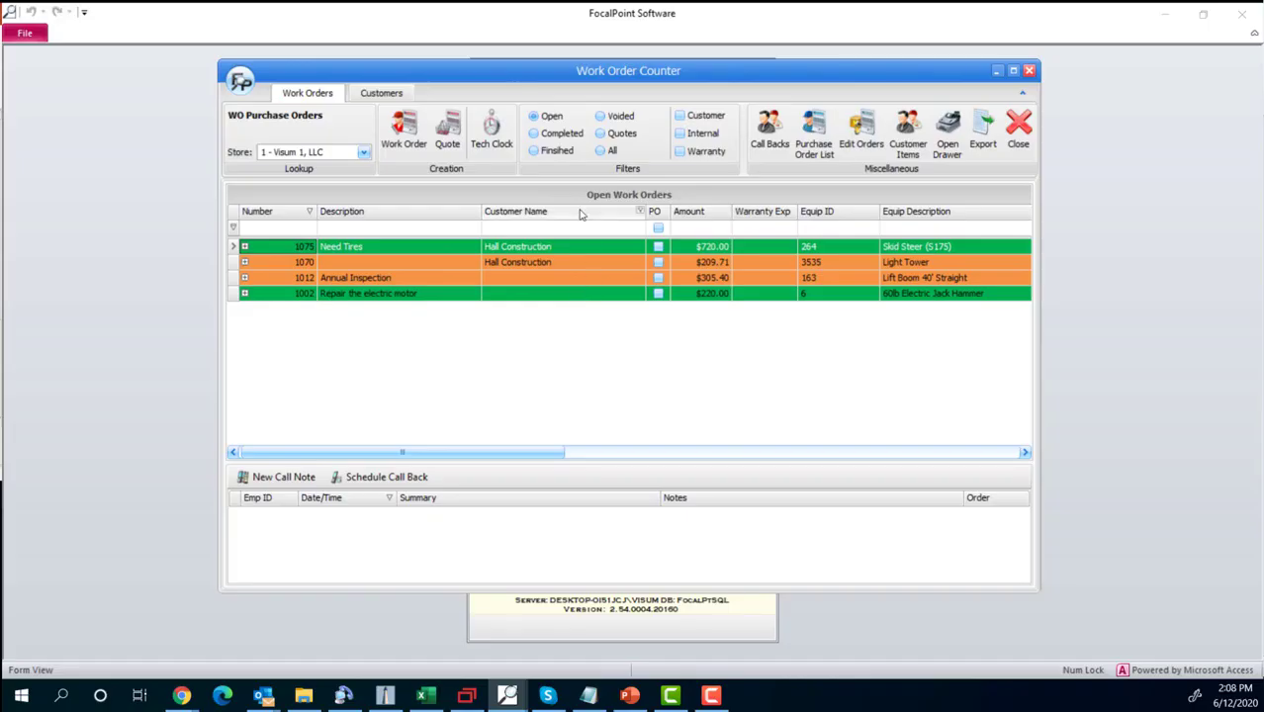
pyautogui.click(534, 150)
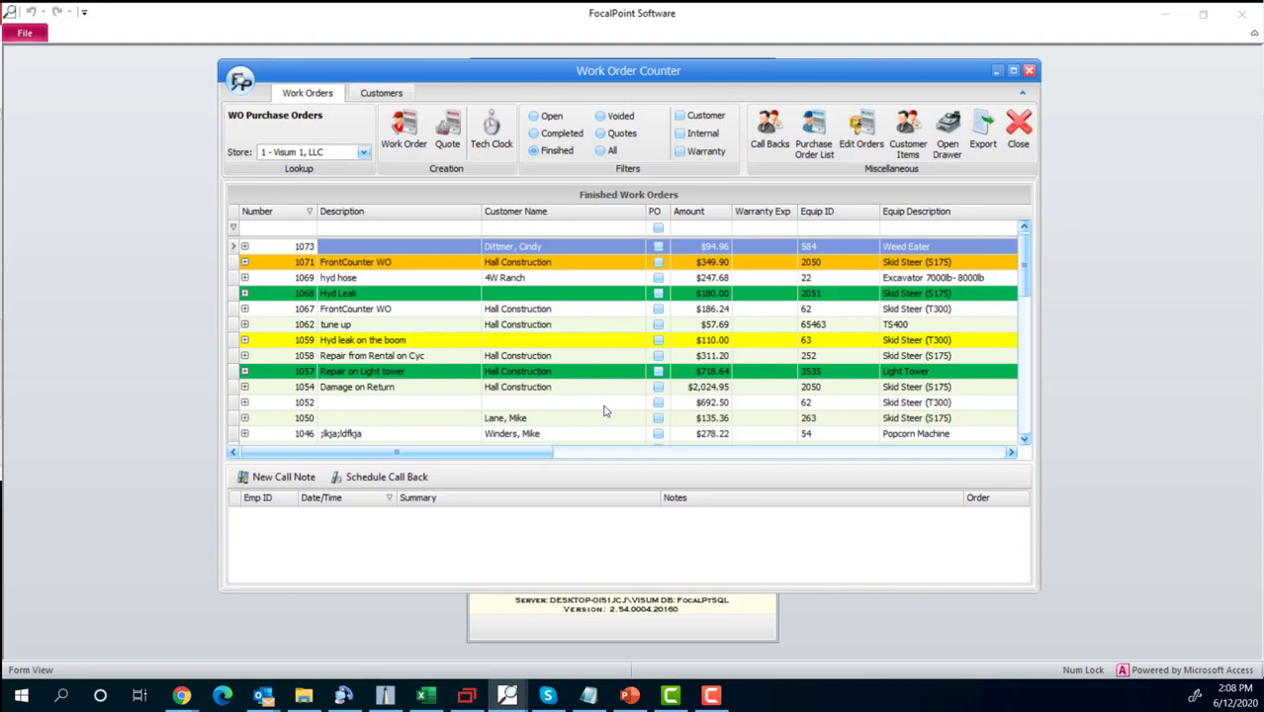
pyautogui.click(534, 132)
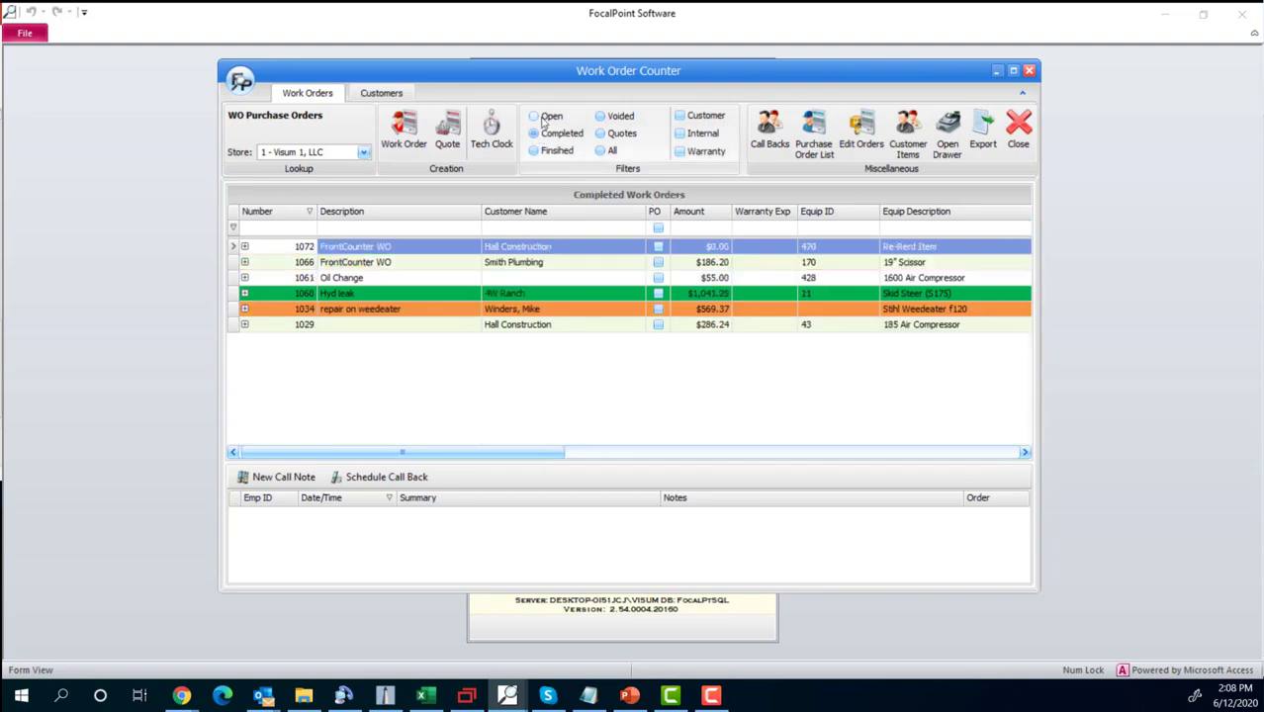
pyautogui.click(540, 117)
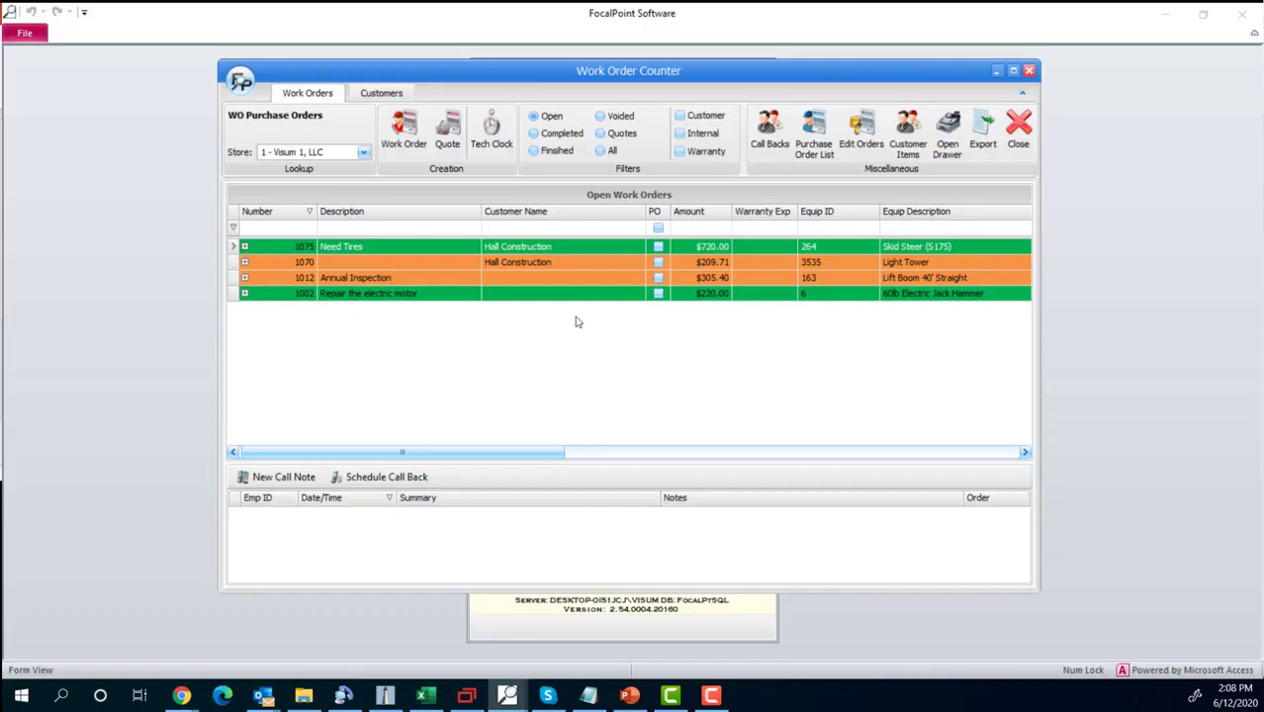
# Open the Need Tires work order for Hall Construction and set its projected date to June 12, 2020.
pyautogui.doubleClick(518, 253)
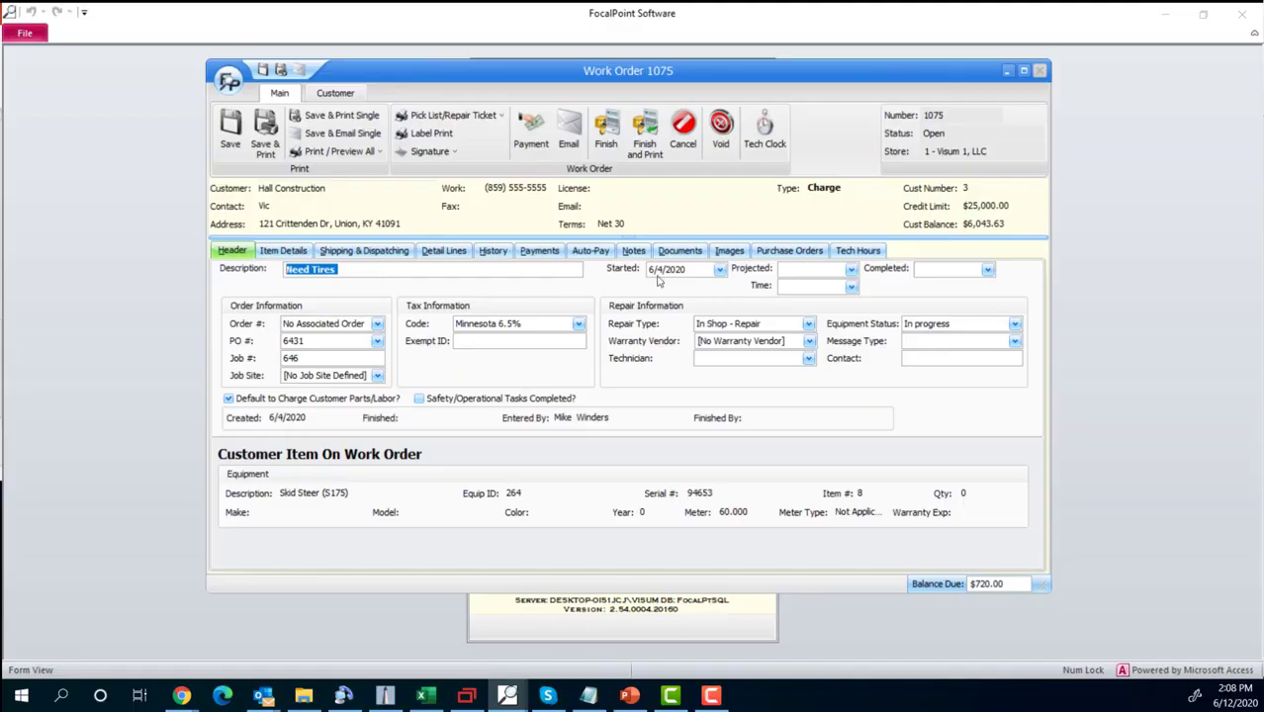
pyautogui.click(850, 270)
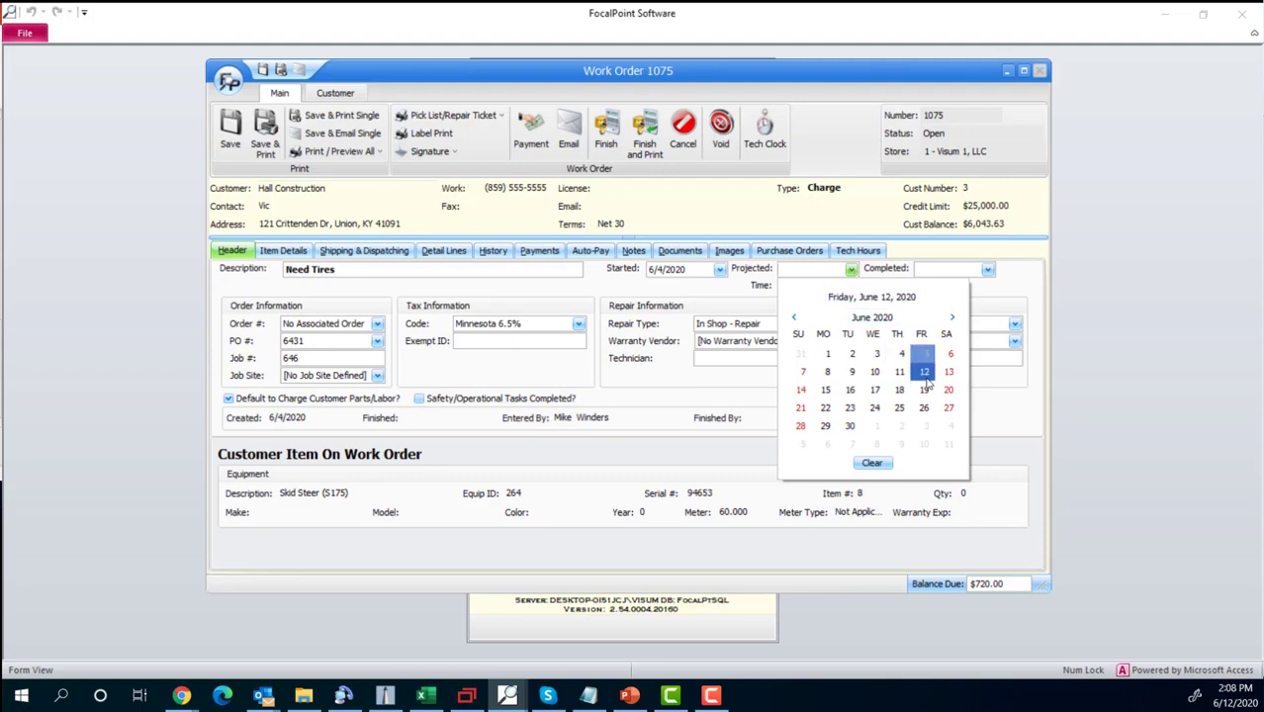
pyautogui.click(926, 372)
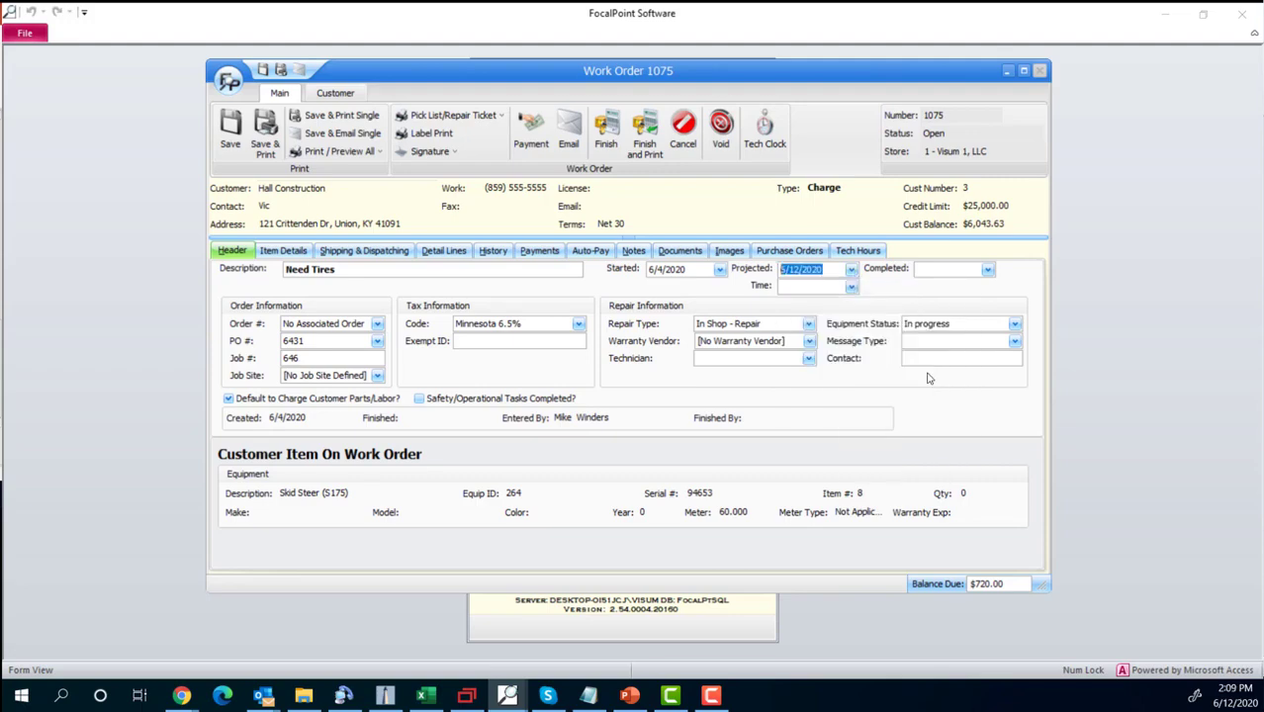
# Set the Need Tires work order's projected time to 4:09 PM.
pyautogui.click(852, 287)
pyautogui.scroll(-2, 817, 439)
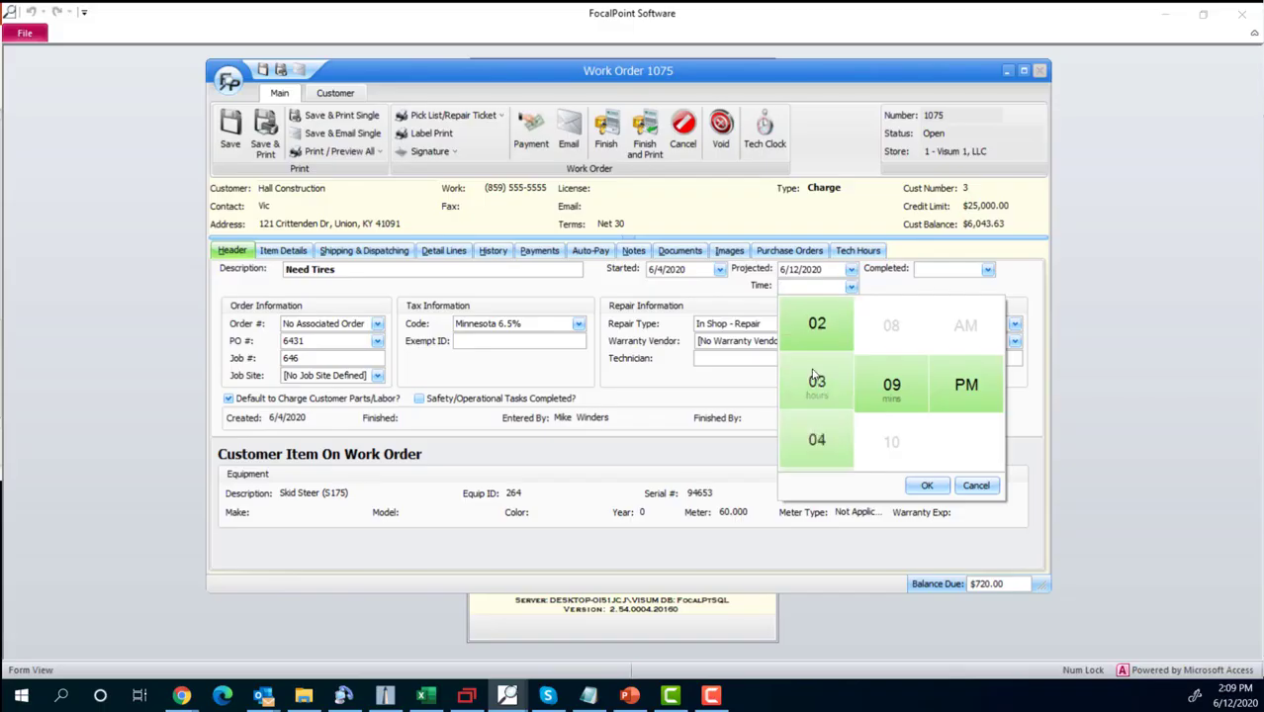
pyautogui.click(926, 484)
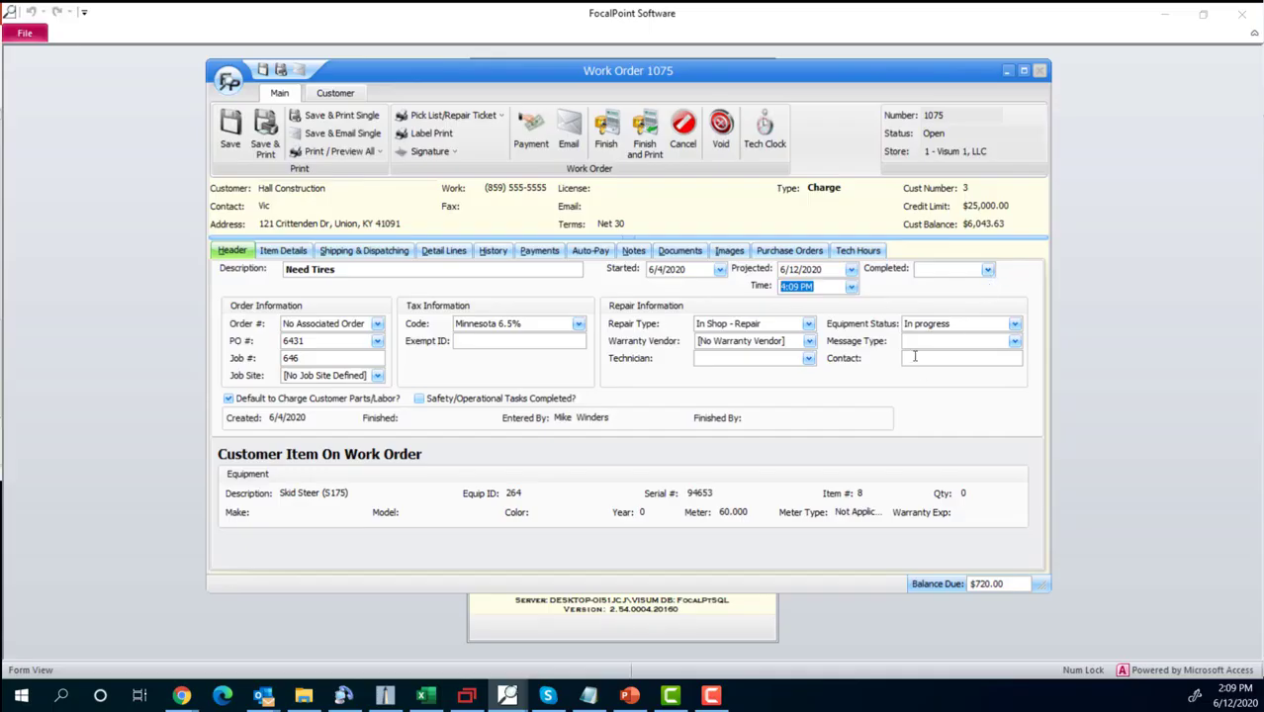
# Look through the message type, repair type and technician options in the header's repair information, leaving the selections as they are.
pyautogui.click(1015, 344)
pyautogui.click(809, 325)
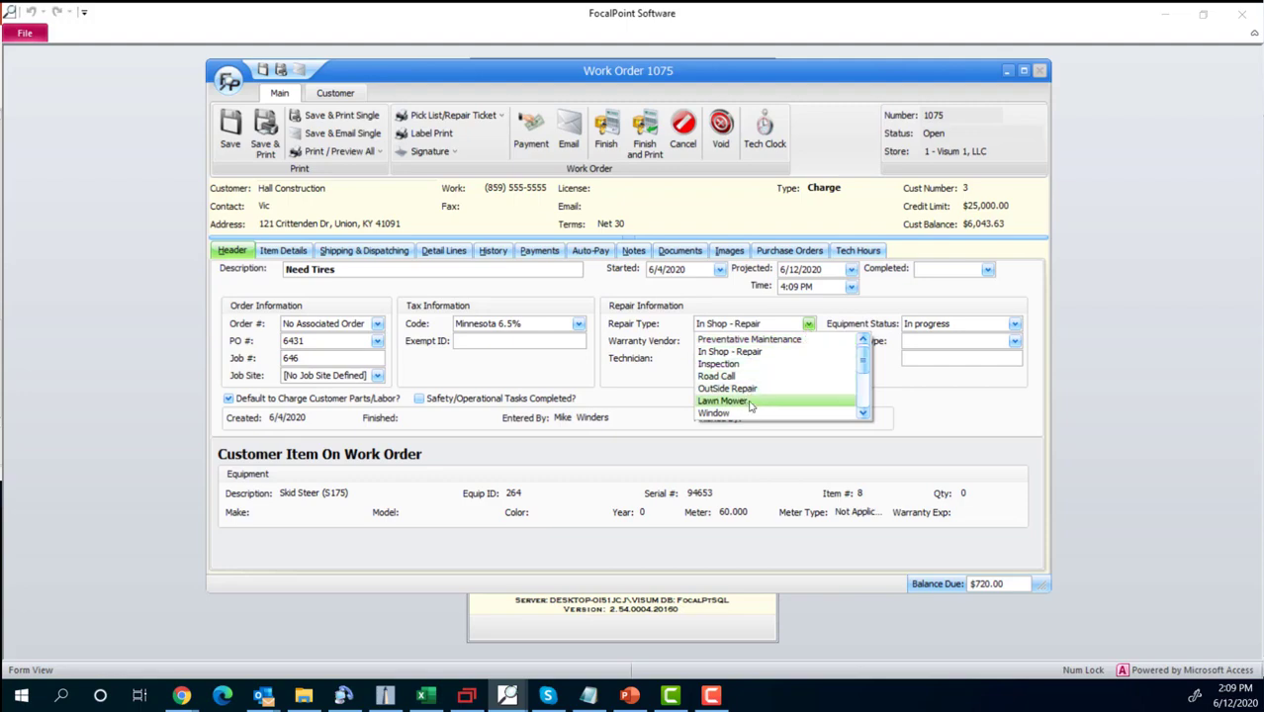
pyautogui.click(809, 324)
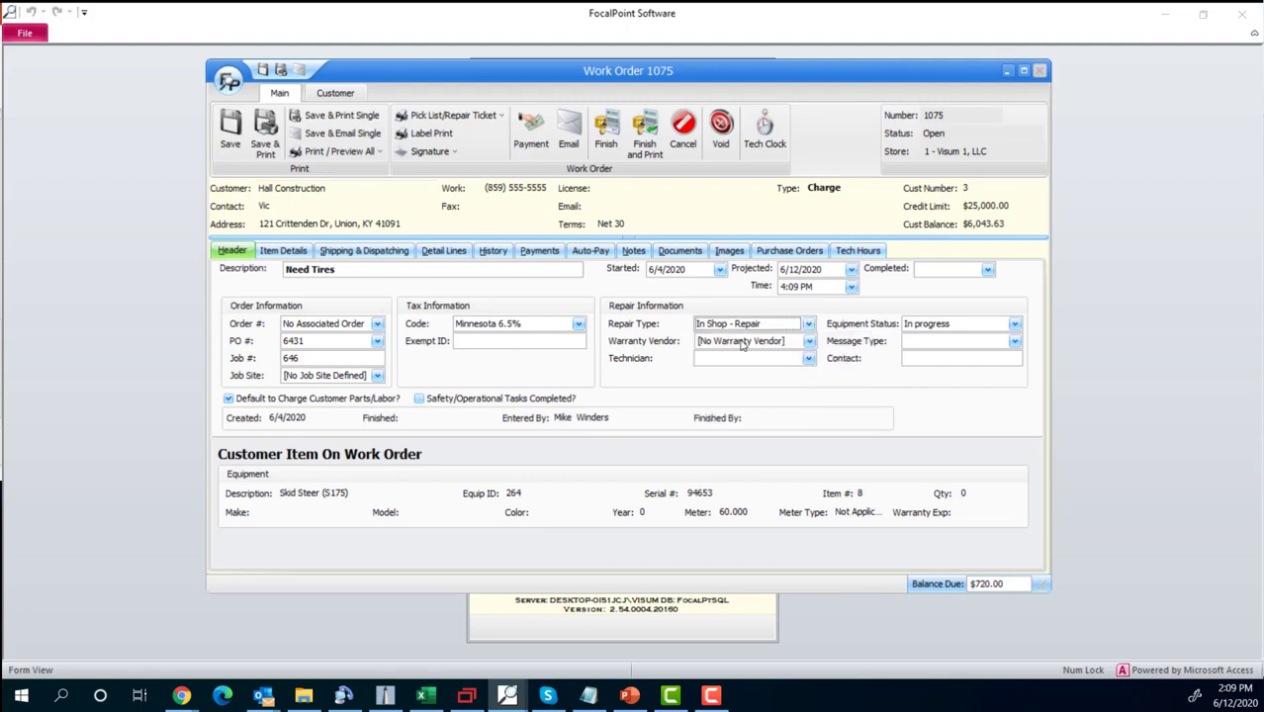
pyautogui.click(809, 362)
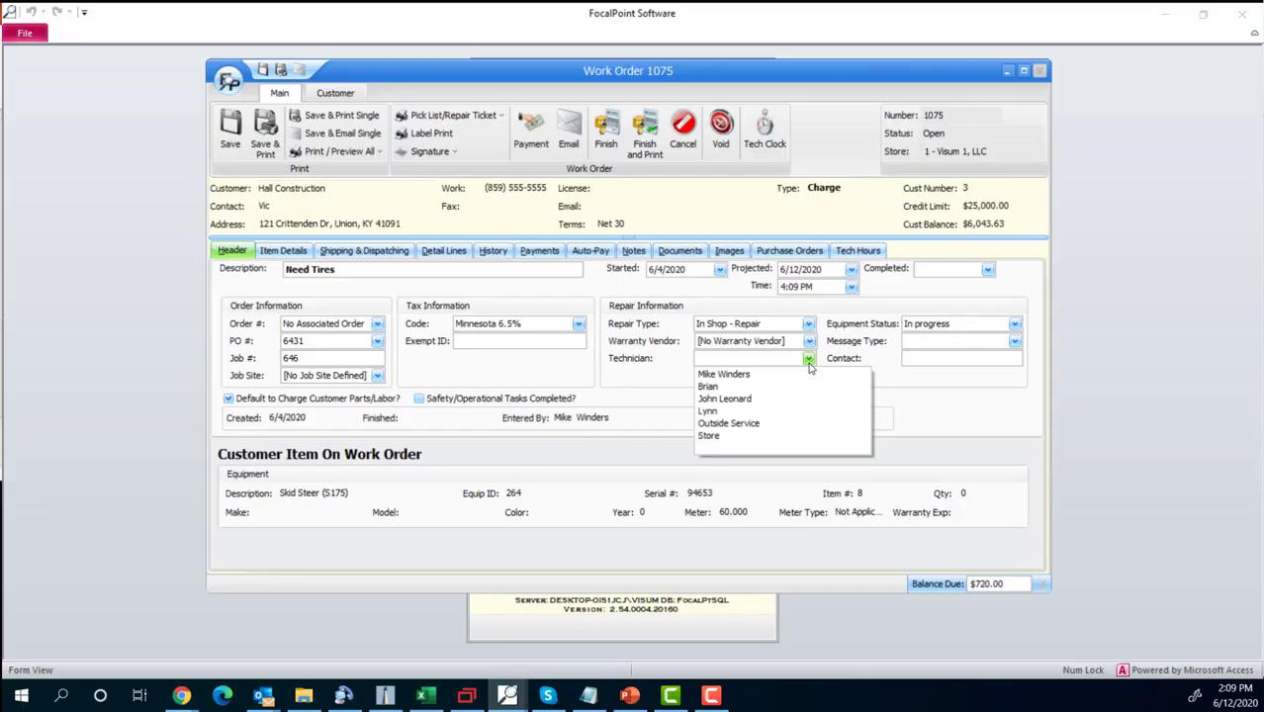
pyautogui.click(809, 362)
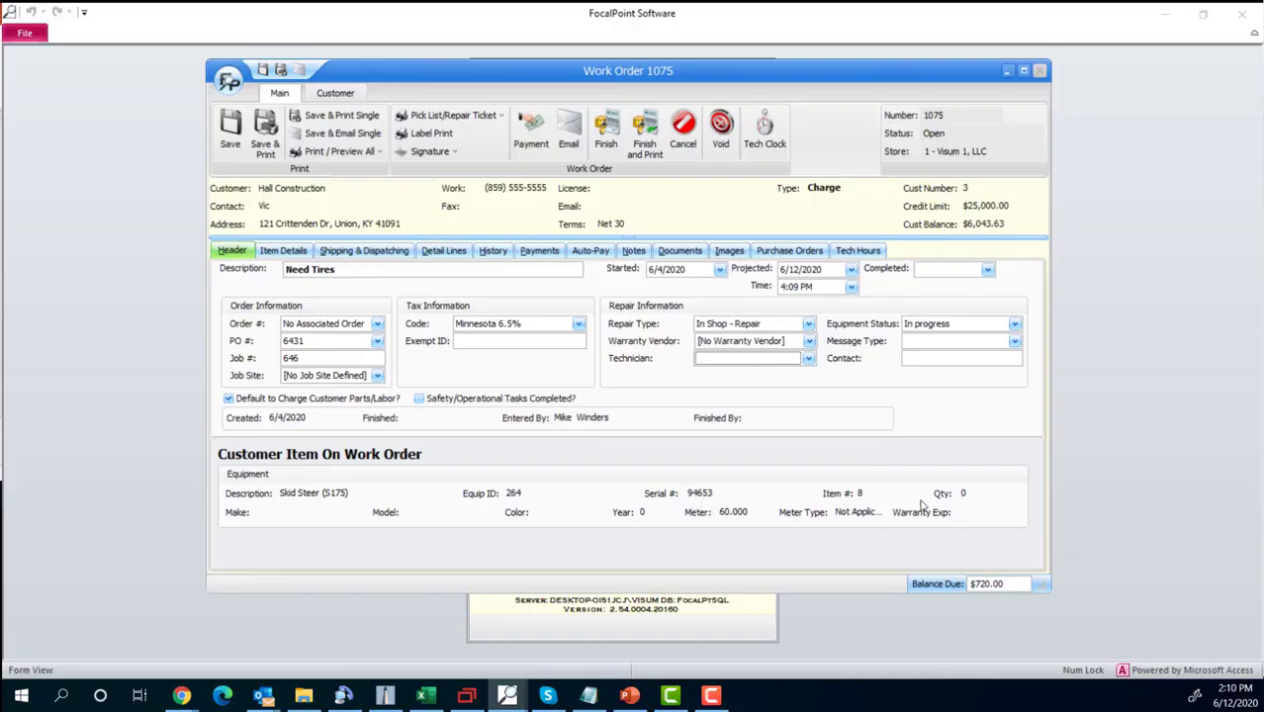
# View the work order's item details, shipping and dispatching information, and detail lines.
pyautogui.click(297, 251)
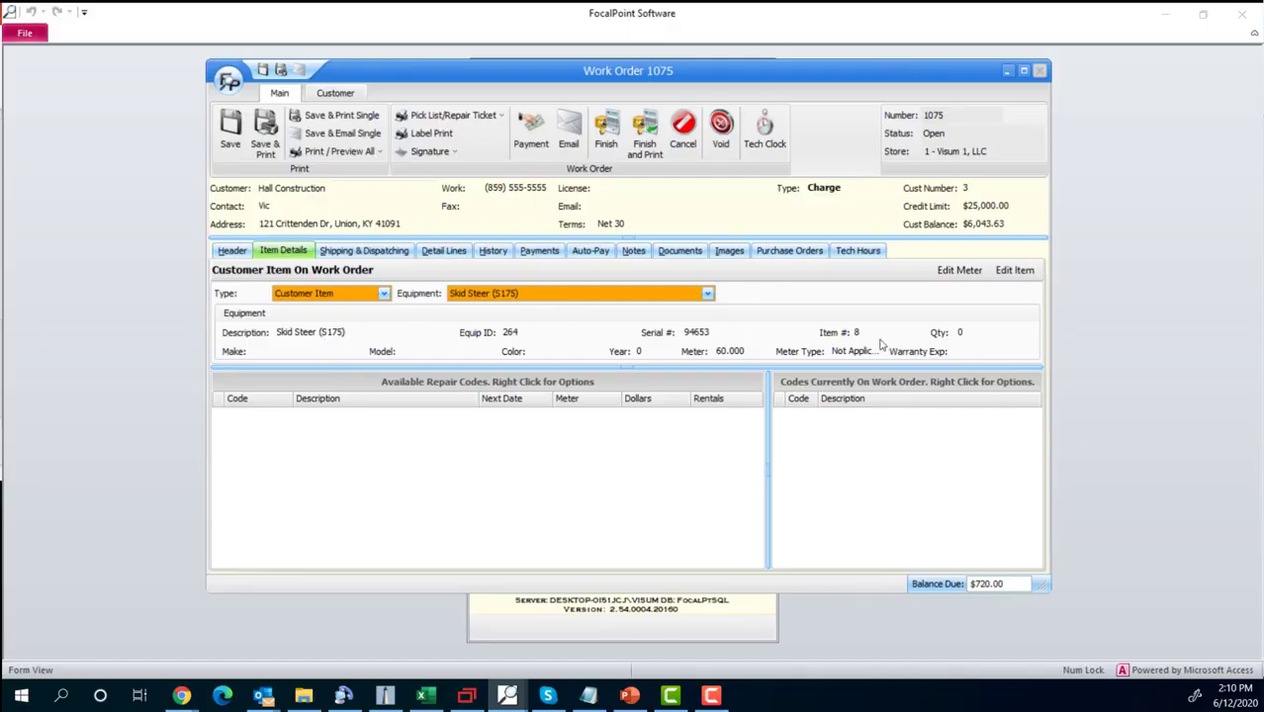
pyautogui.click(362, 251)
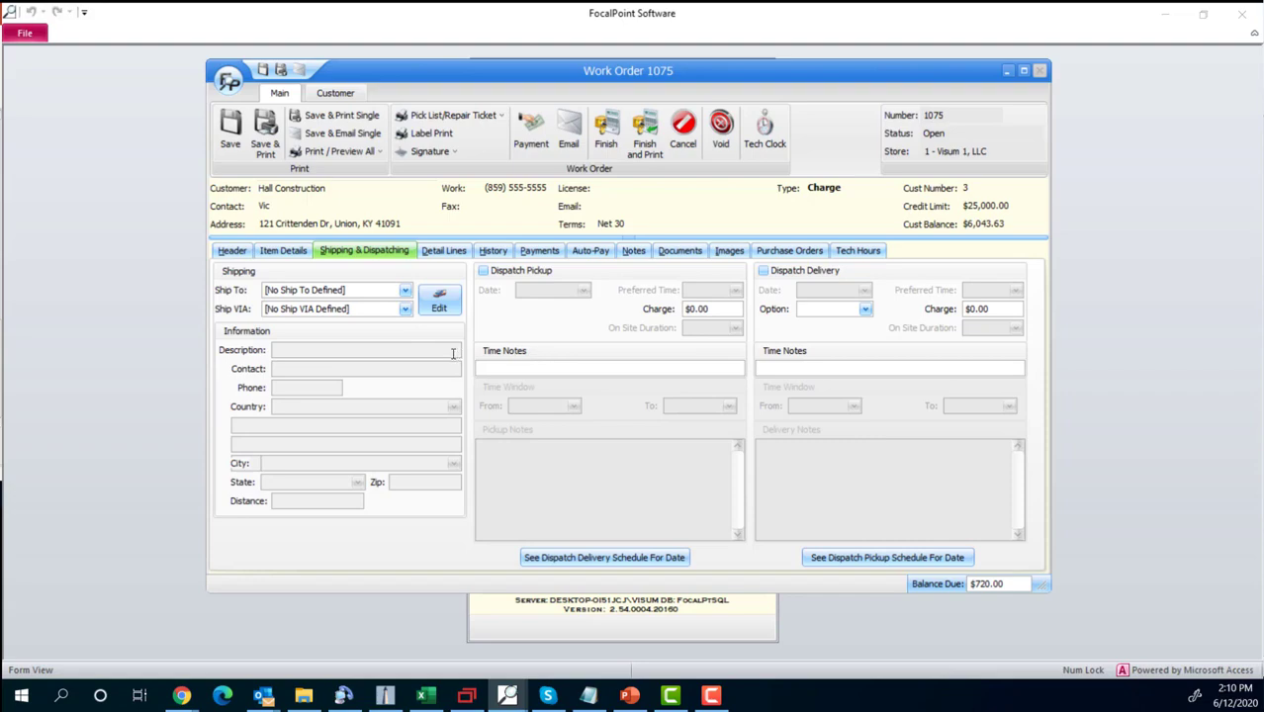
pyautogui.click(465, 251)
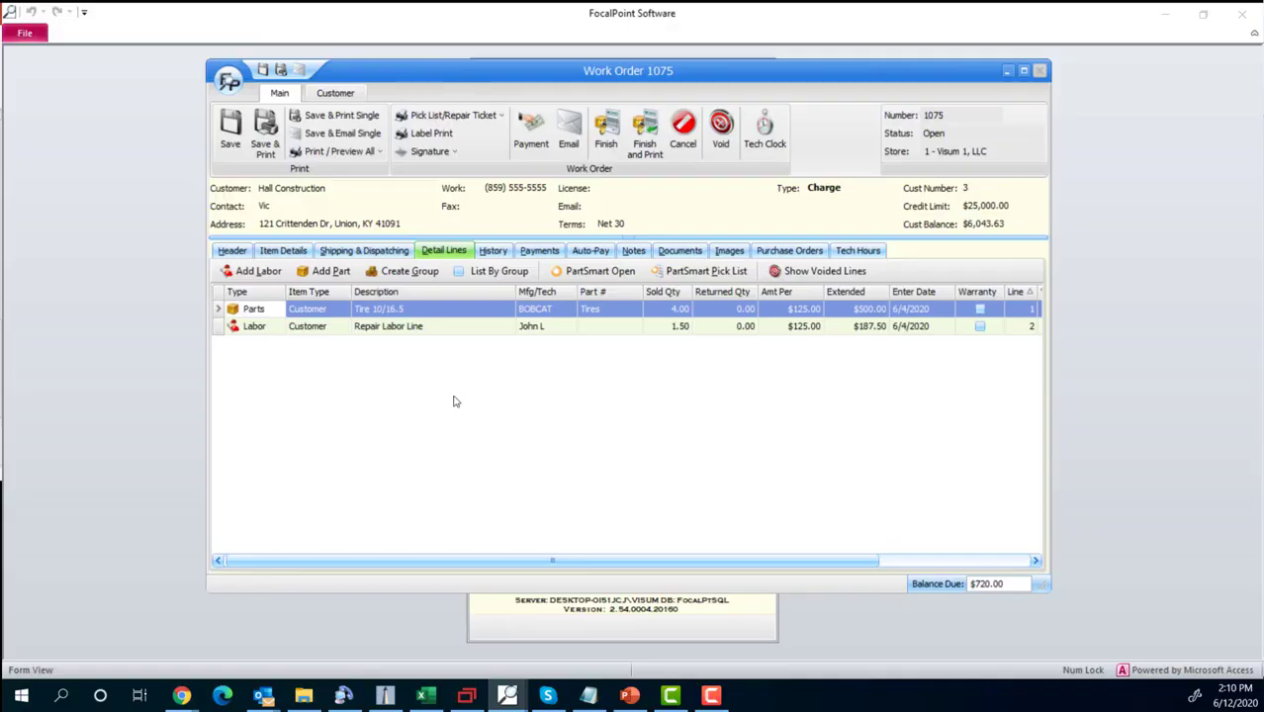
# Switch the billing of the Tire 10/16.5 parts line to Internal and back to Customer.
pyautogui.click(327, 313)
pyautogui.rightClick(327, 312)
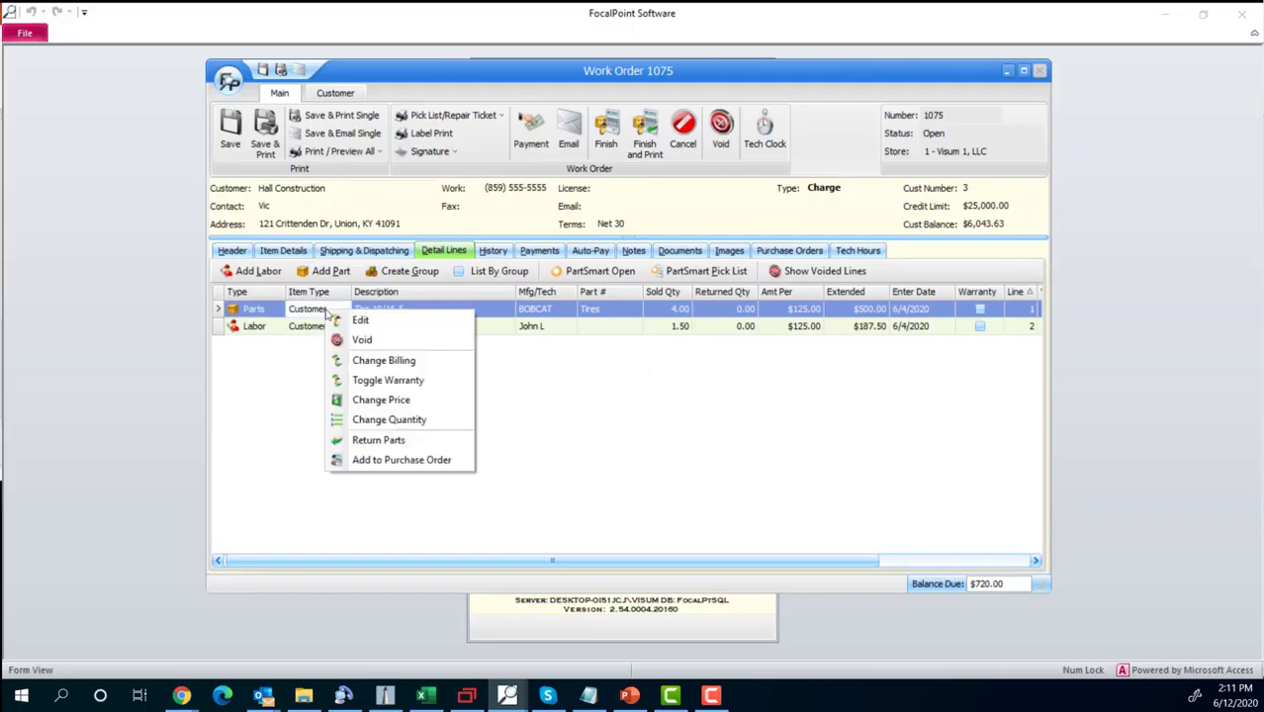
pyautogui.click(393, 362)
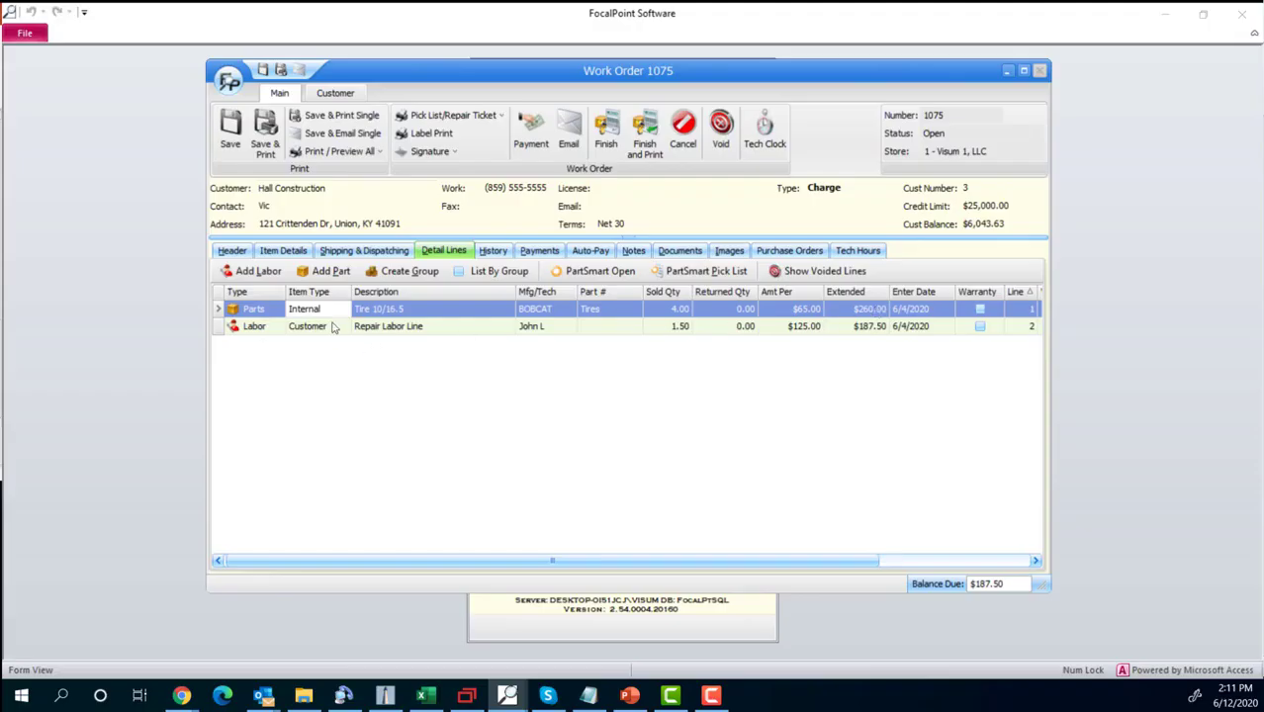
pyautogui.rightClick(327, 313)
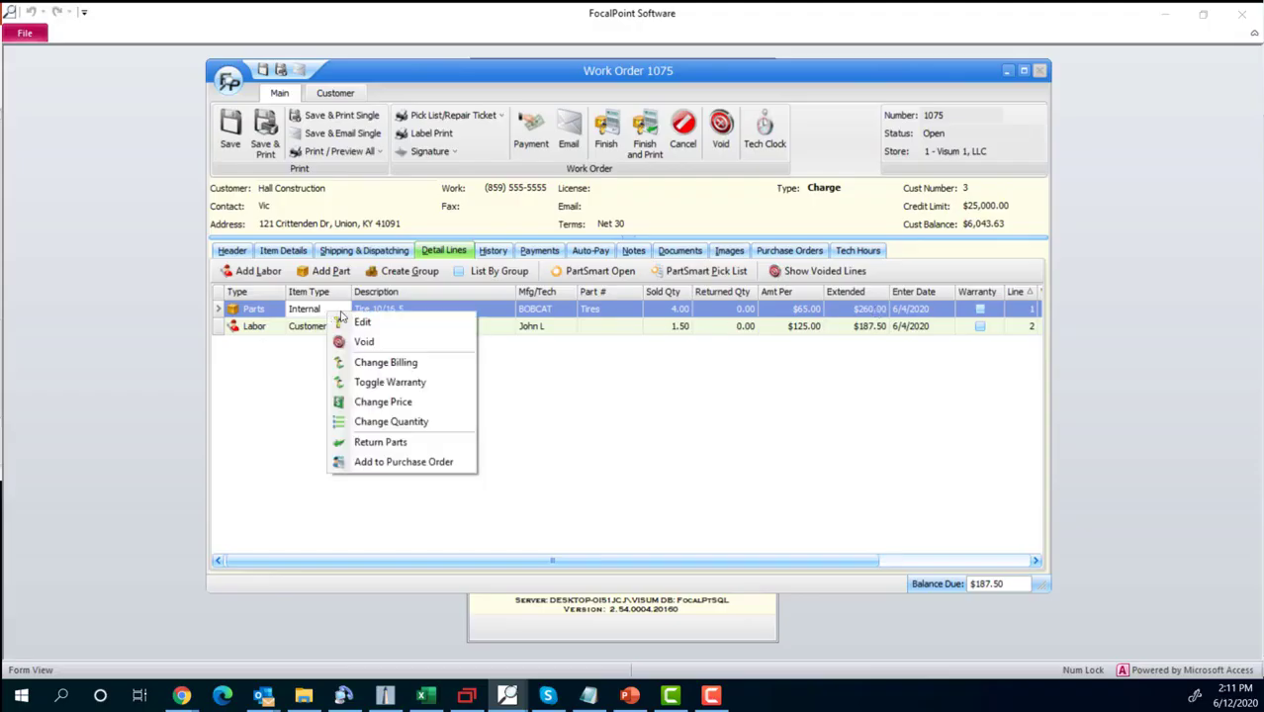
pyautogui.click(370, 366)
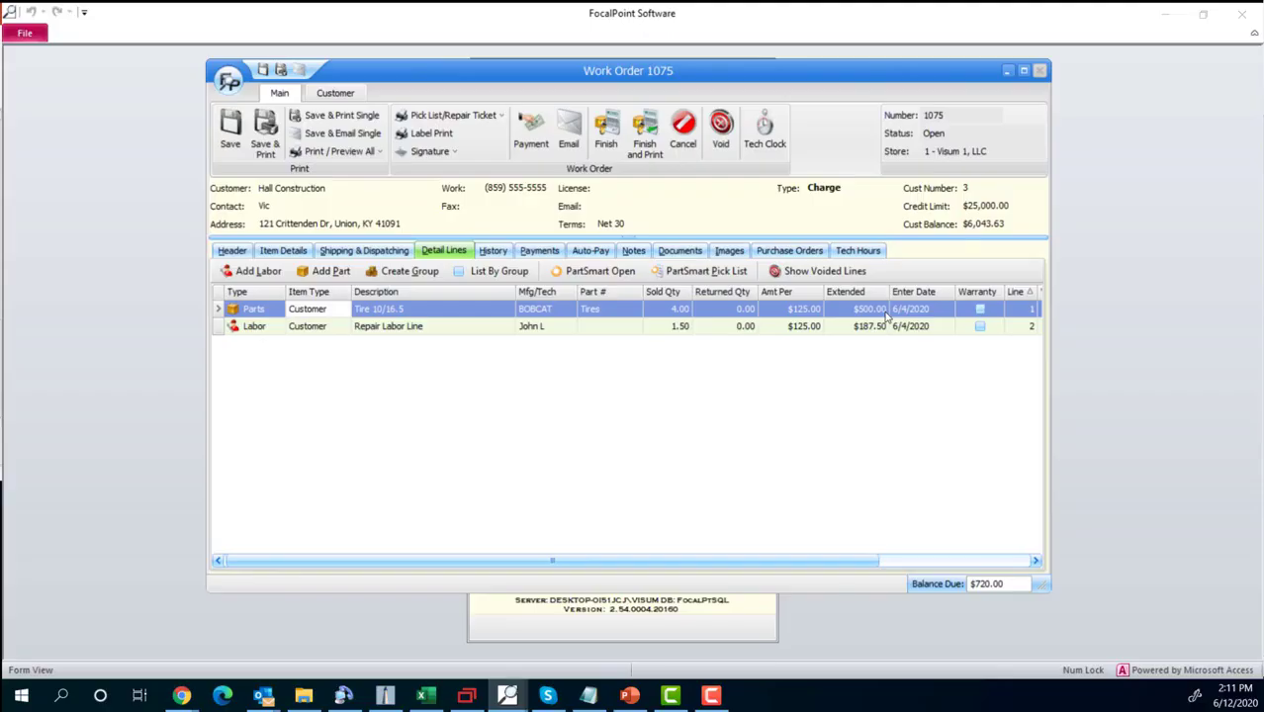
# Change the Repair Labor Line's billing to Internal and save the changes, viewing and closing the Tech Clock.
pyautogui.rightClick(327, 331)
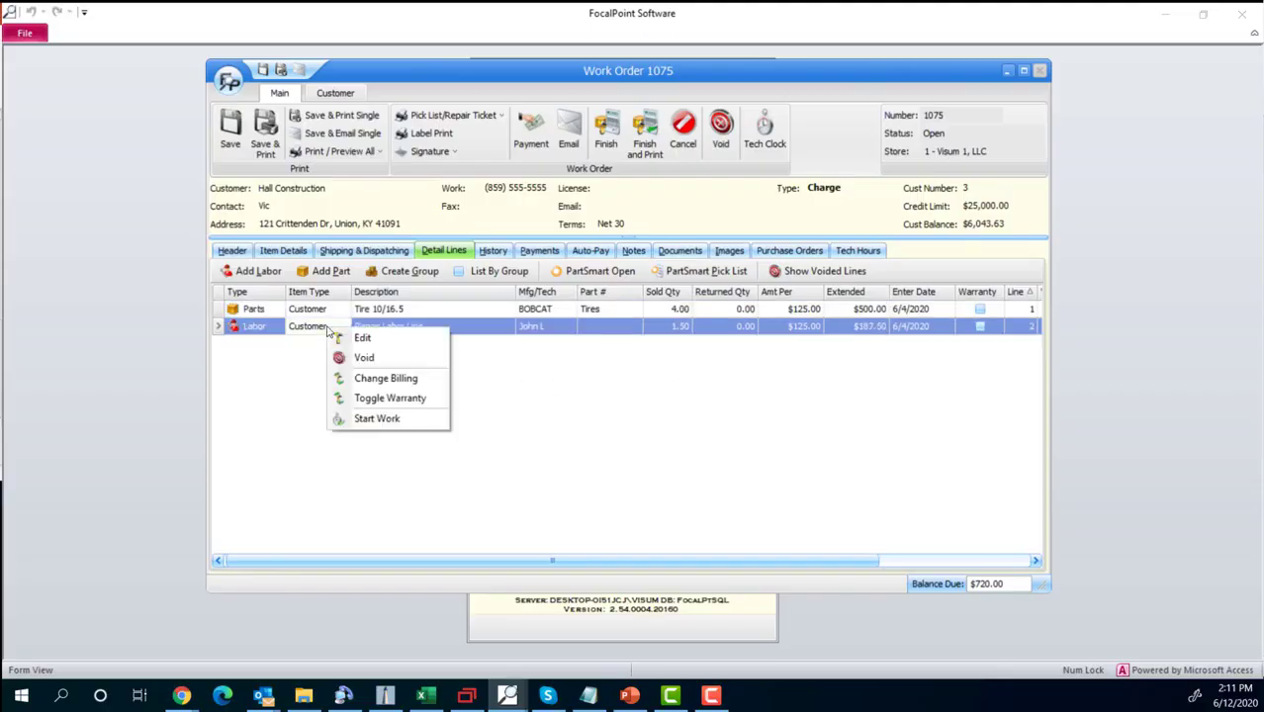
pyautogui.click(375, 383)
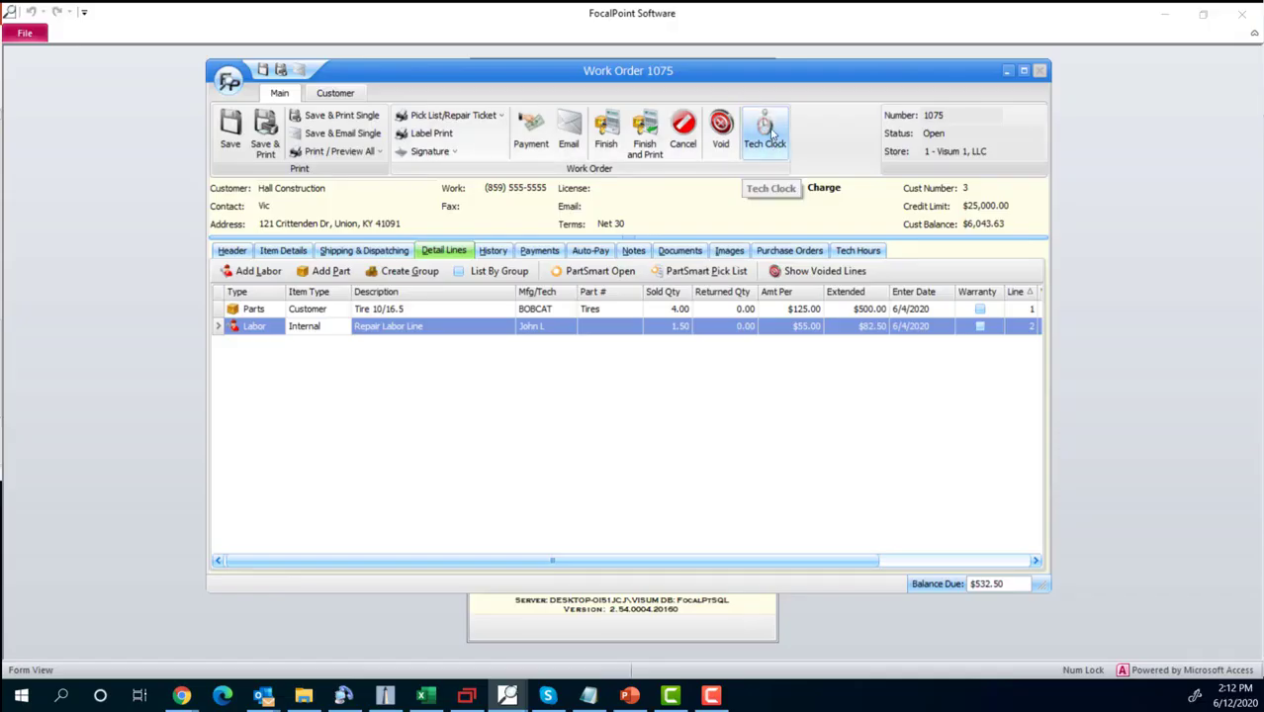
pyautogui.click(771, 133)
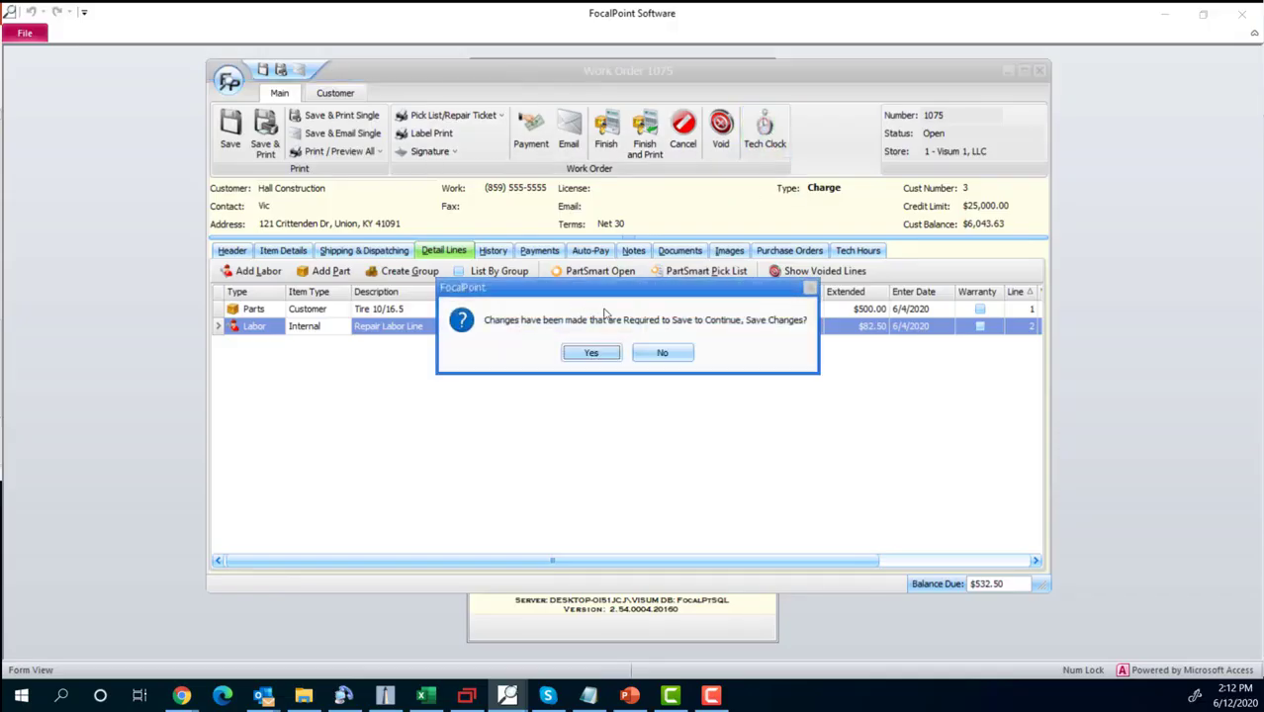
pyautogui.click(603, 352)
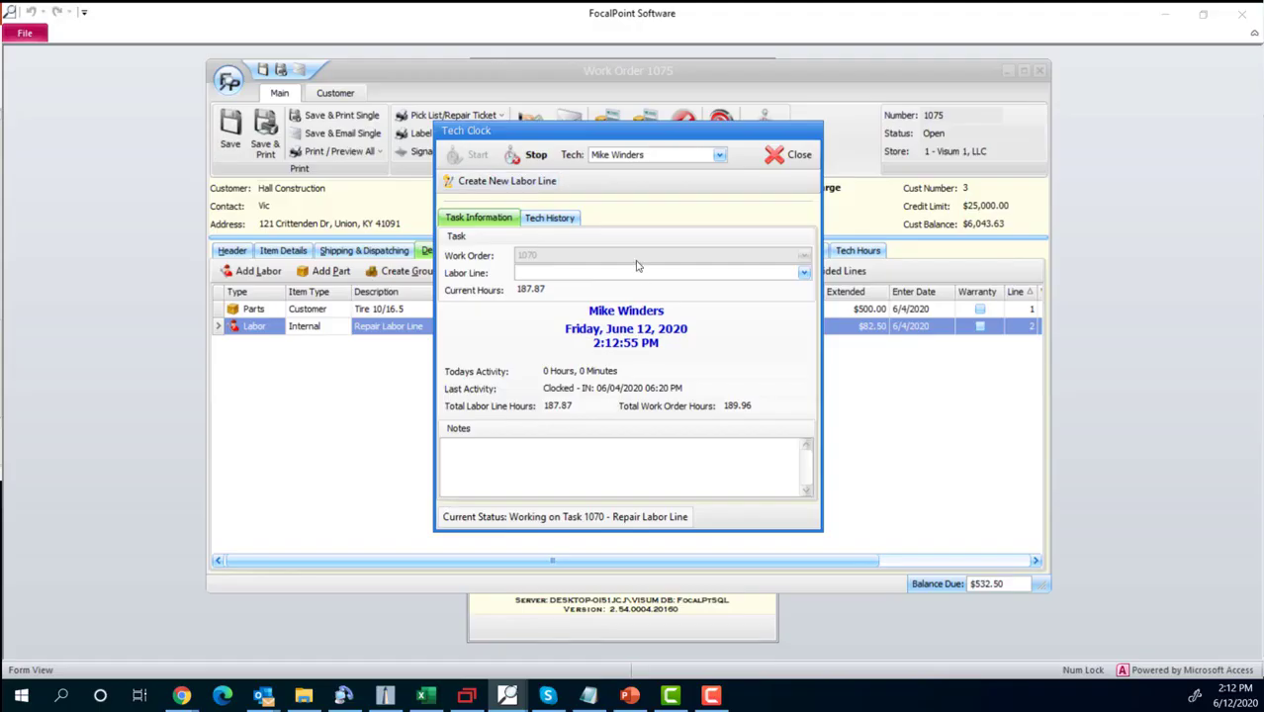
pyautogui.click(787, 155)
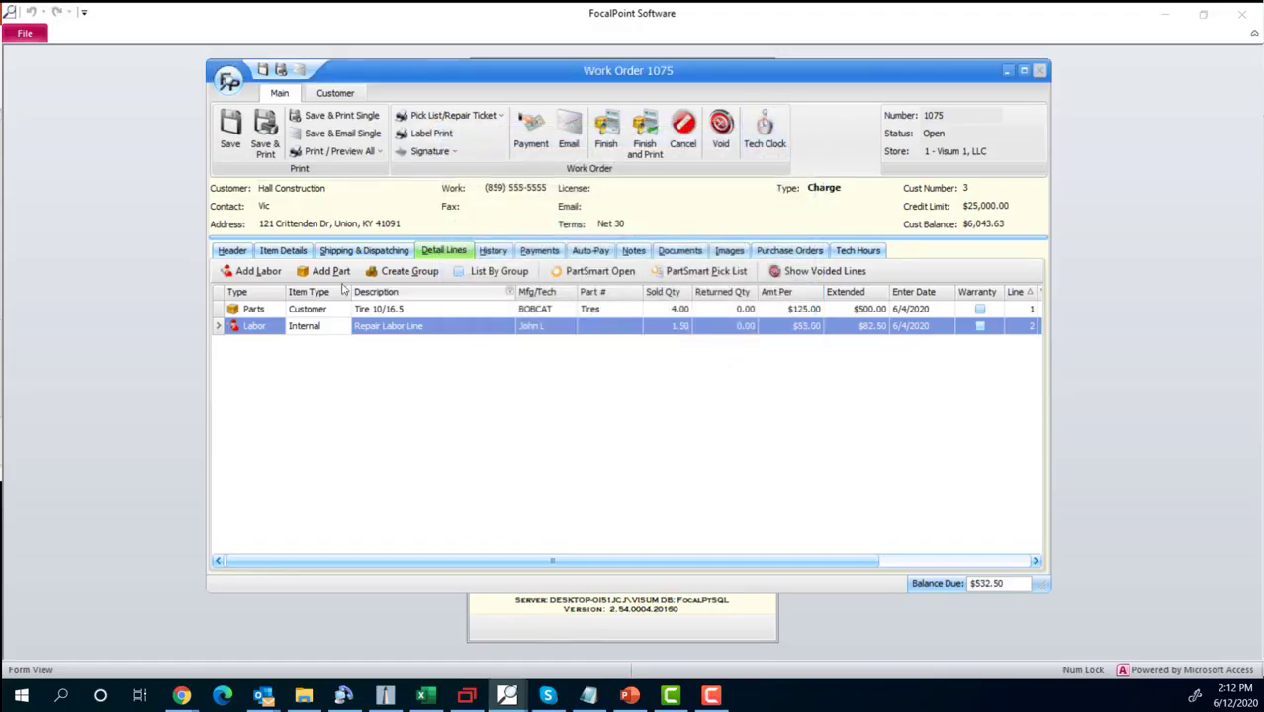
# Set the work order's completed date to June 12, 2020 in the header and save the work order.
pyautogui.click(232, 251)
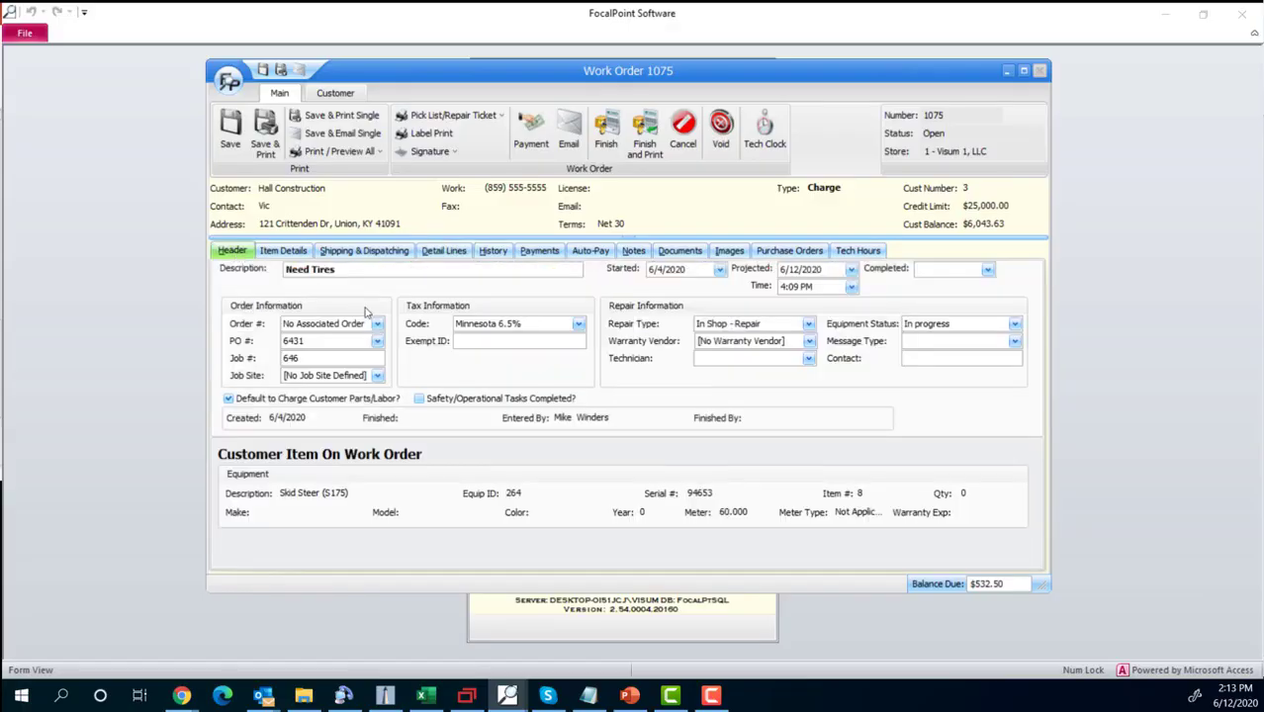
pyautogui.click(987, 269)
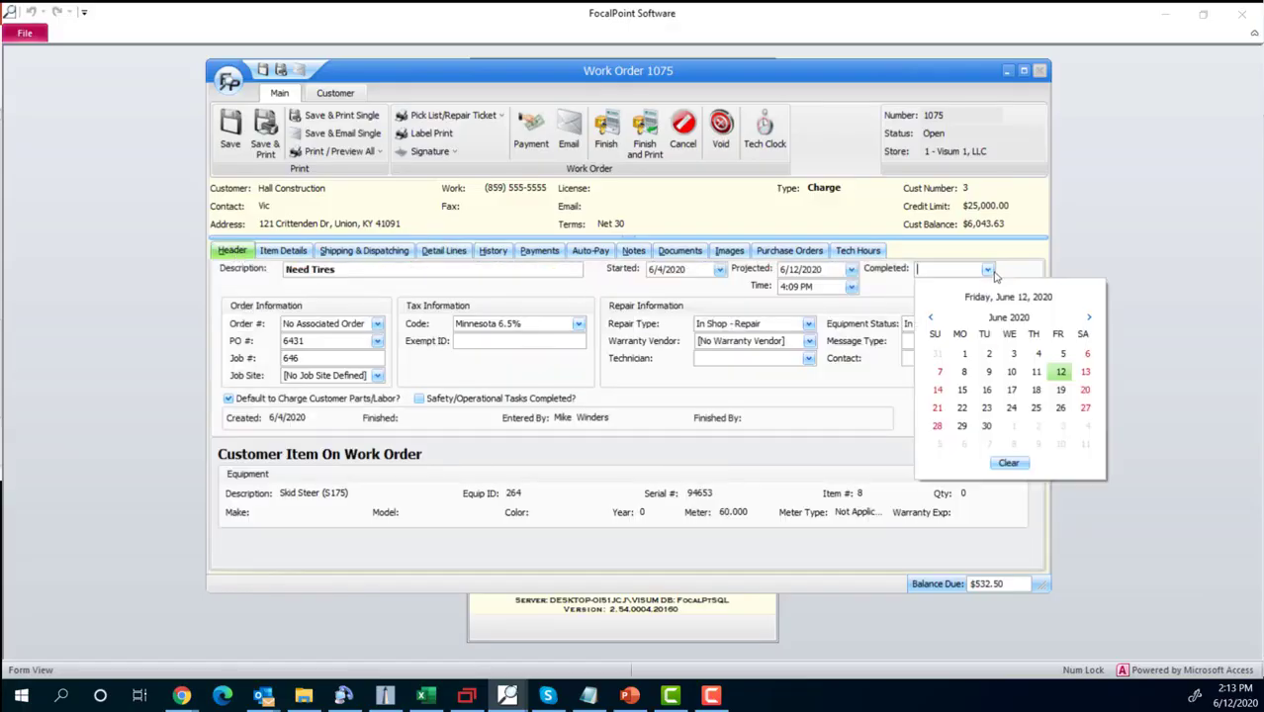
pyautogui.click(1060, 372)
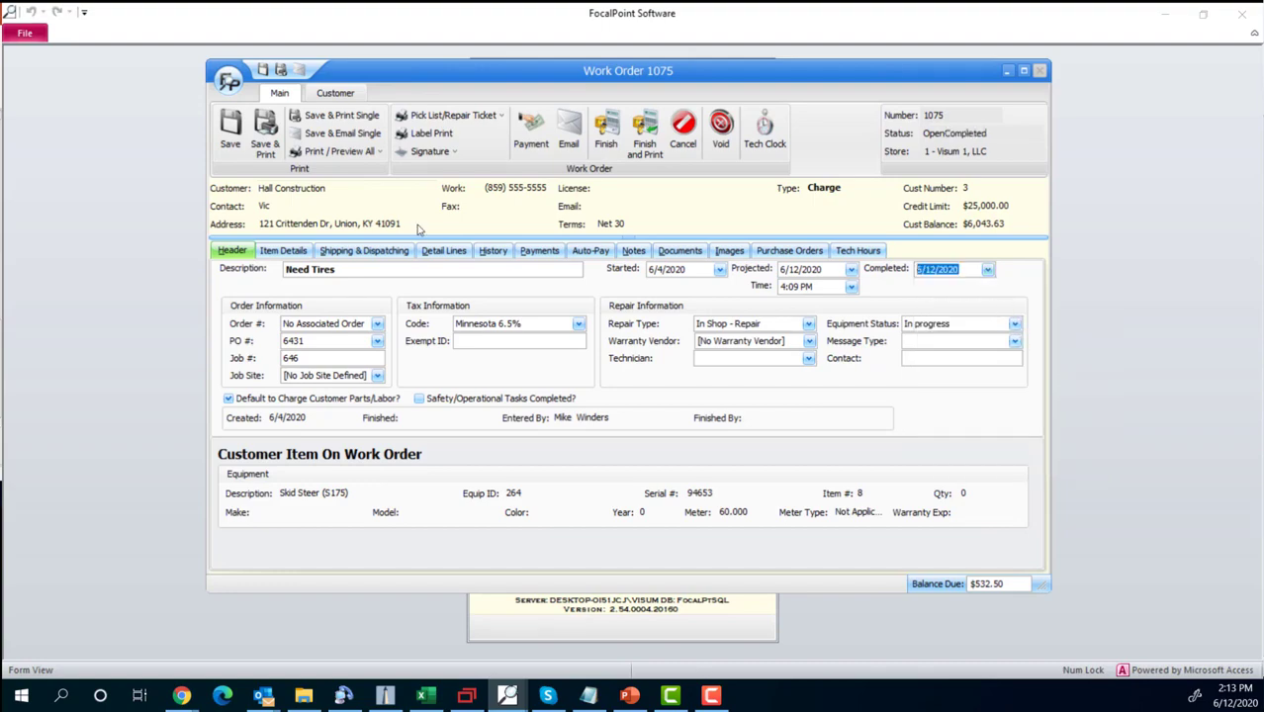
pyautogui.click(233, 137)
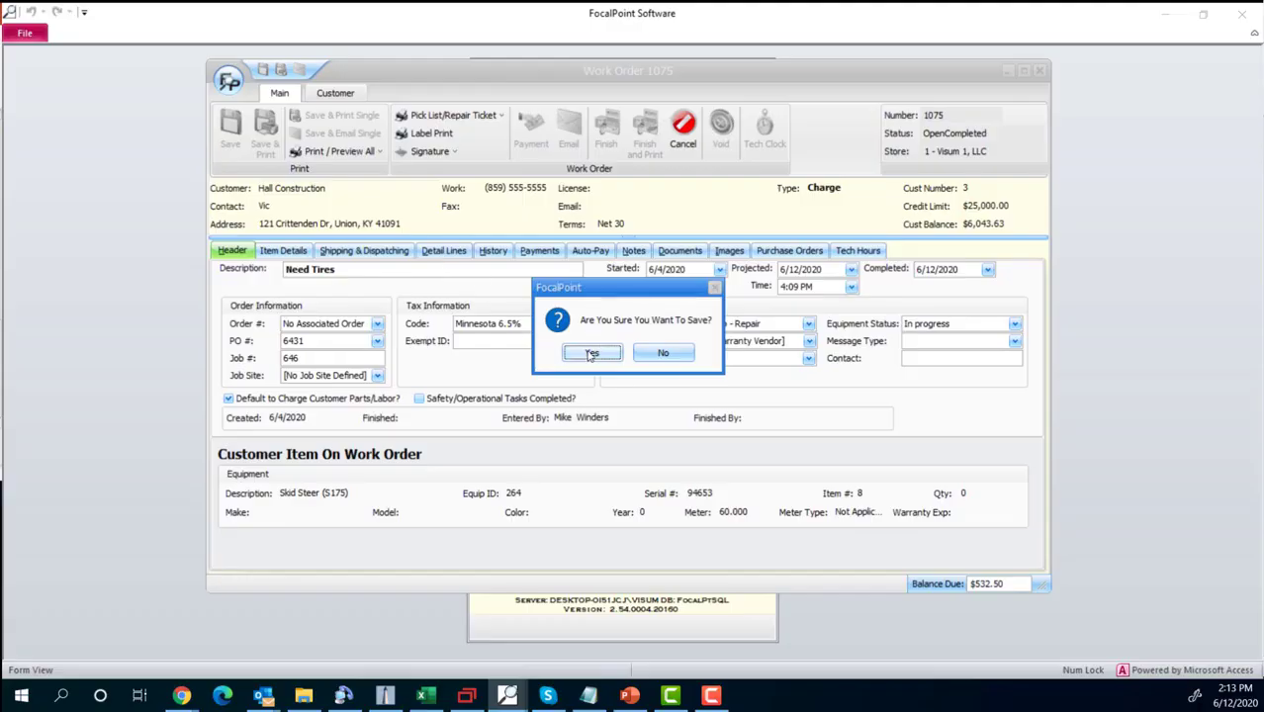
pyautogui.click(586, 357)
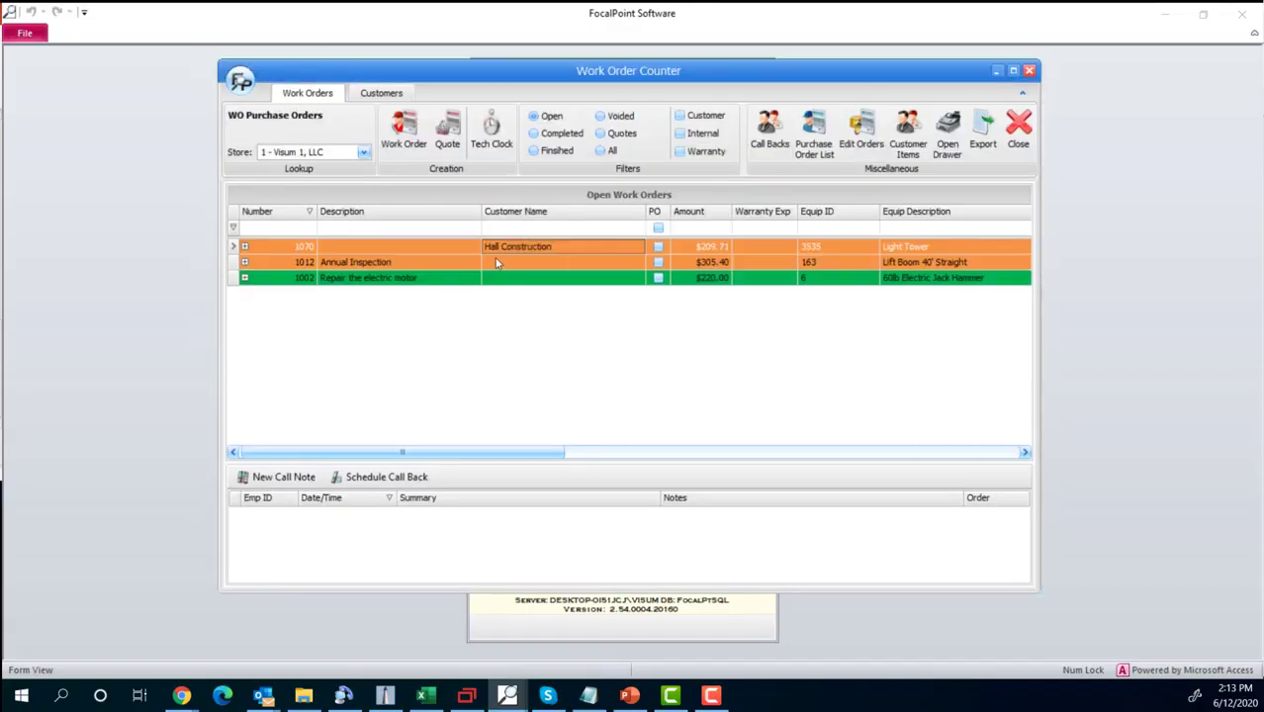
# Reopen the Need Tires order from the completed work orders, set its equipment status to Completed Job, and save it.
pyautogui.click(534, 133)
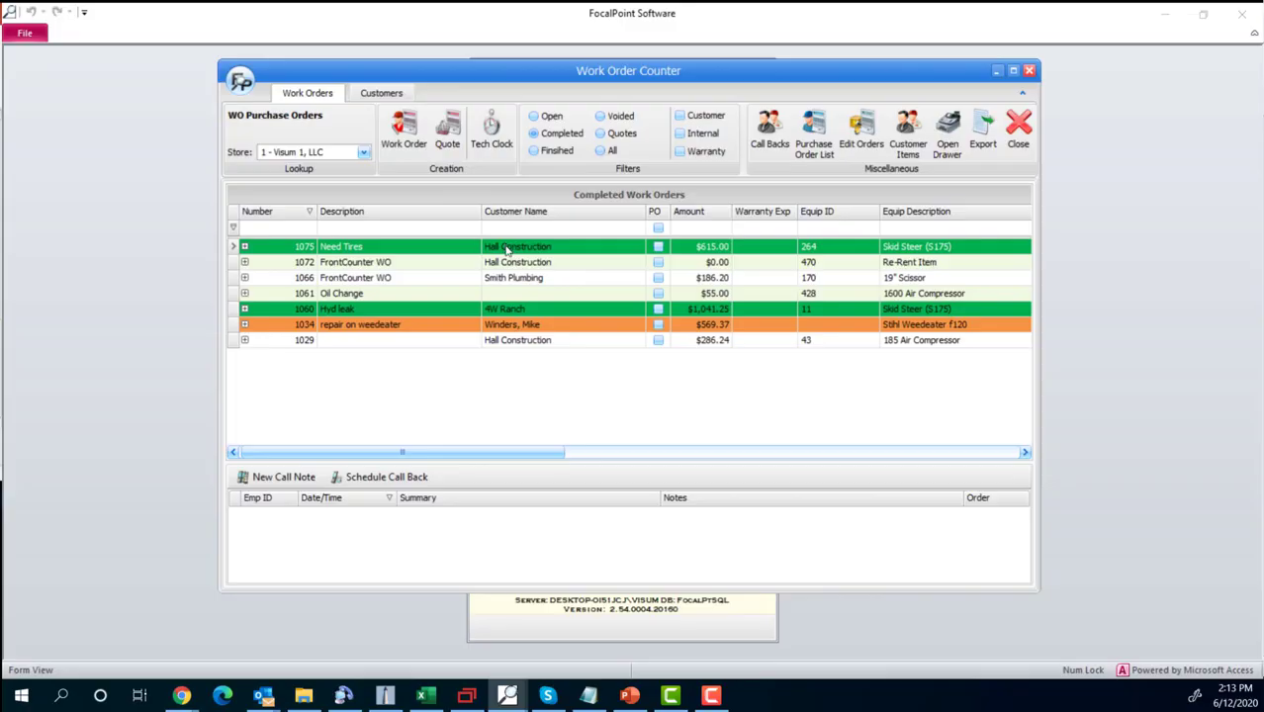
pyautogui.doubleClick(507, 249)
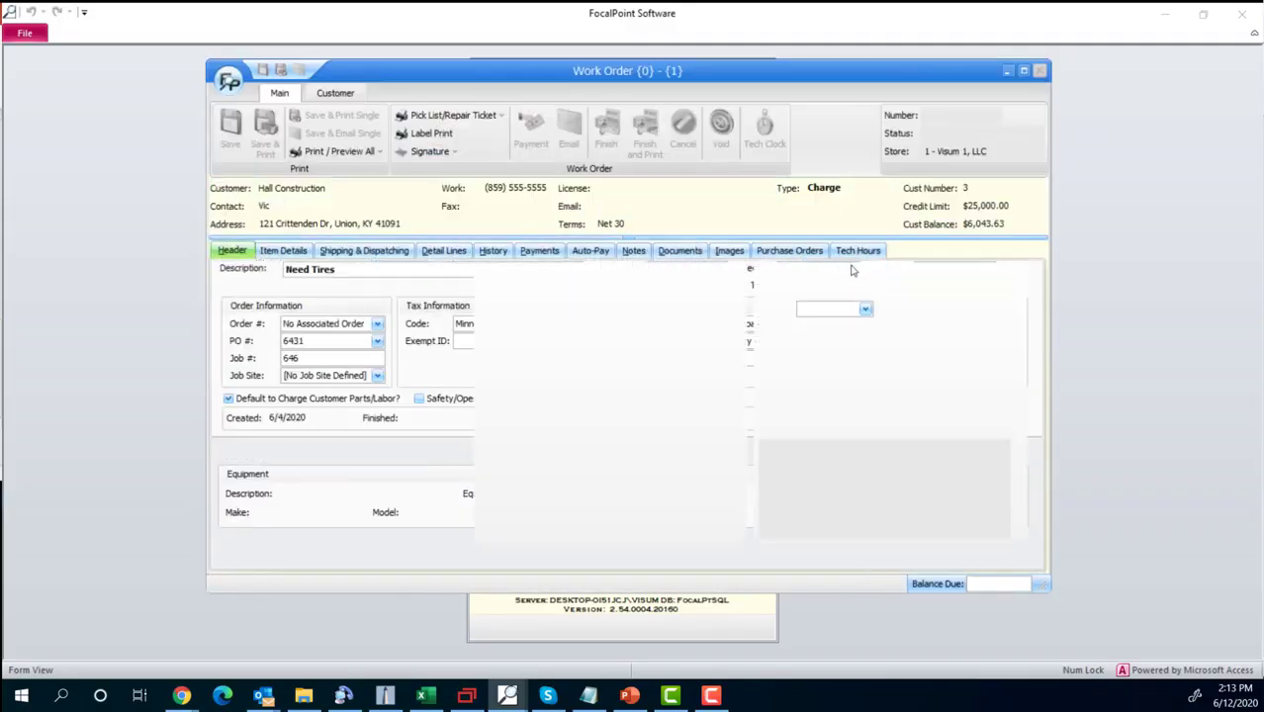
pyautogui.click(1014, 324)
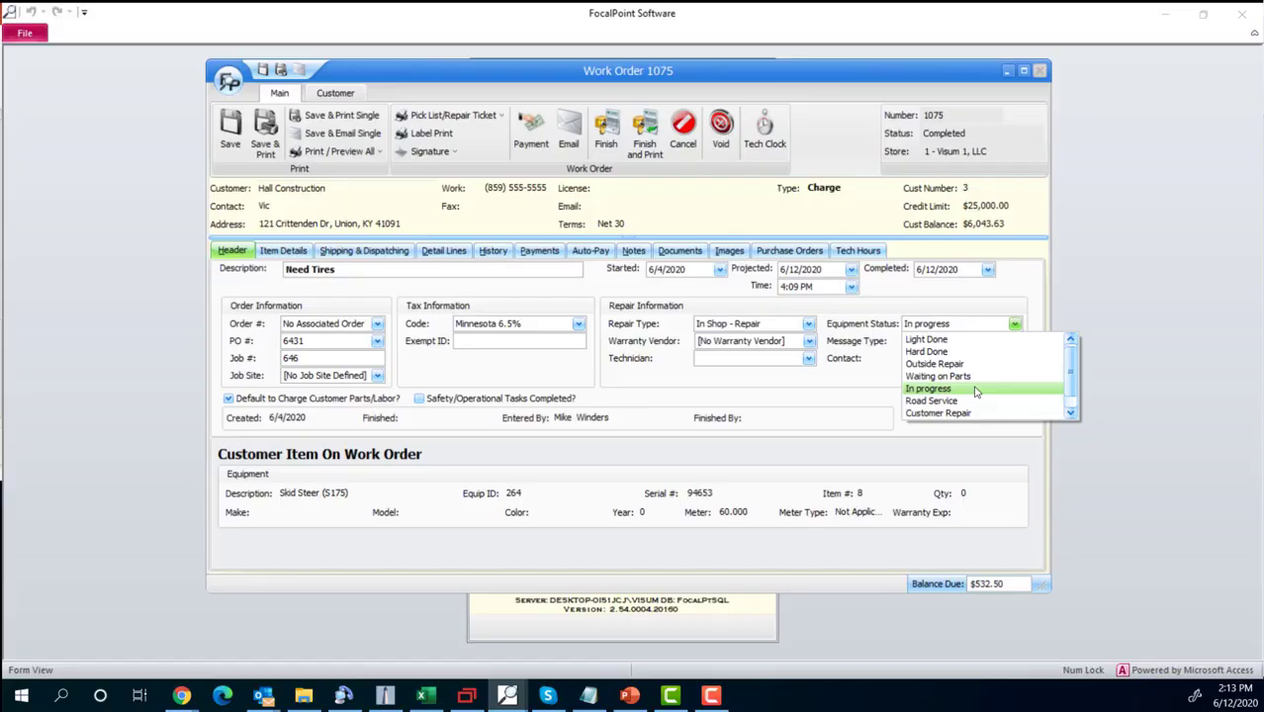
pyautogui.scroll(-1, 975, 391)
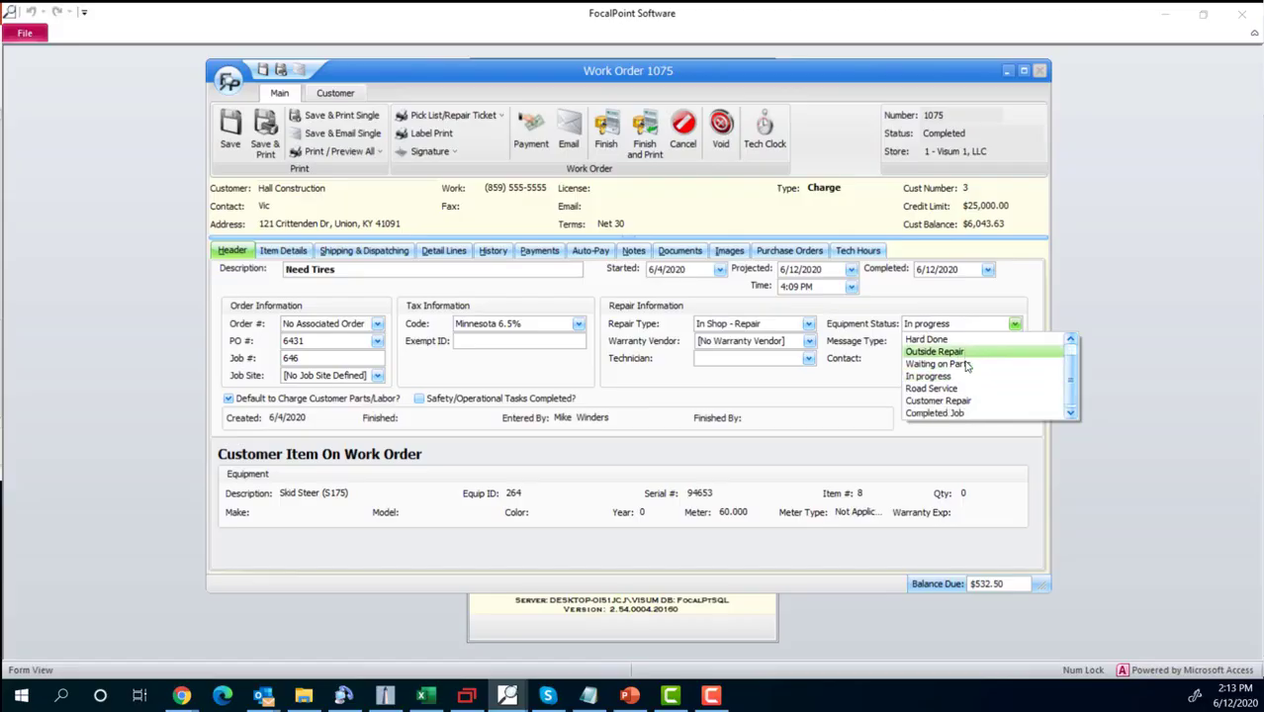
pyautogui.click(971, 413)
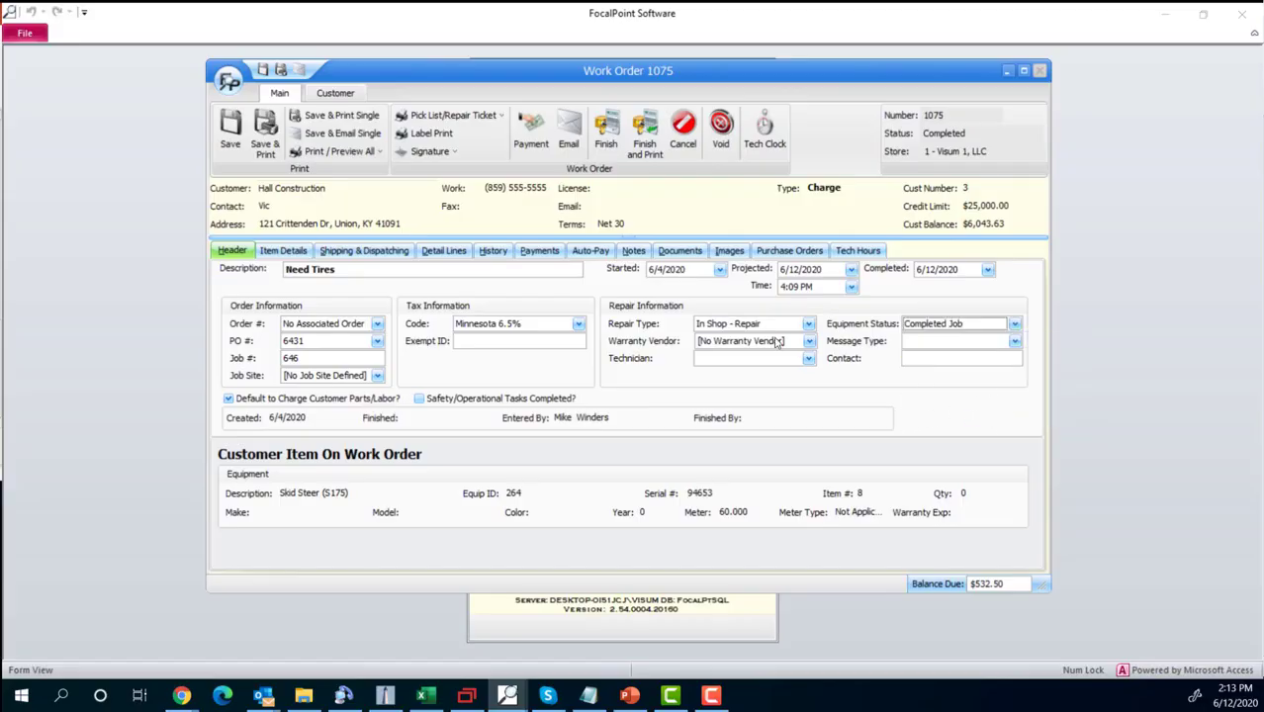
pyautogui.click(229, 126)
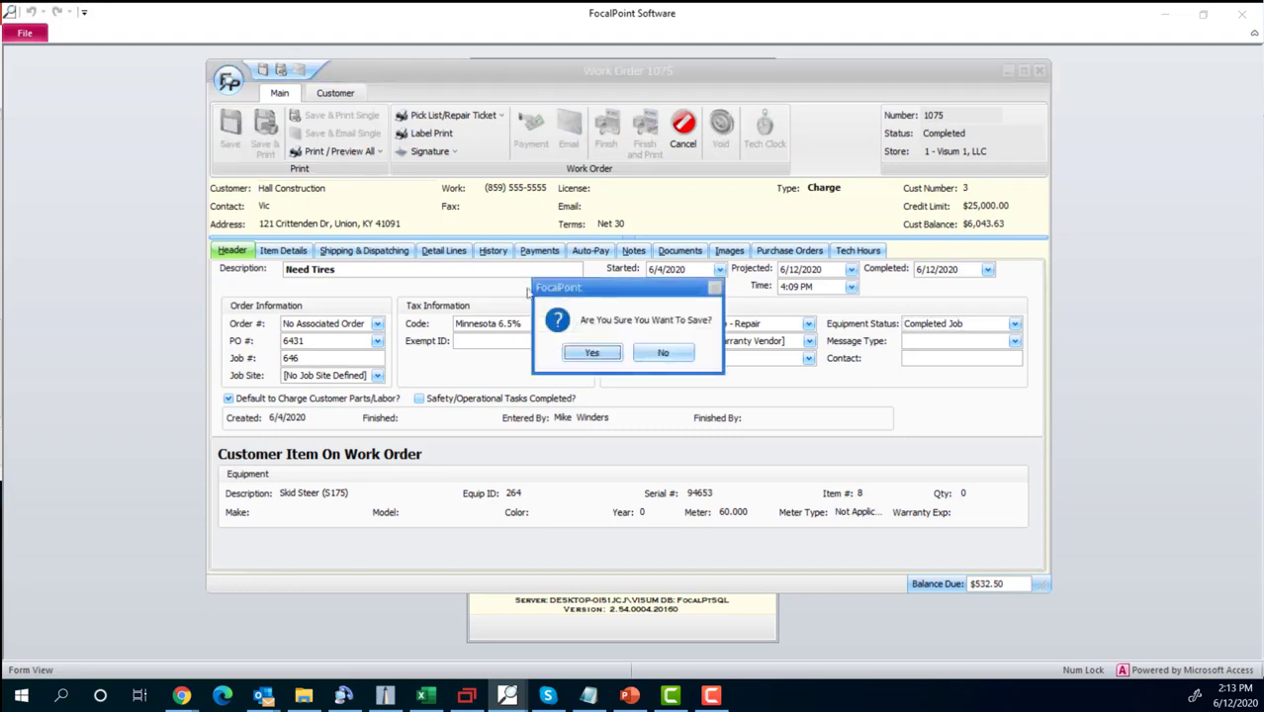
pyautogui.click(591, 353)
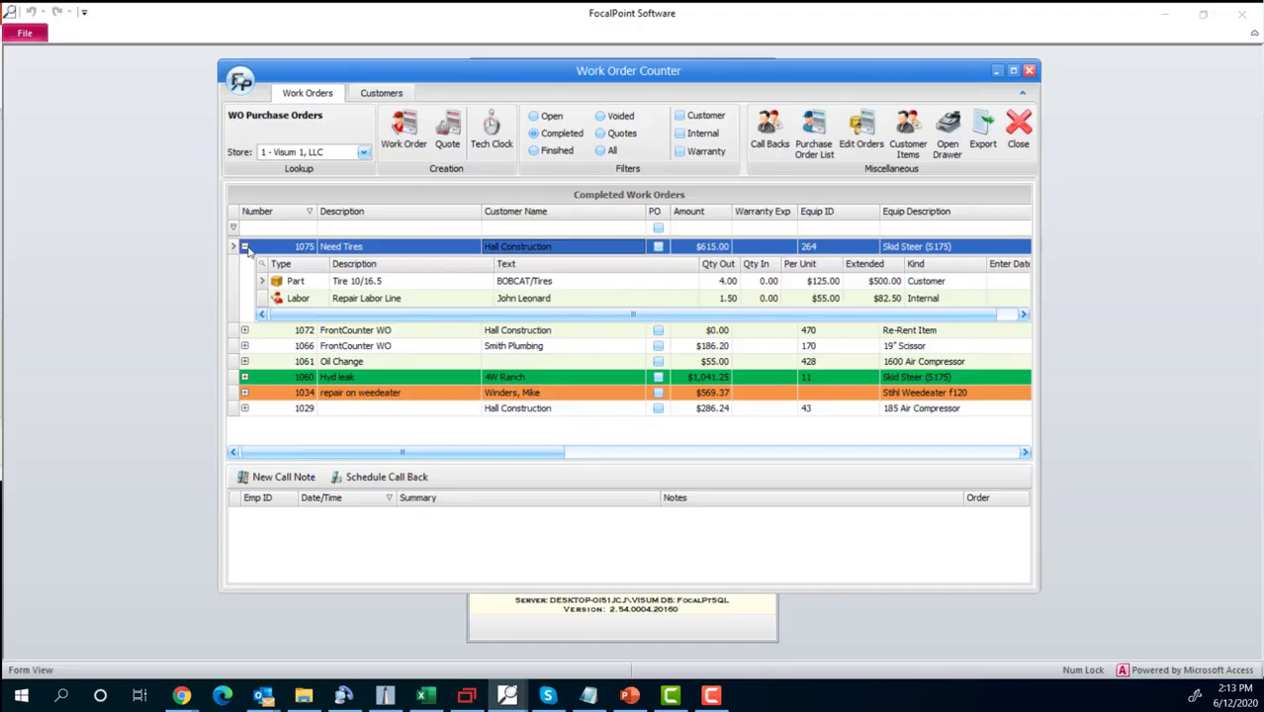
# Collapse the Need Tires order's detail rows and preview its customer printout, examining the listed charges.
pyautogui.click(246, 247)
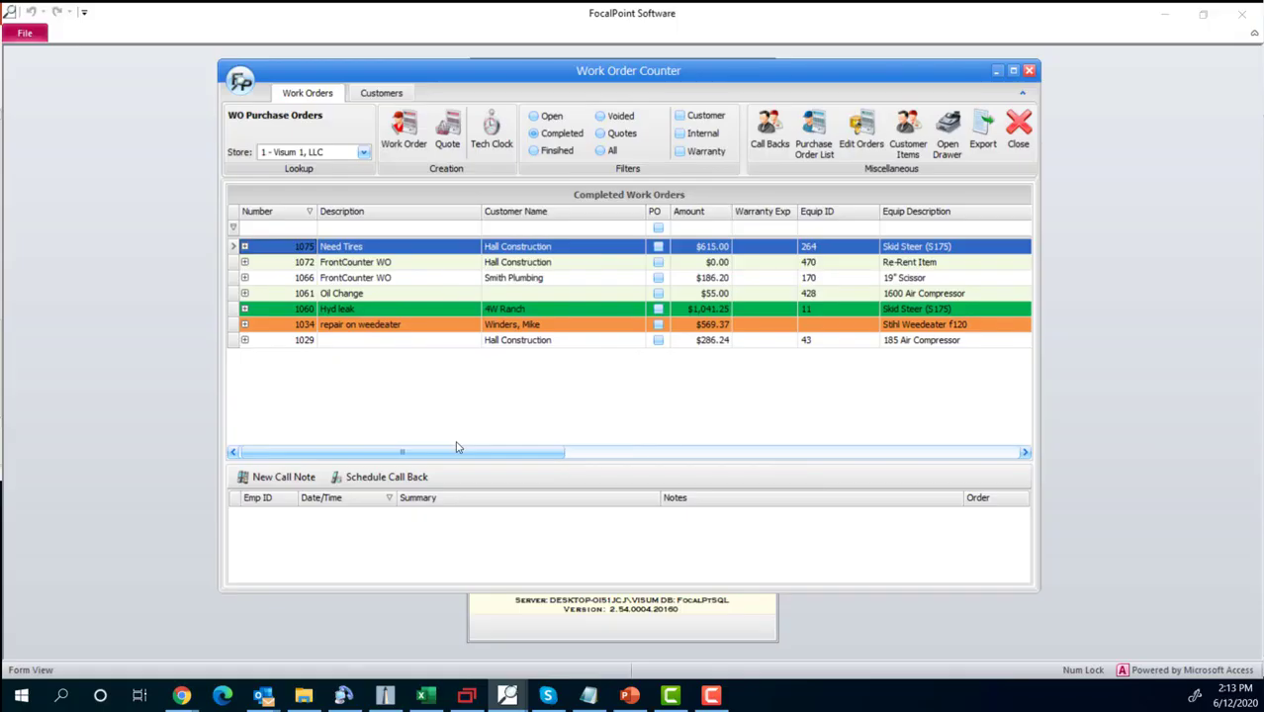
pyautogui.rightClick(402, 247)
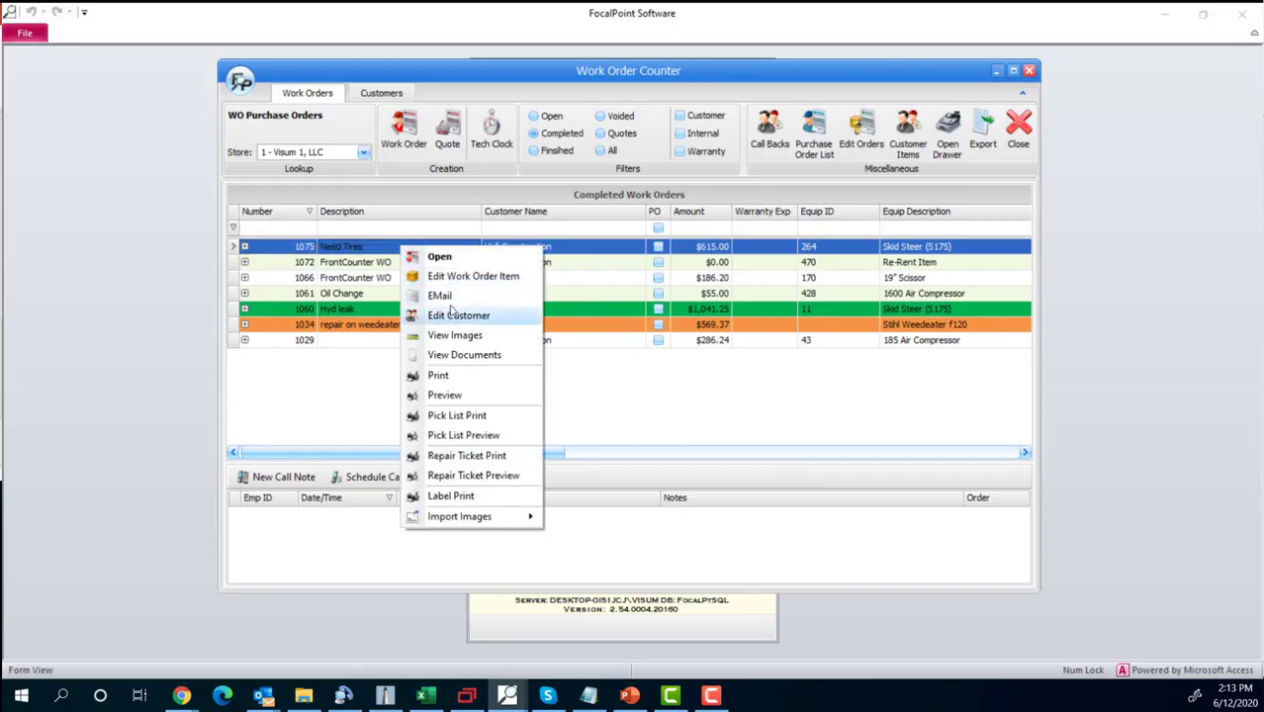
pyautogui.click(445, 395)
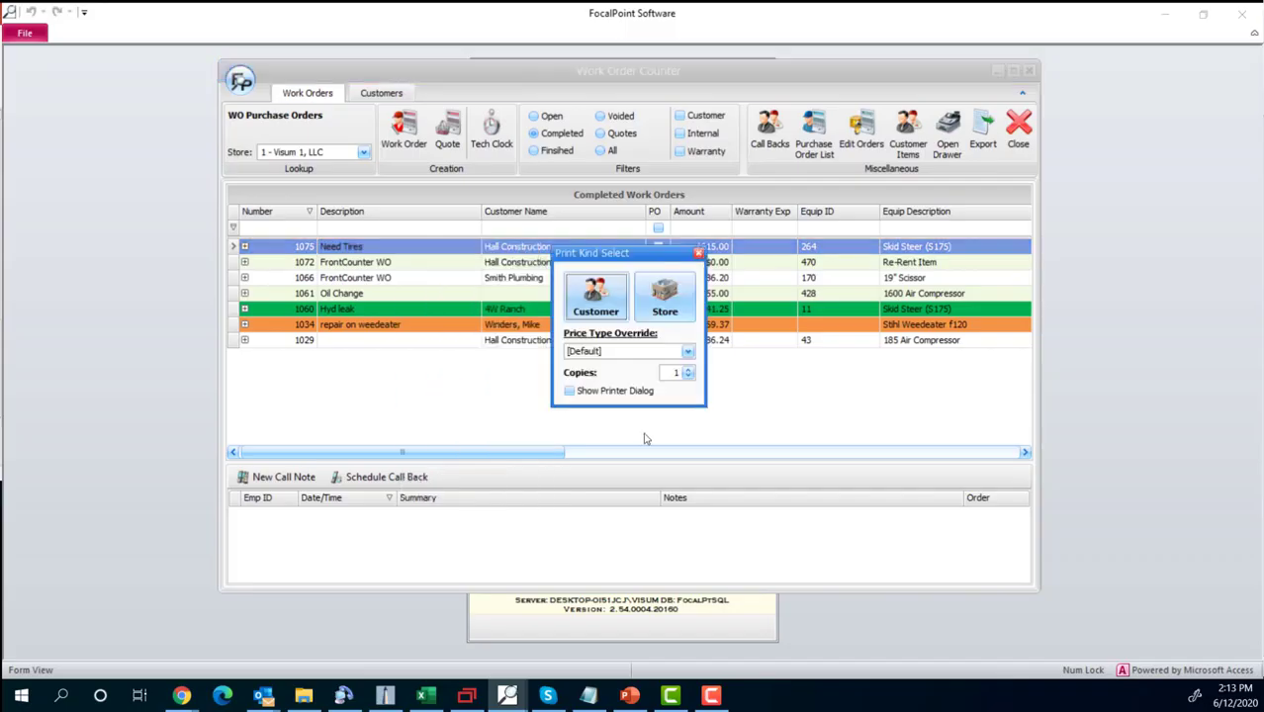
pyautogui.click(615, 307)
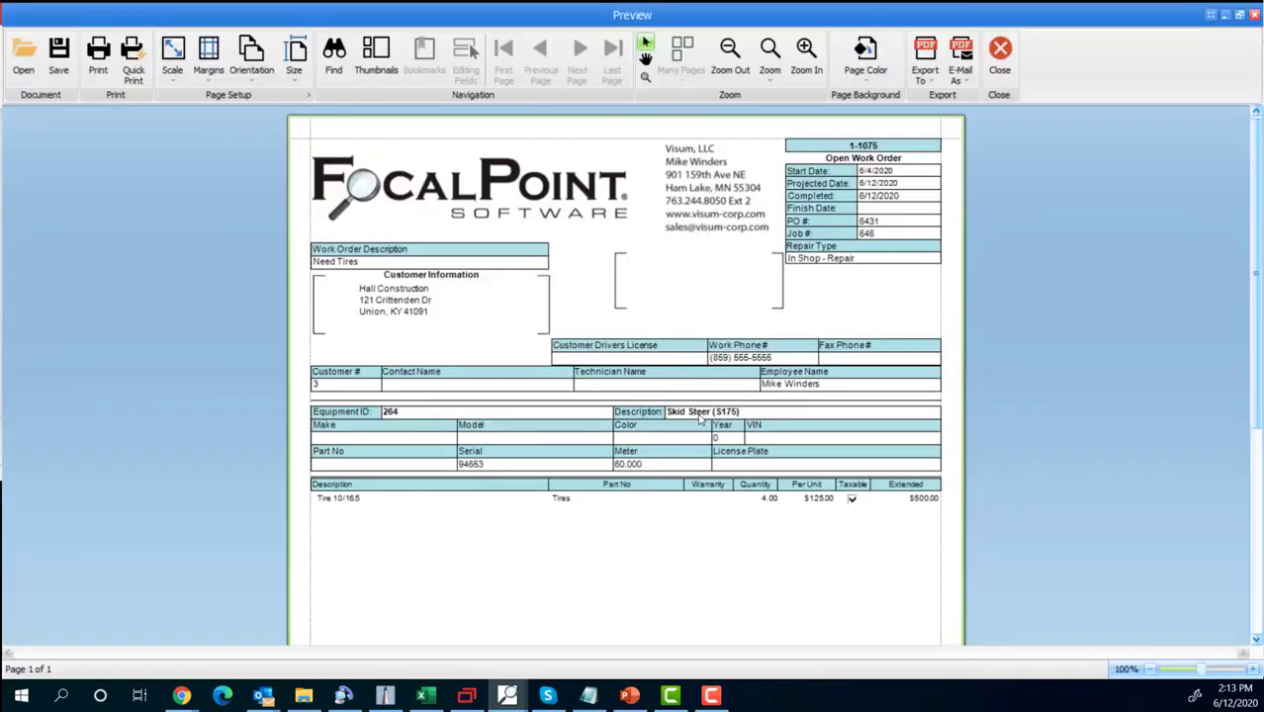
pyautogui.scroll(-2, 699, 419)
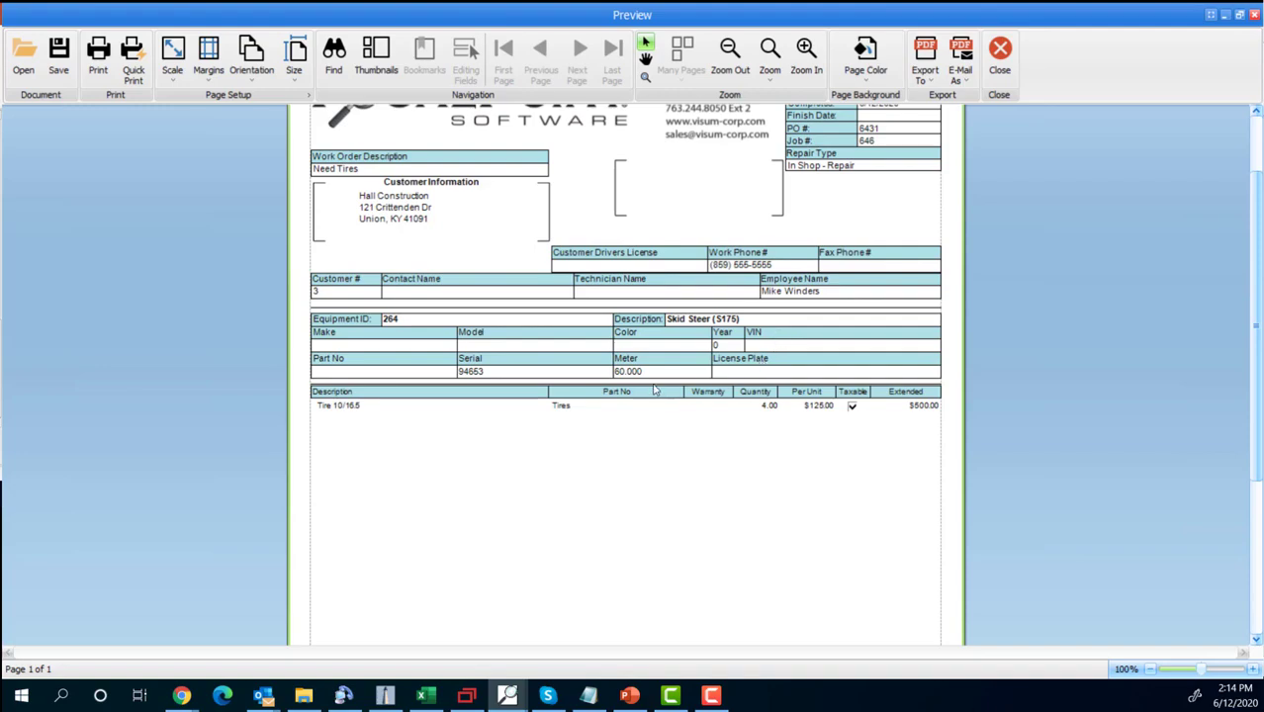
# Review the Need Tires printout's dates, line items and charge totals, and close the preview.
pyautogui.scroll(3, 836, 255)
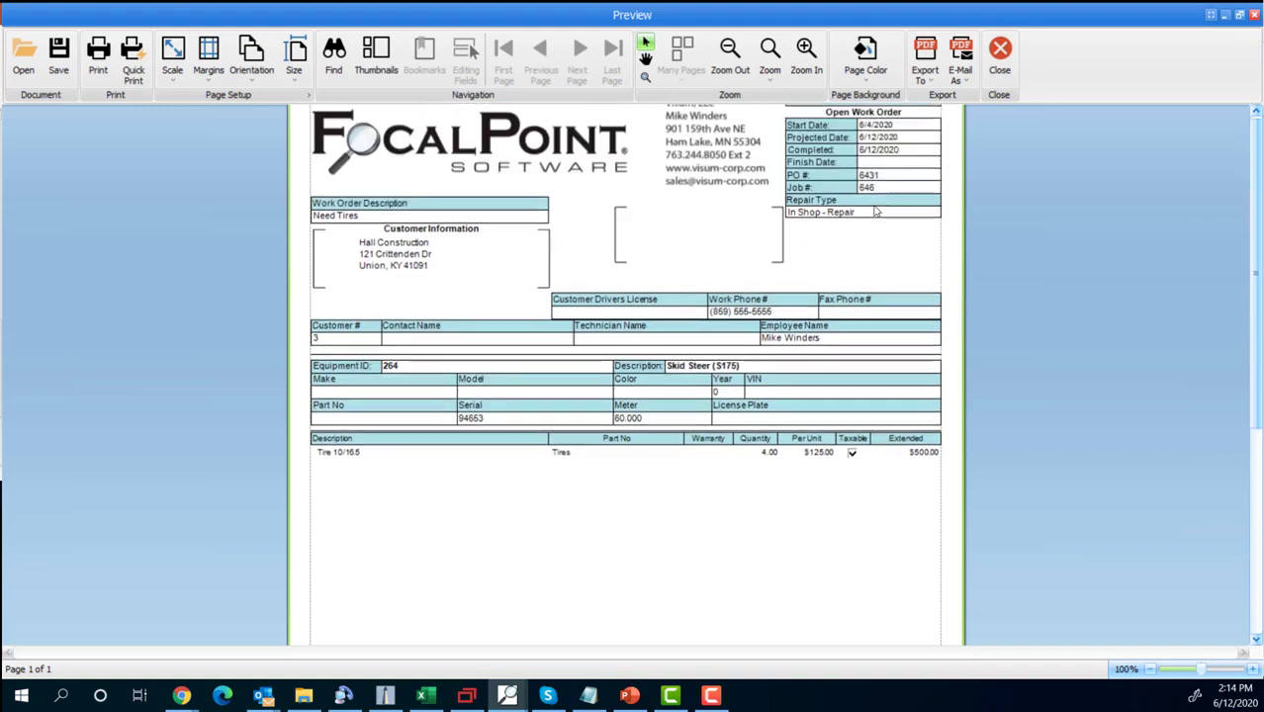
pyautogui.scroll(-3, 901, 249)
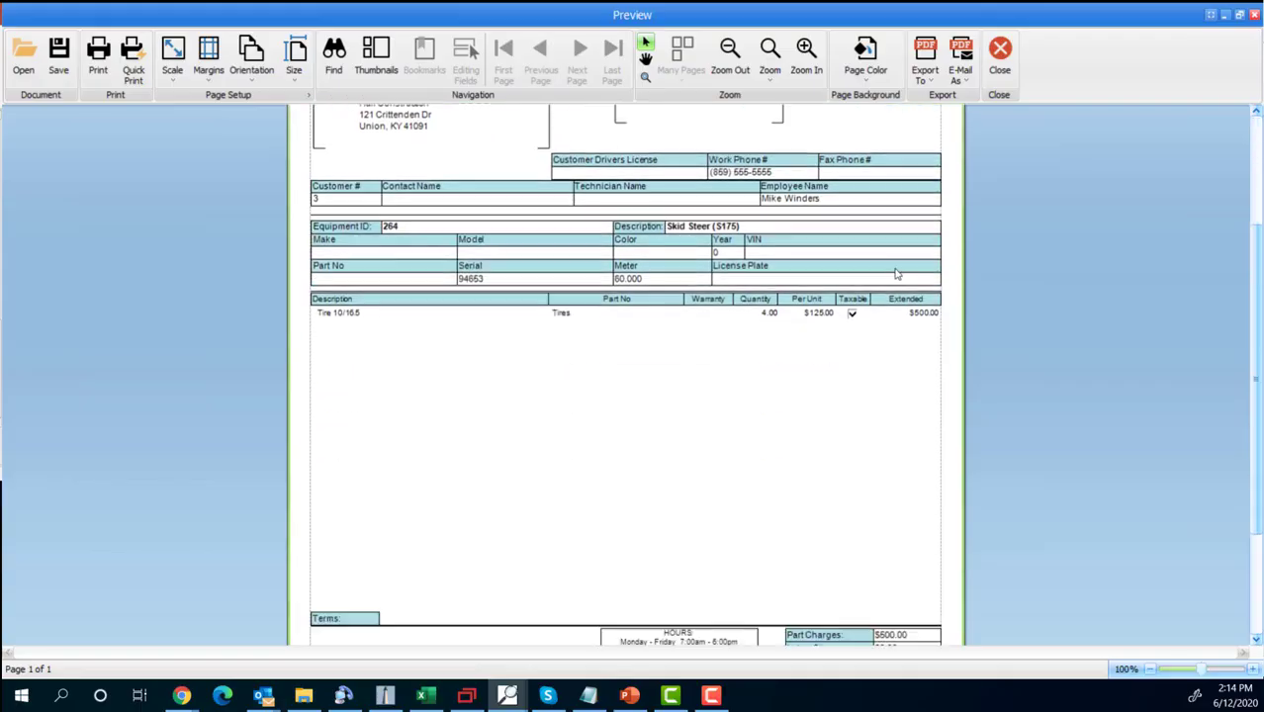
pyautogui.scroll(-2, 907, 273)
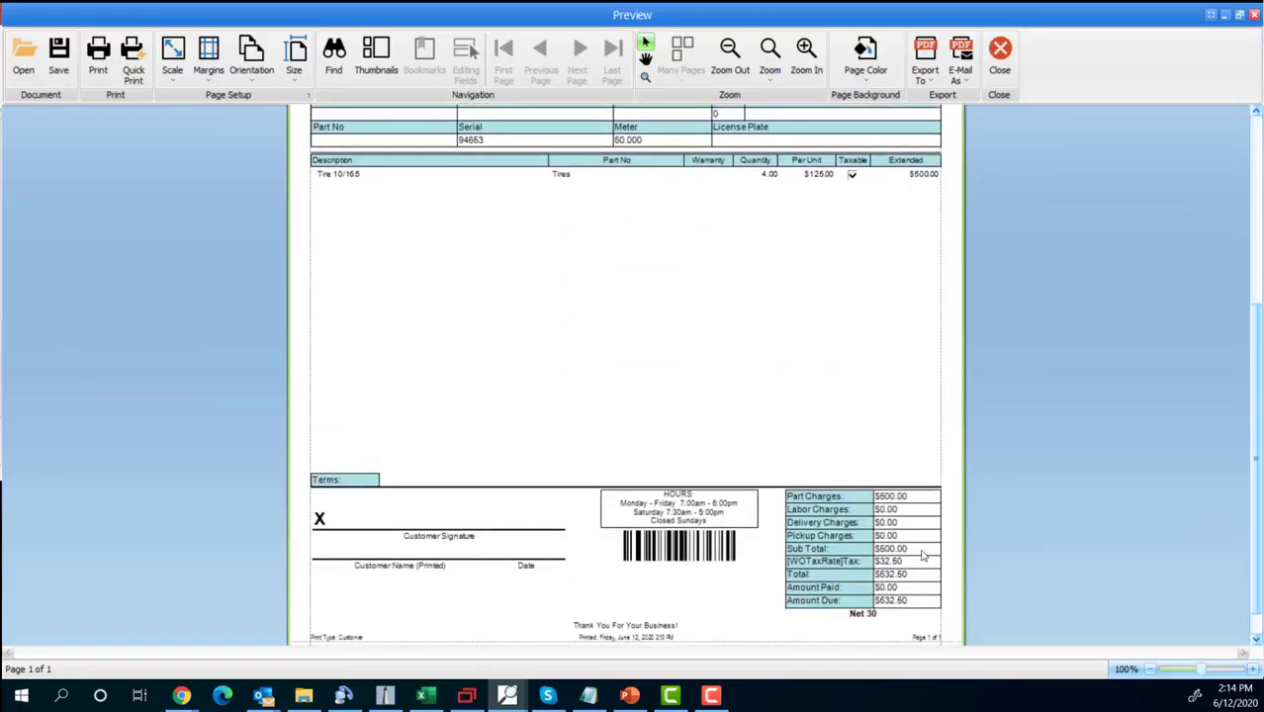
pyautogui.scroll(-1, 921, 591)
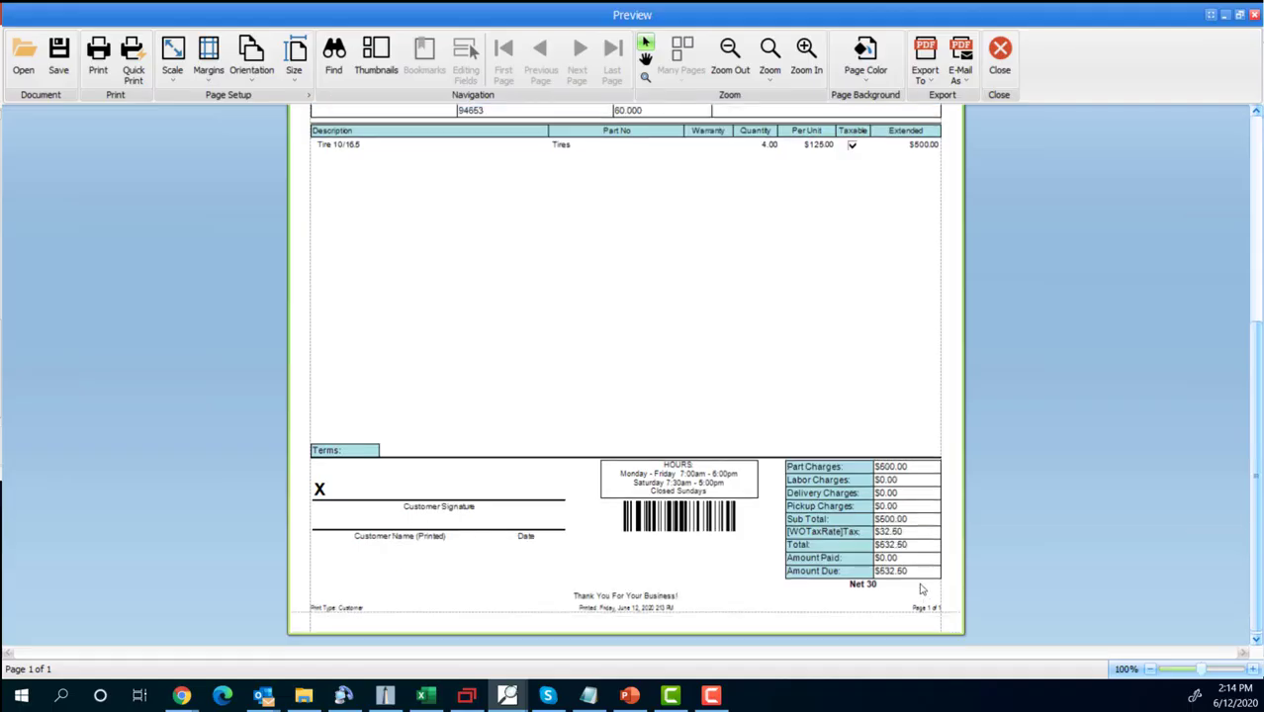
pyautogui.scroll(6, 920, 584)
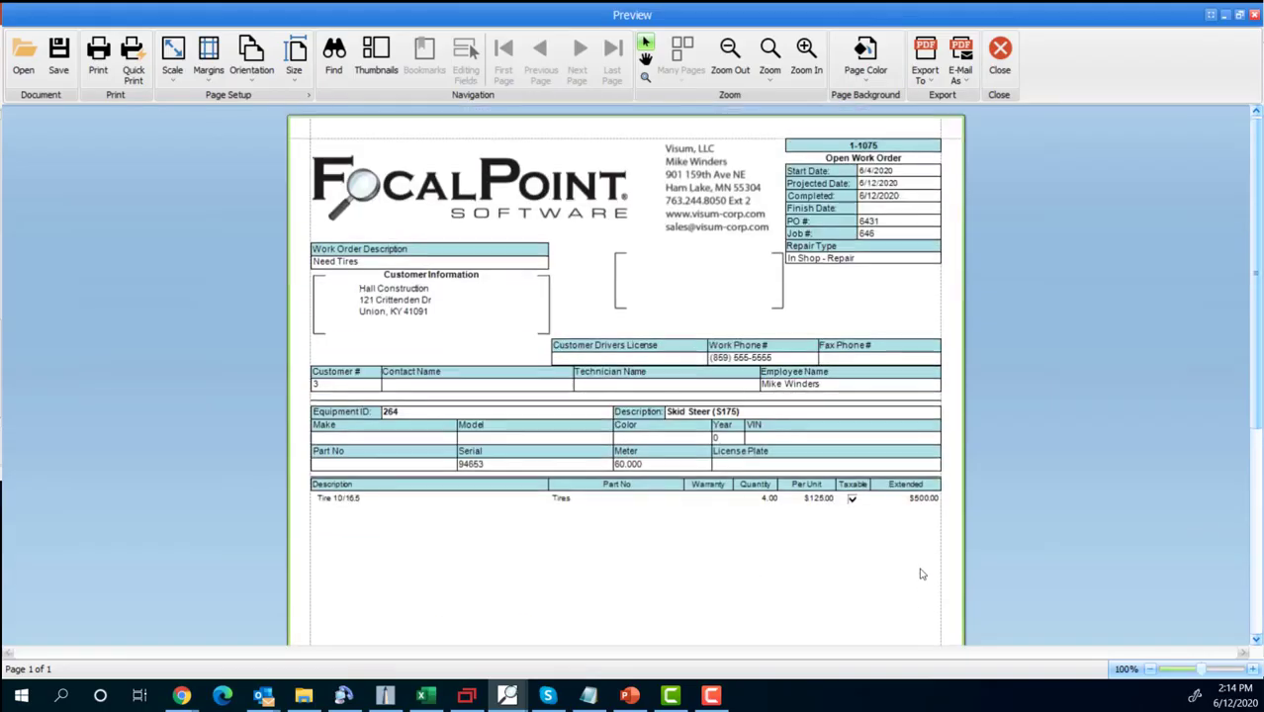
pyautogui.click(998, 55)
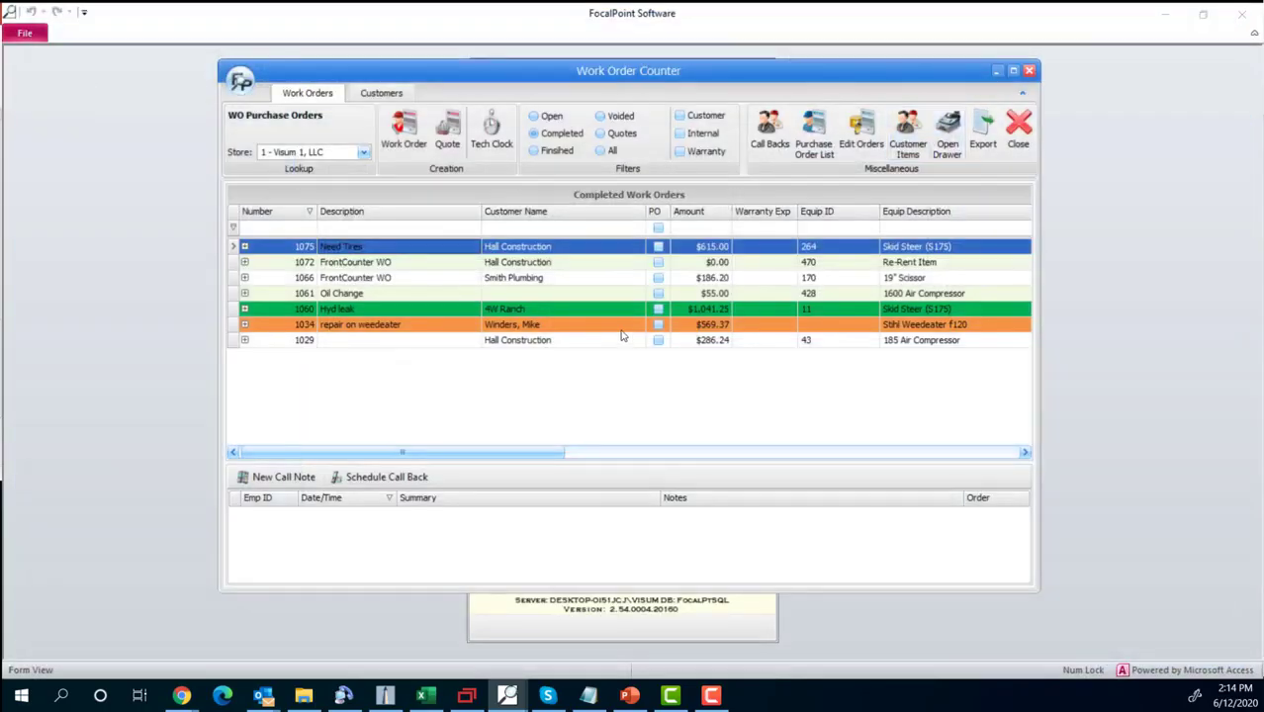
# Reopen the Need Tires order from the completed work orders and finish it.
pyautogui.doubleClick(411, 249)
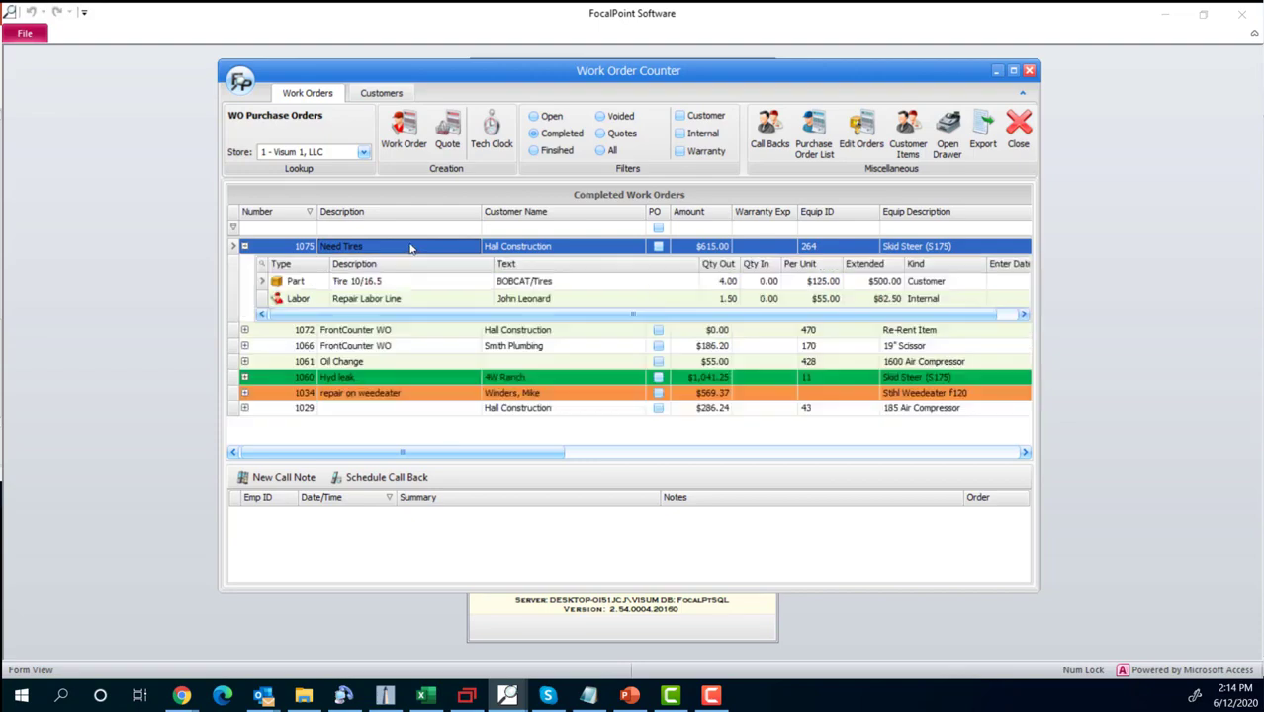
pyautogui.doubleClick(419, 247)
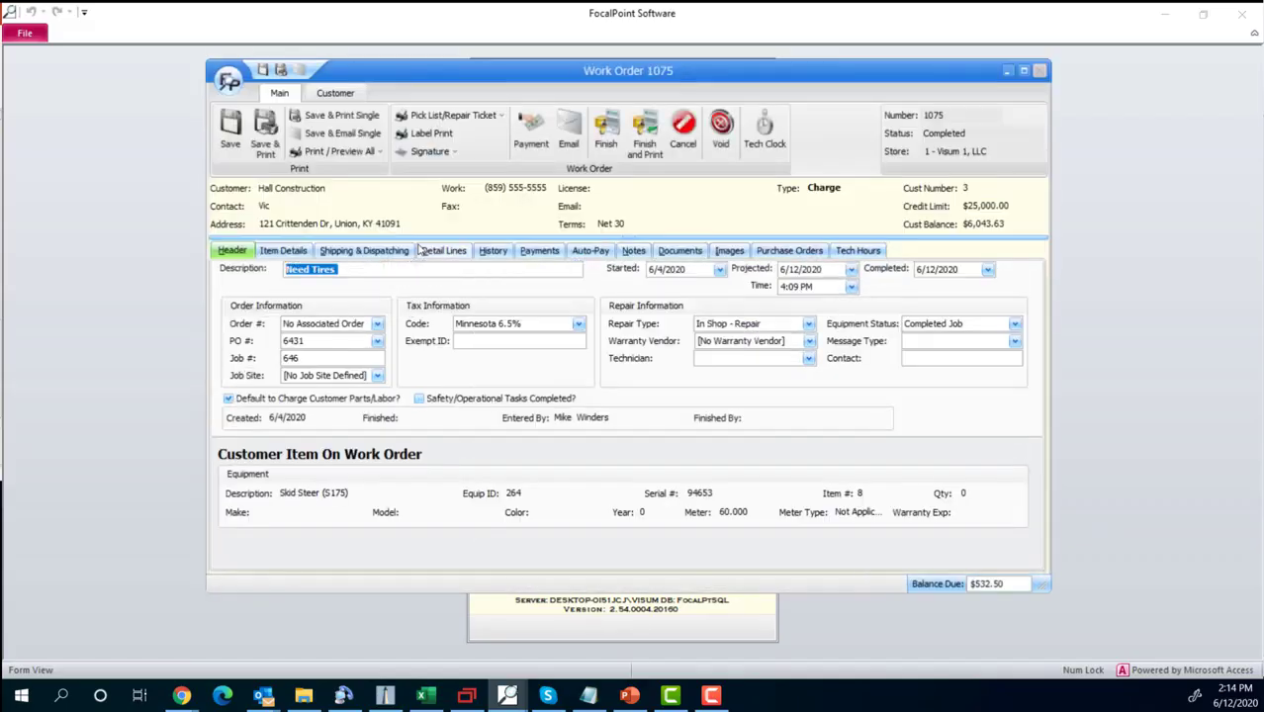
pyautogui.click(606, 127)
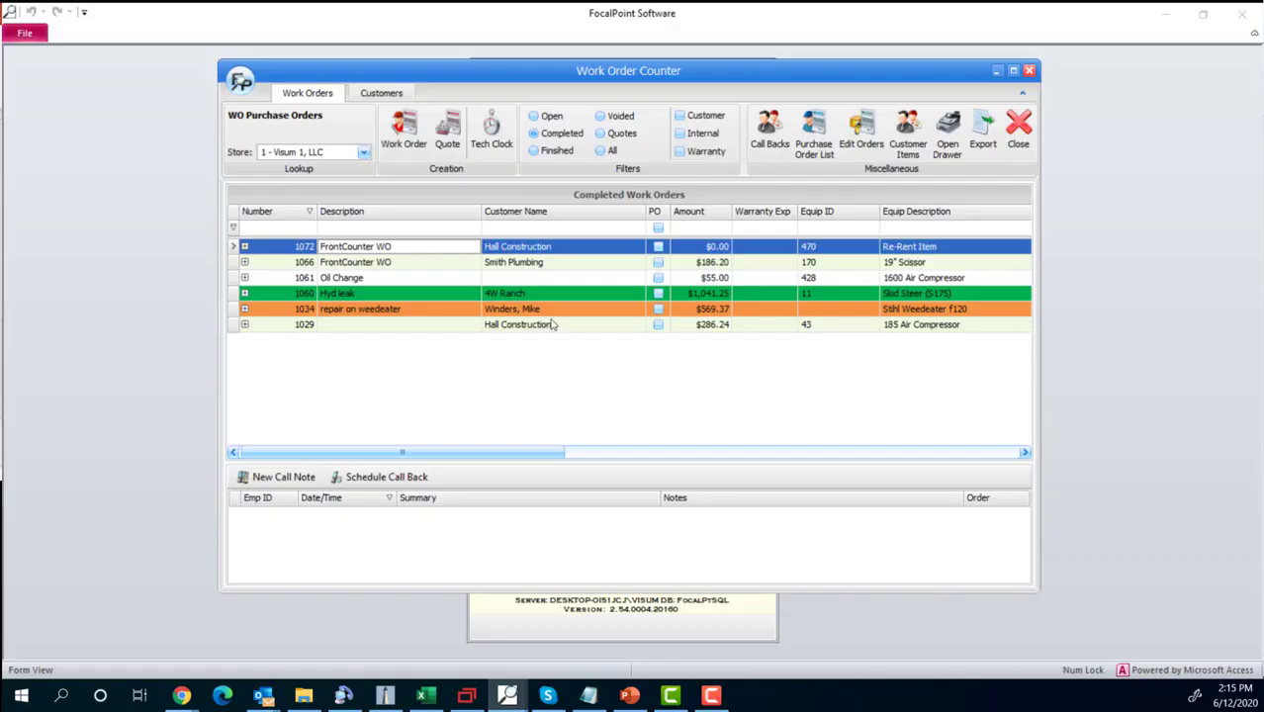
# Open the completed FrontCounter WO order for Smith Plumbing and review its item details and detail lines.
pyautogui.doubleClick(399, 263)
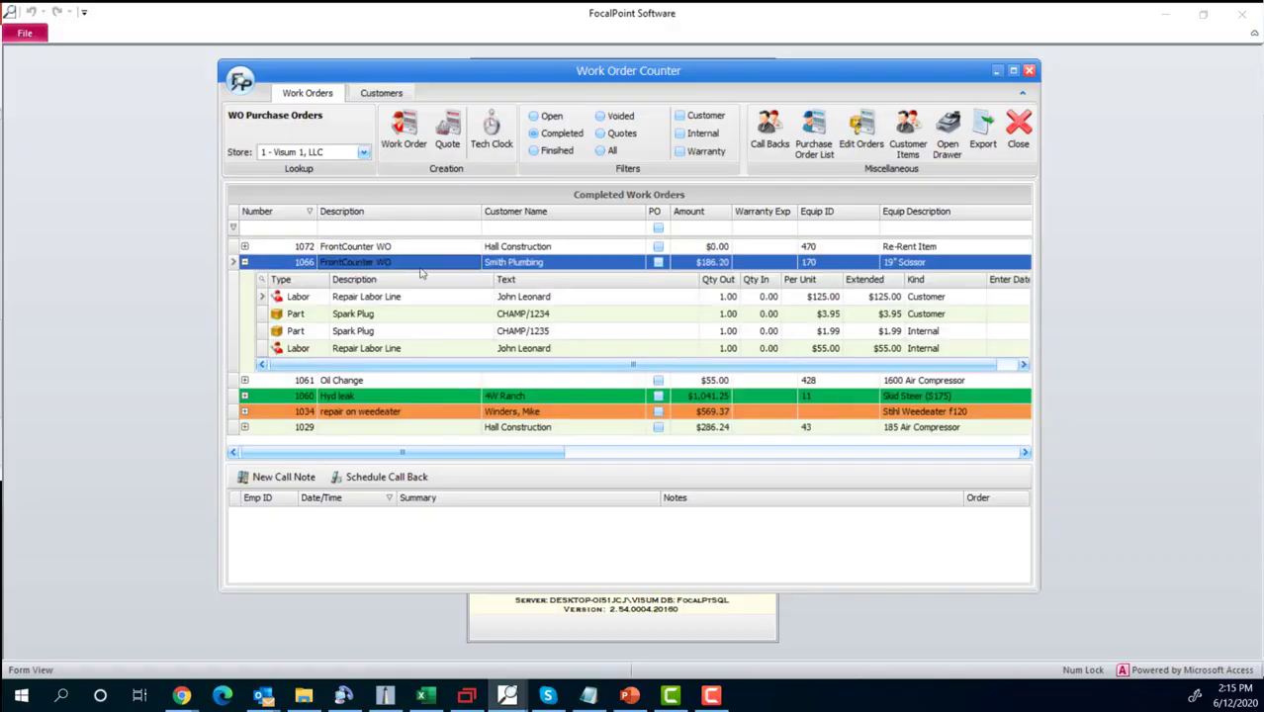
pyautogui.doubleClick(536, 348)
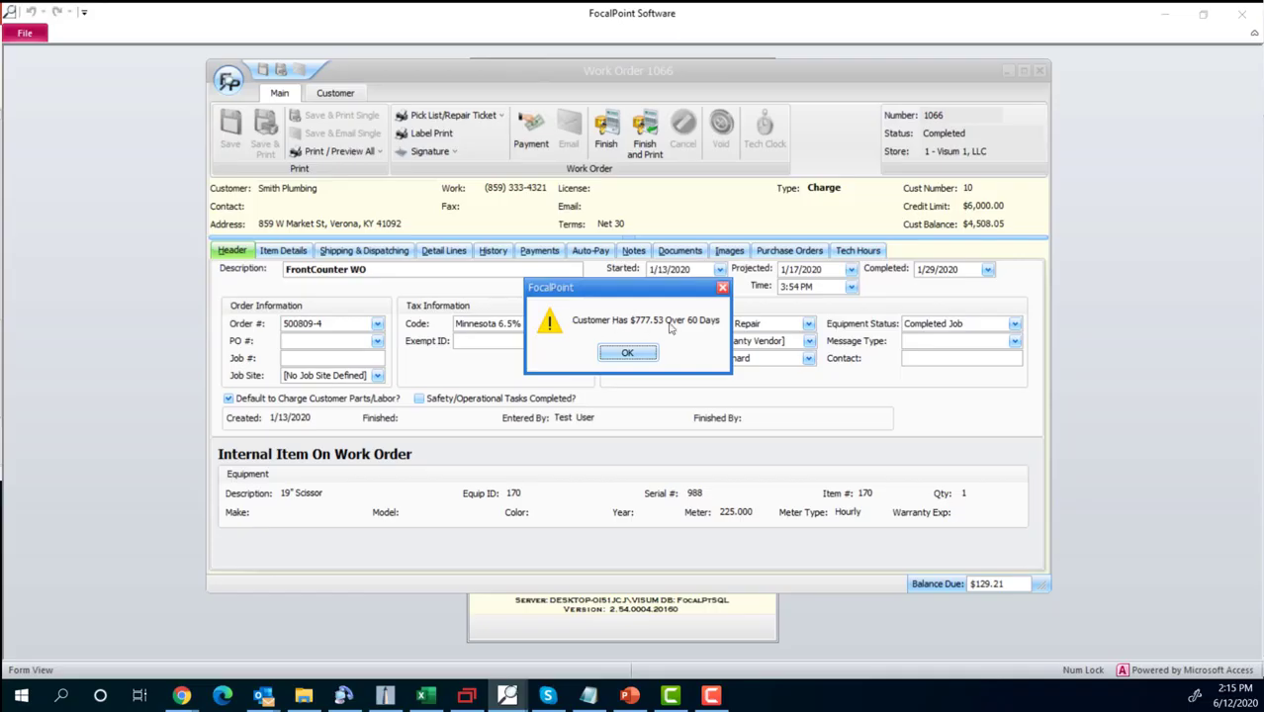
pyautogui.click(628, 353)
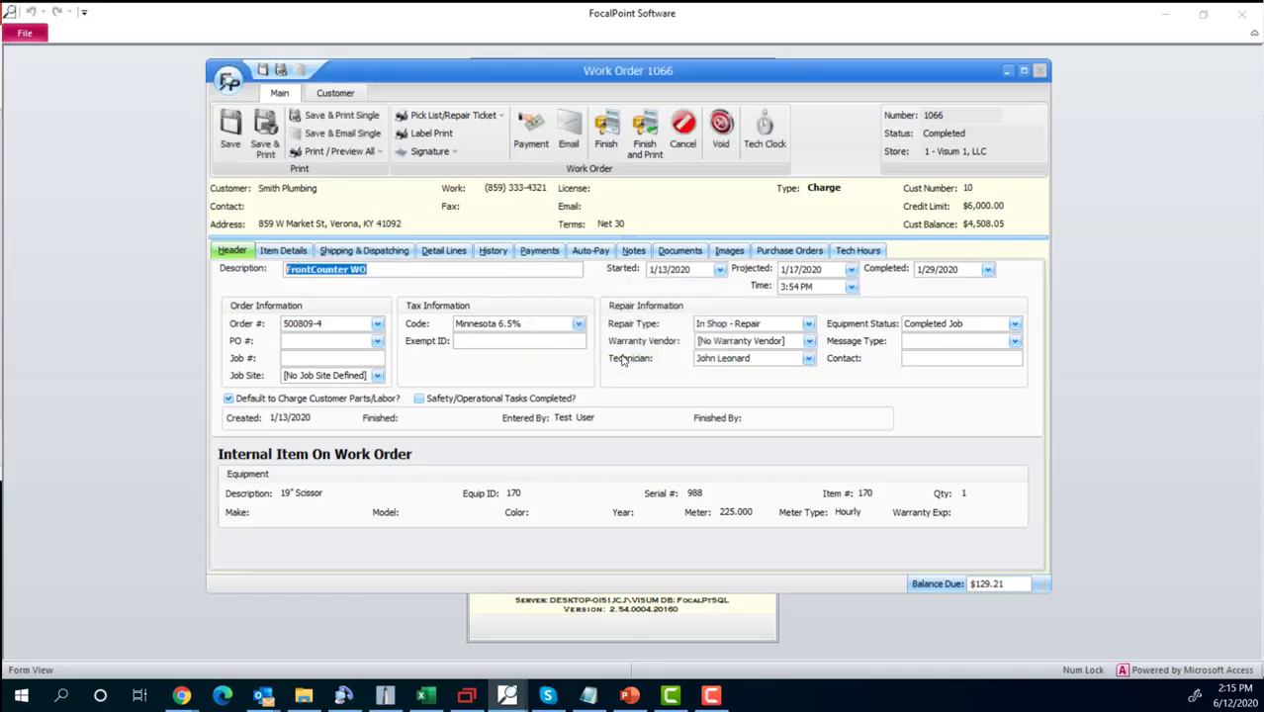
pyautogui.click(305, 253)
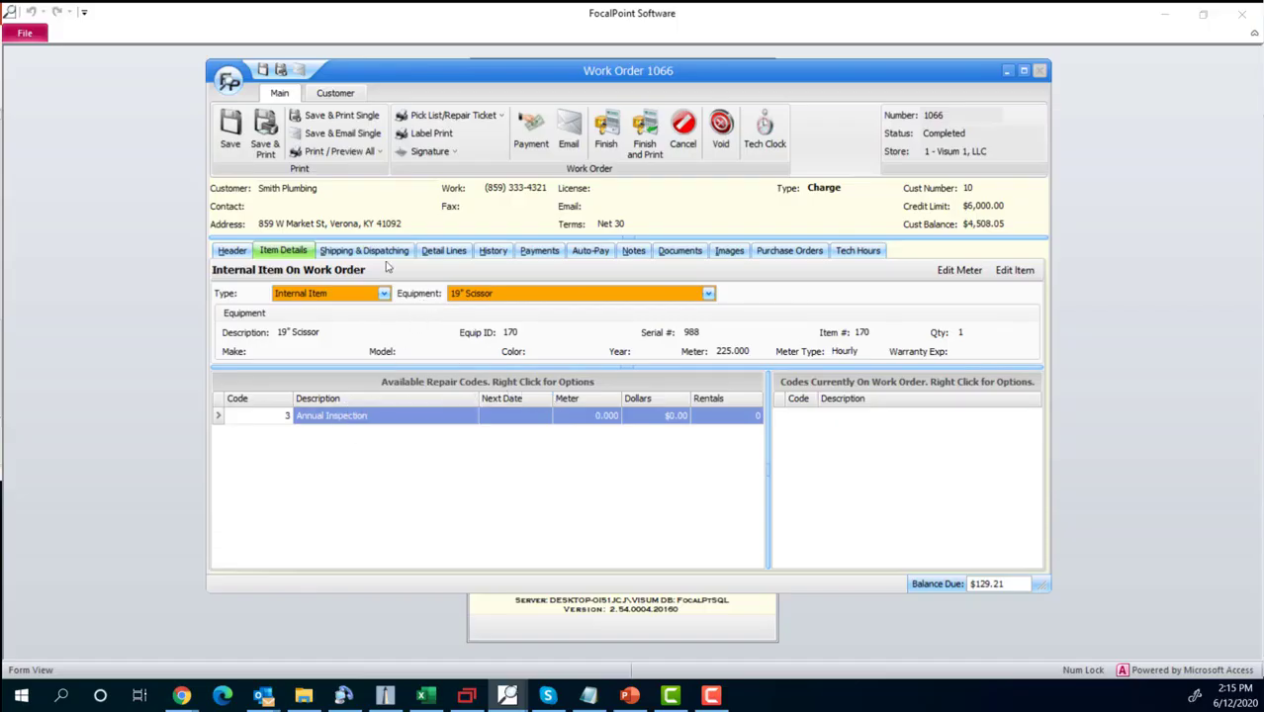
pyautogui.click(447, 254)
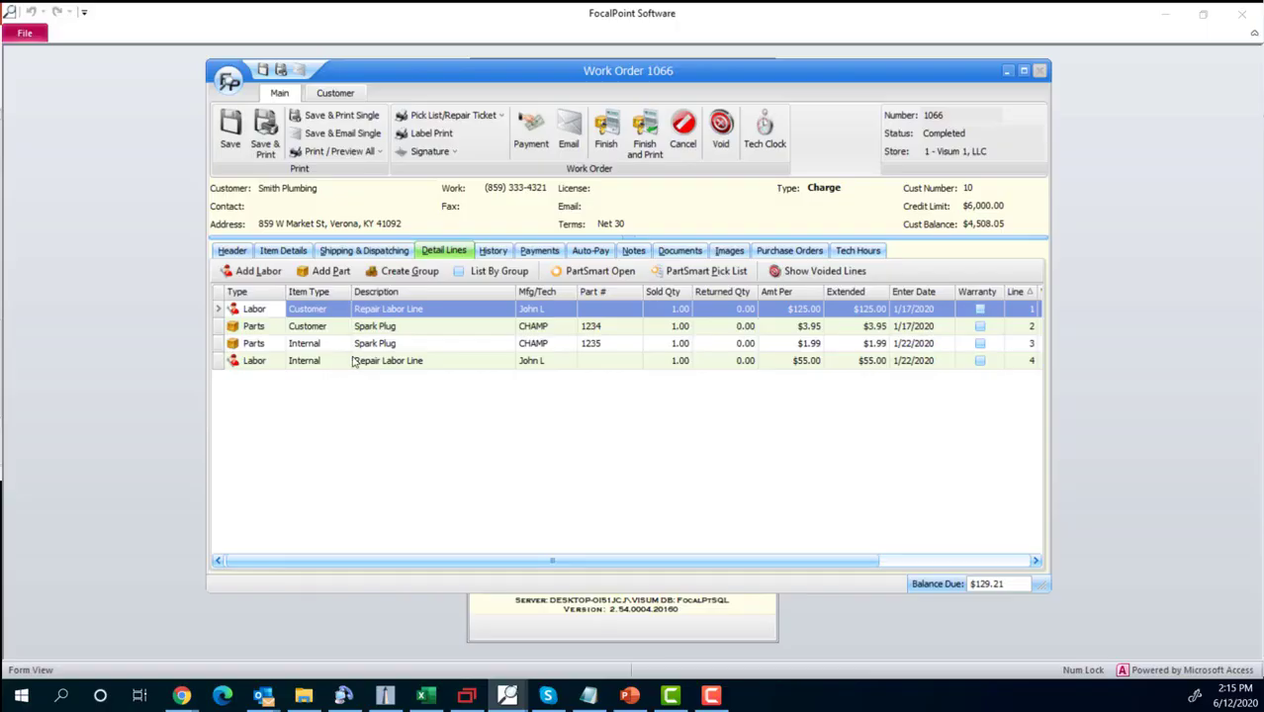
# Examine the Smith Plumbing order's print notes, internal notes, images and attached documents.
pyautogui.click(633, 253)
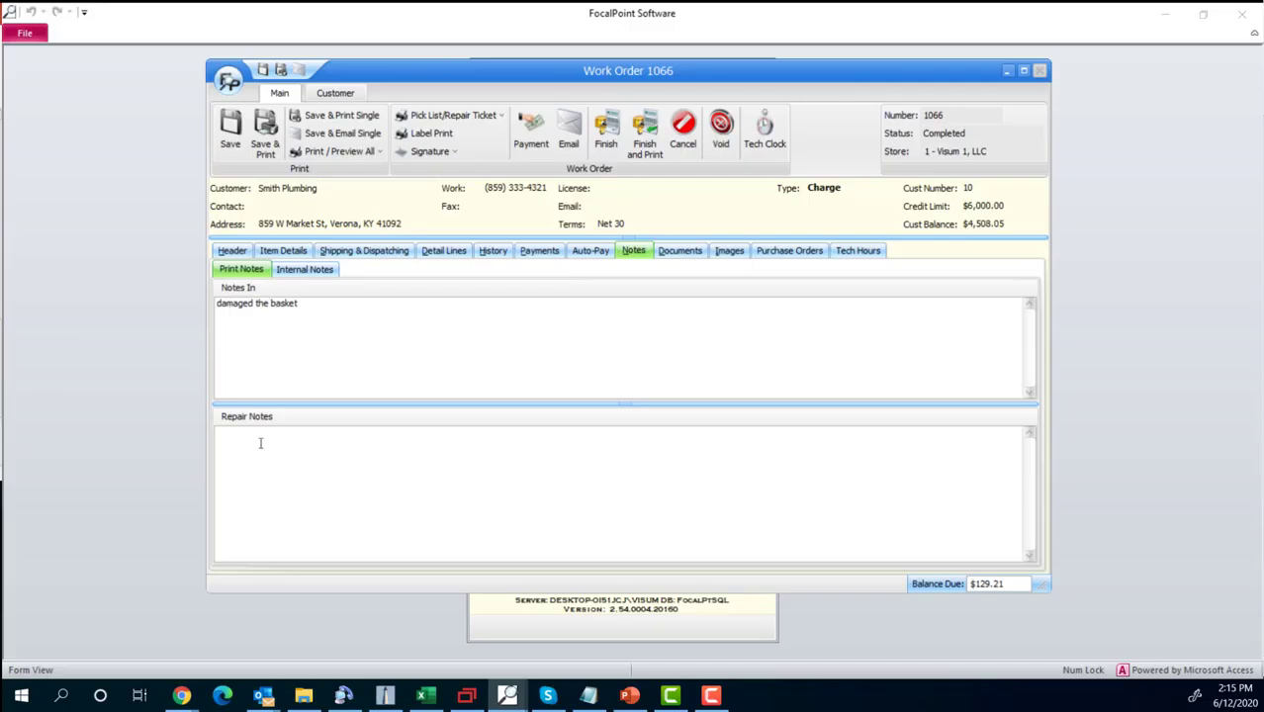
pyautogui.click(296, 272)
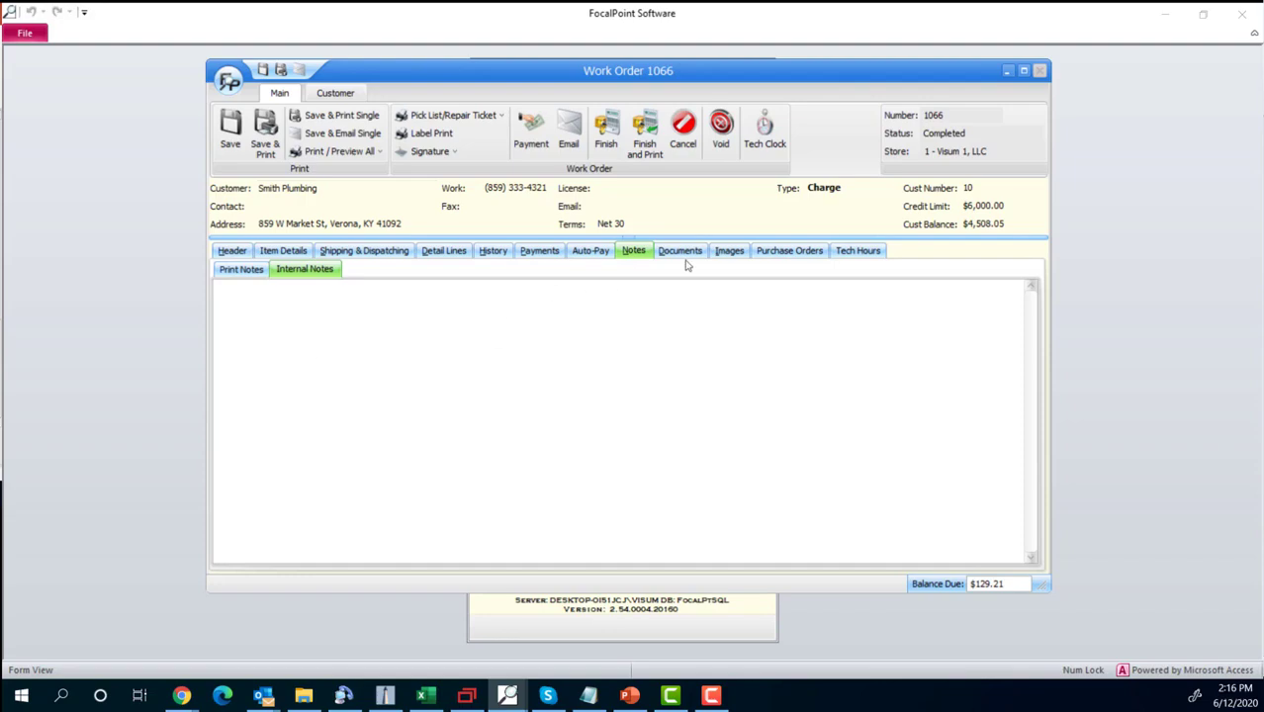
pyautogui.click(731, 254)
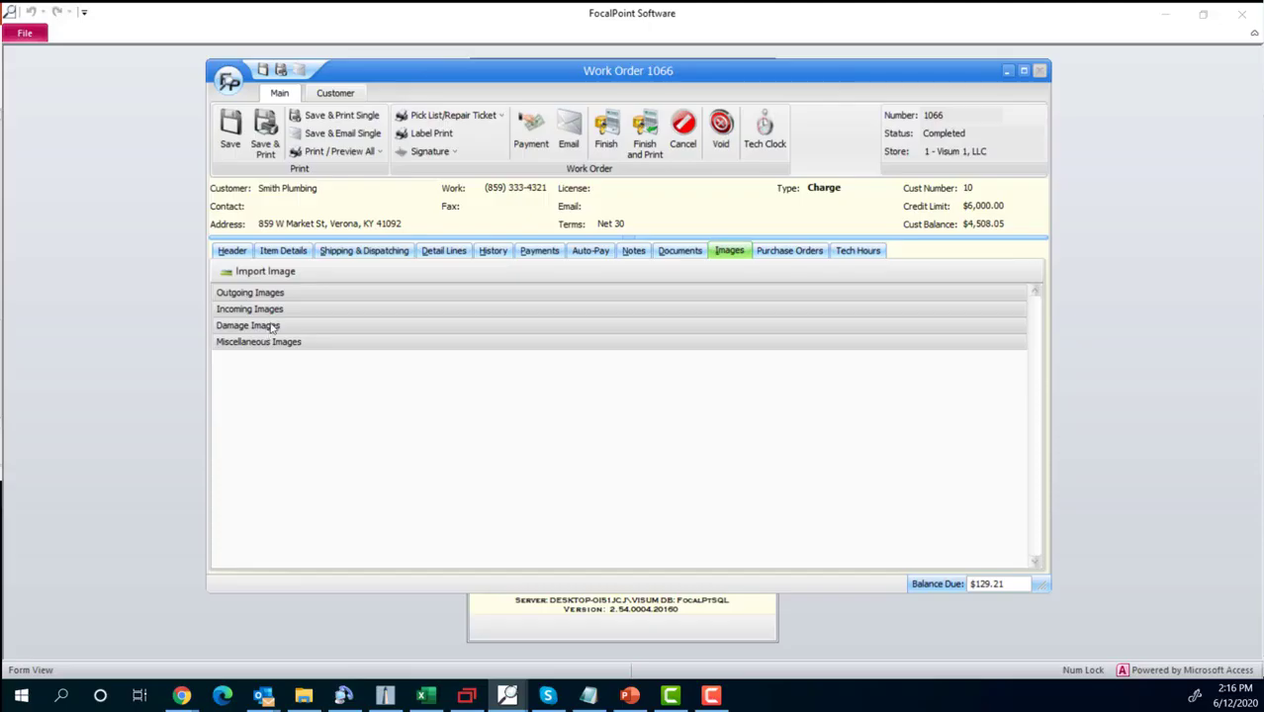
pyautogui.click(670, 254)
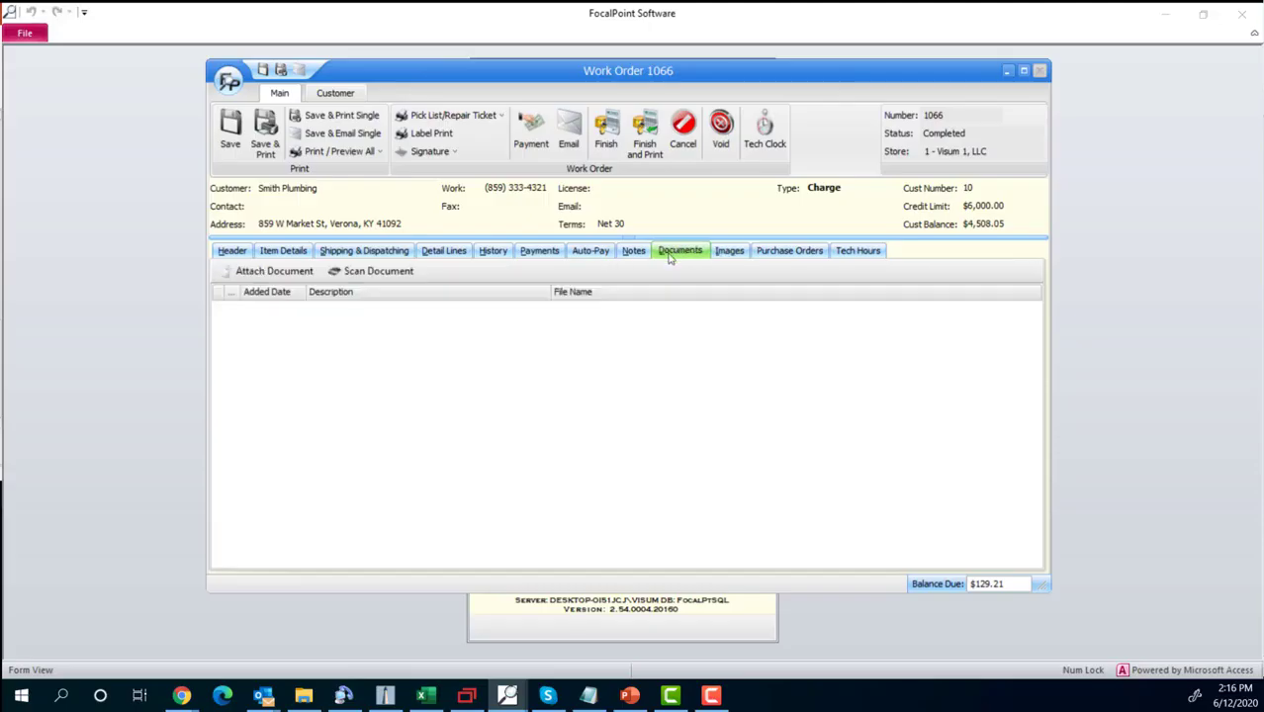
# View the purchase order options for the customer-billed Spark Plug line without adding it to an order.
pyautogui.click(443, 253)
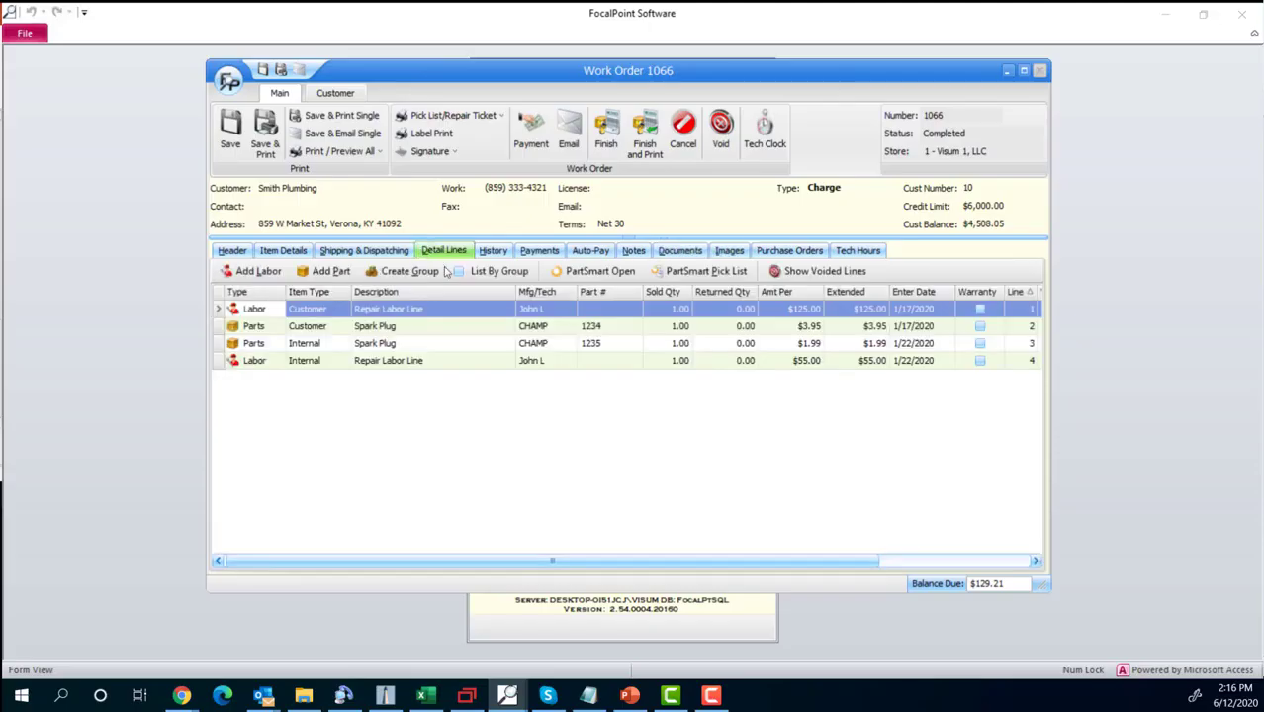
pyautogui.rightClick(402, 327)
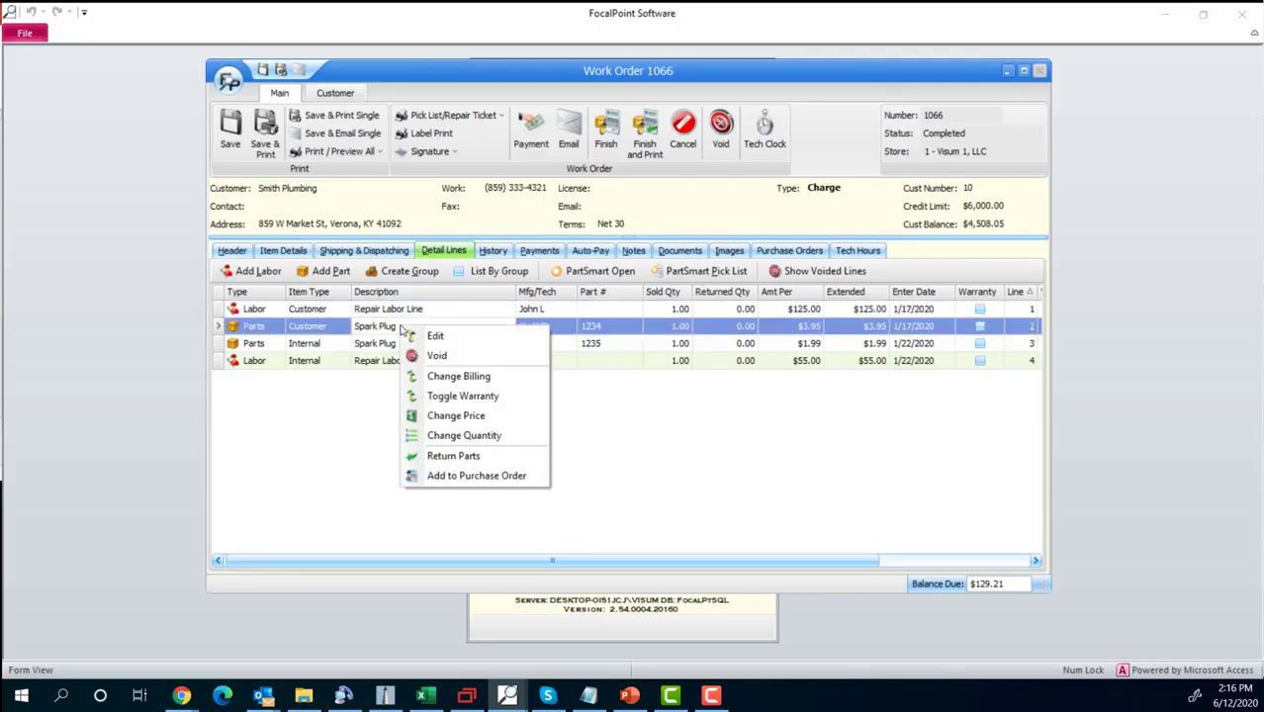
pyautogui.click(479, 476)
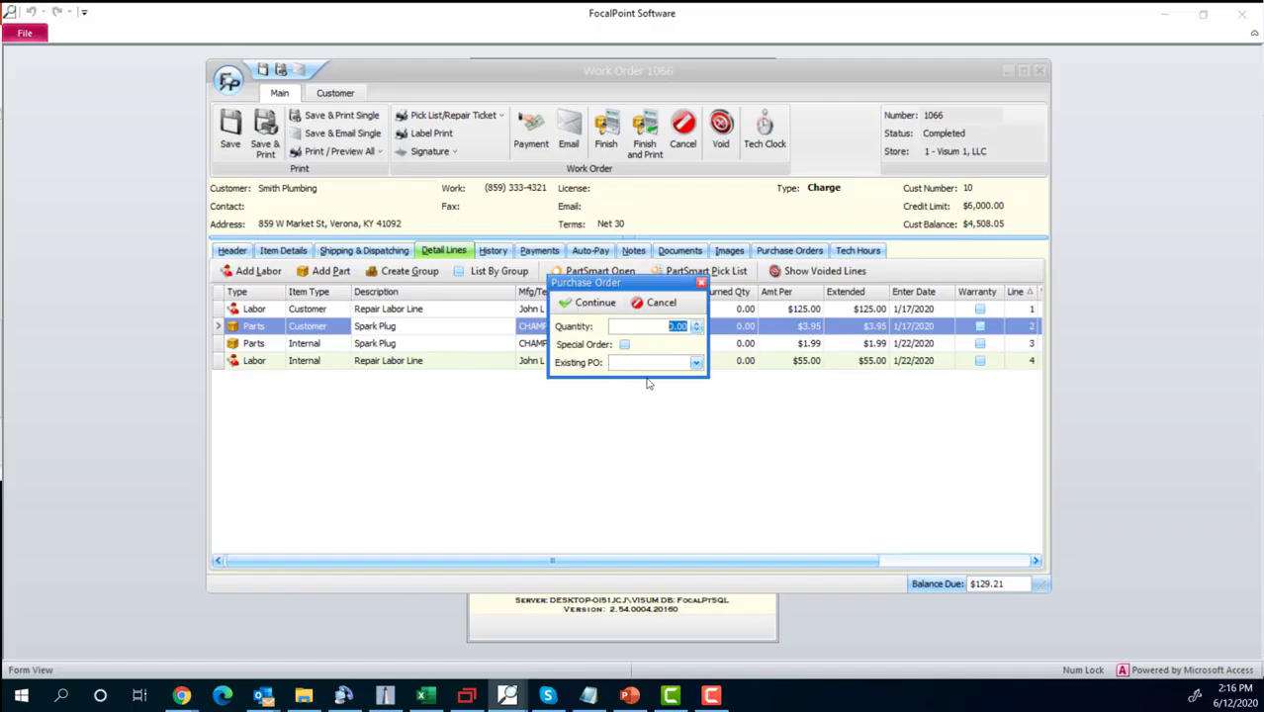
pyautogui.click(658, 304)
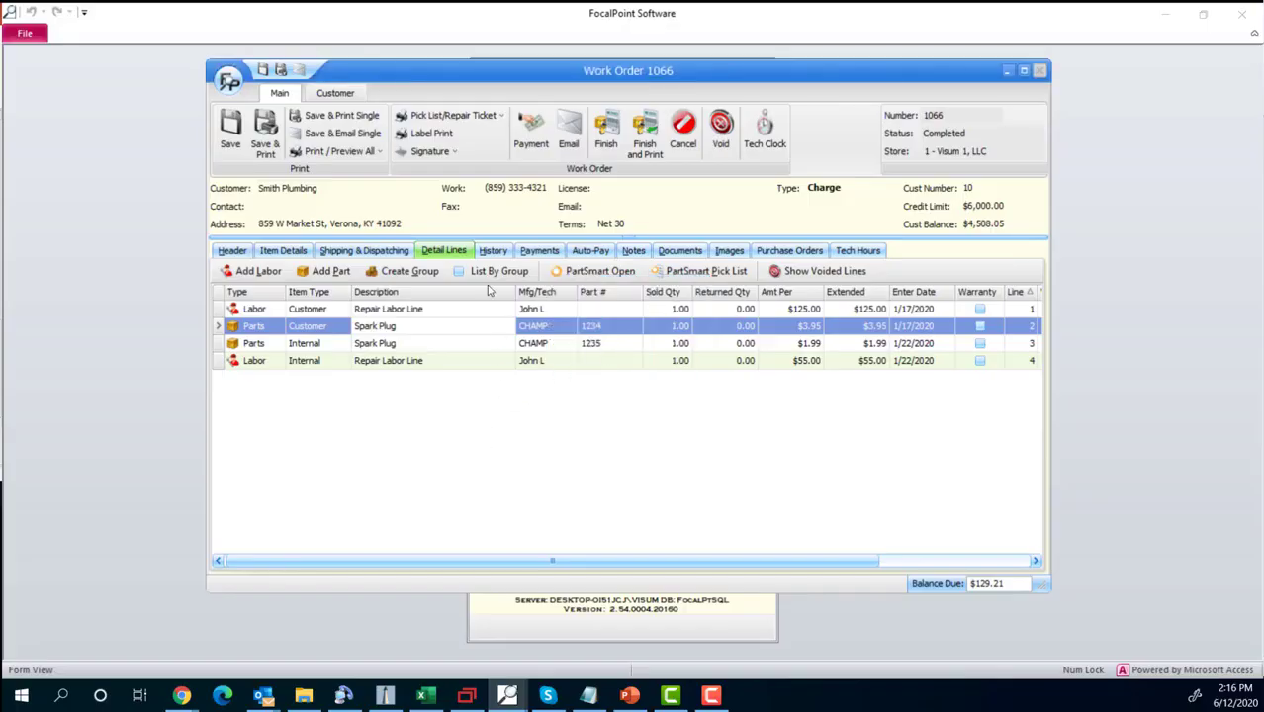
# Save the Smith Plumbing work order and collapse its detail rows in the completed list.
pyautogui.click(231, 127)
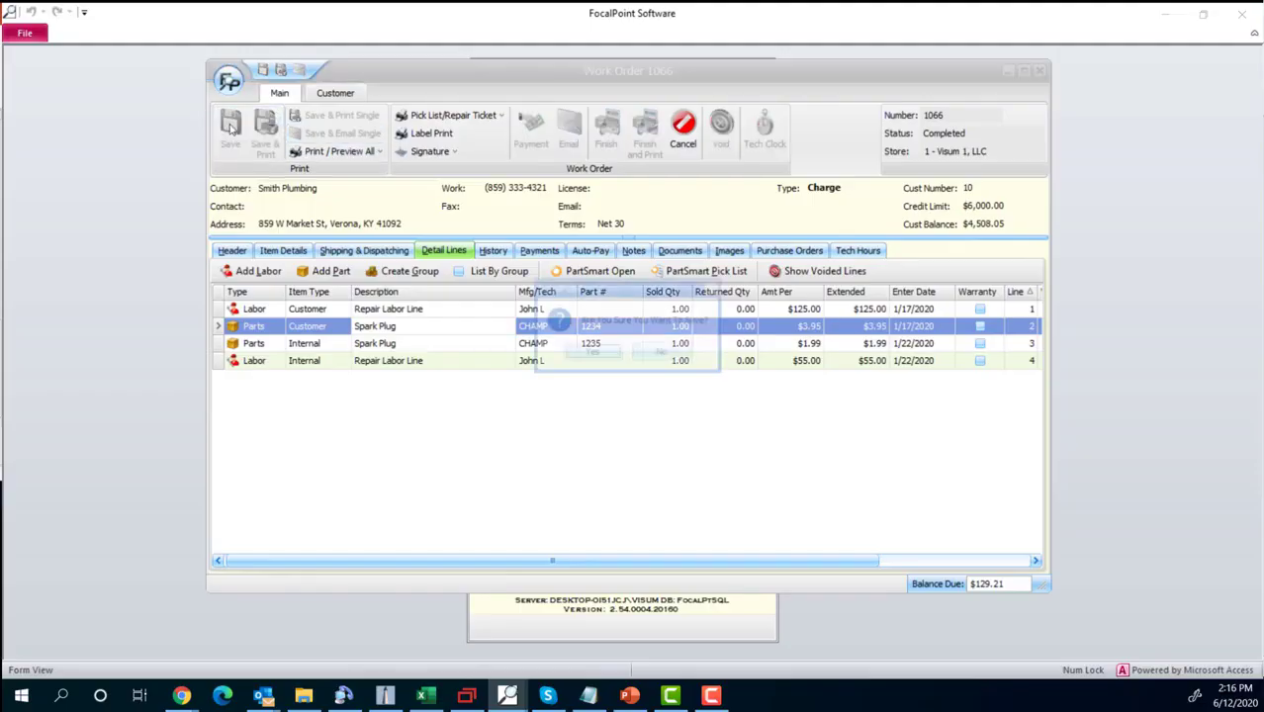
pyautogui.click(592, 354)
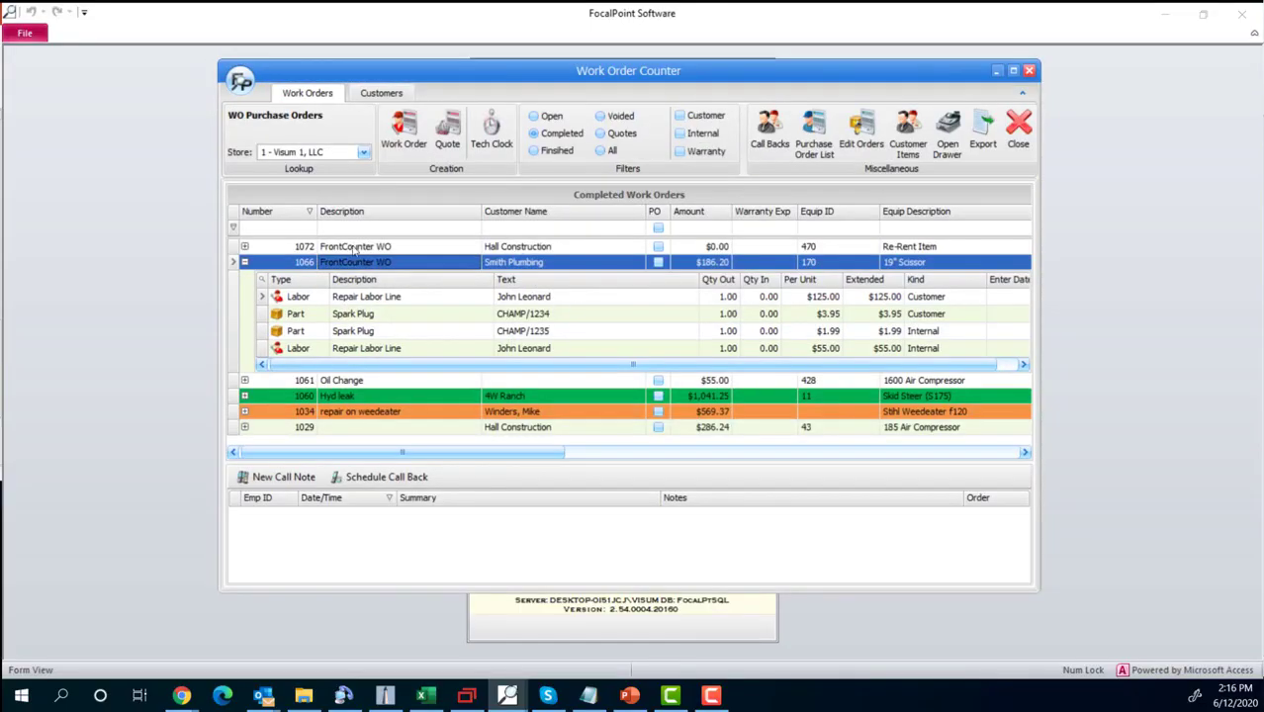
pyautogui.click(246, 263)
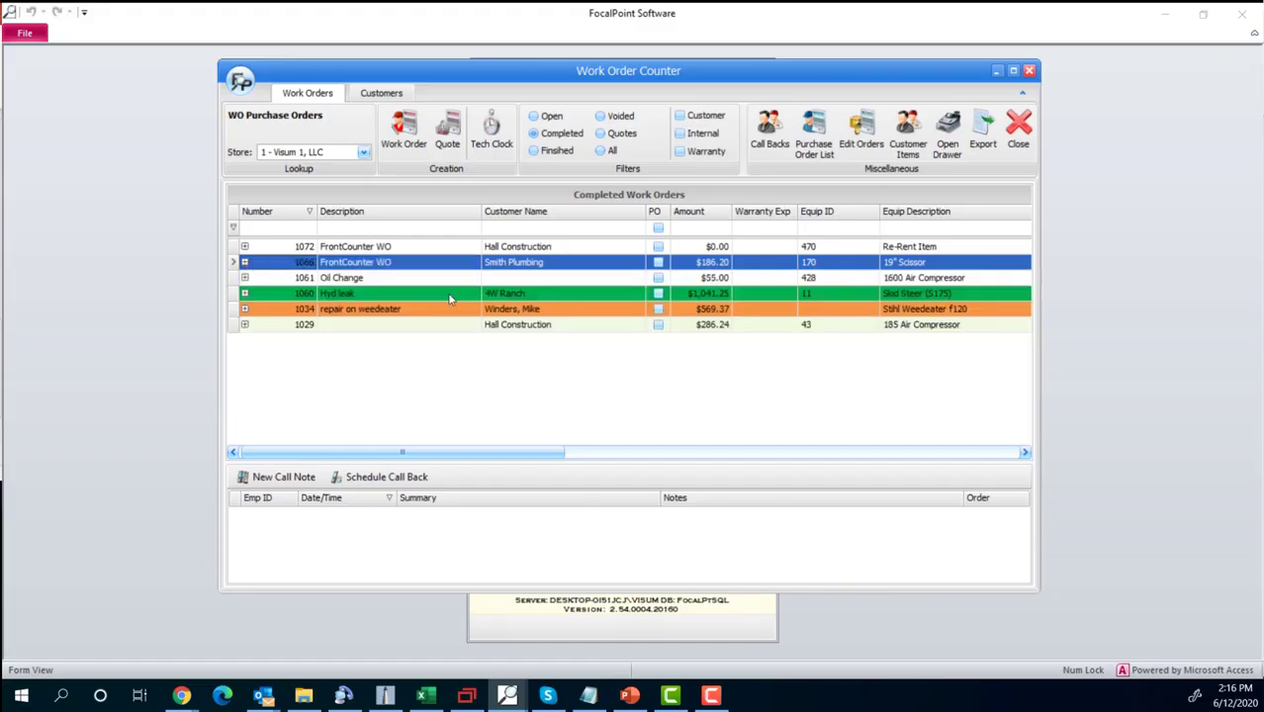
# List the open work orders and stop the technician's running Tech Clock session on the Light Tower order, adjusting its hours to 8.
pyautogui.click(536, 117)
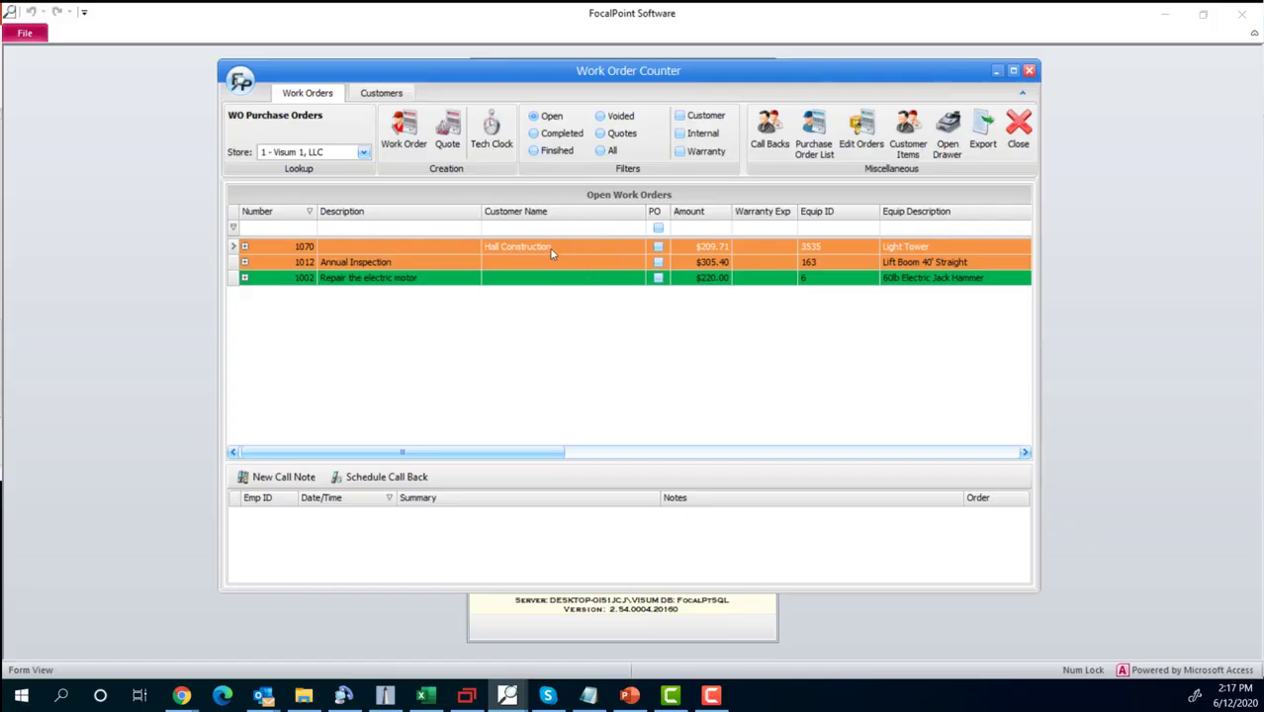
pyautogui.click(490, 128)
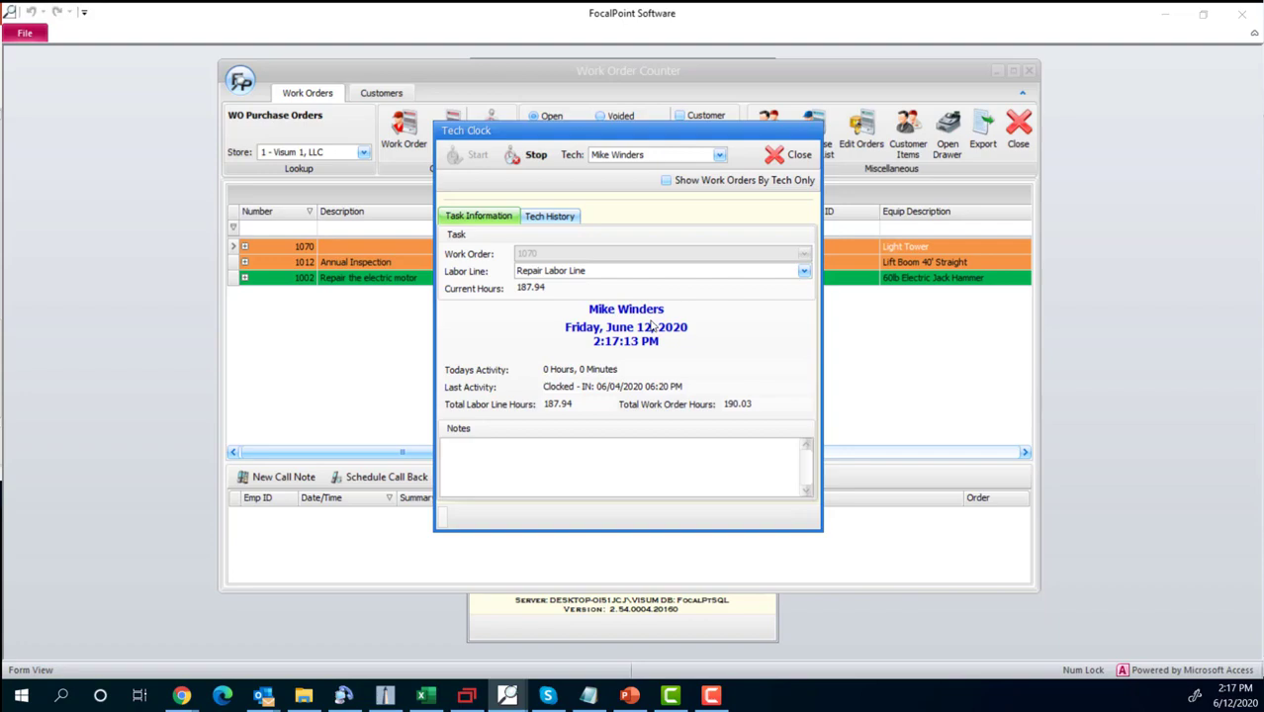
pyautogui.click(535, 155)
pyautogui.click(596, 356)
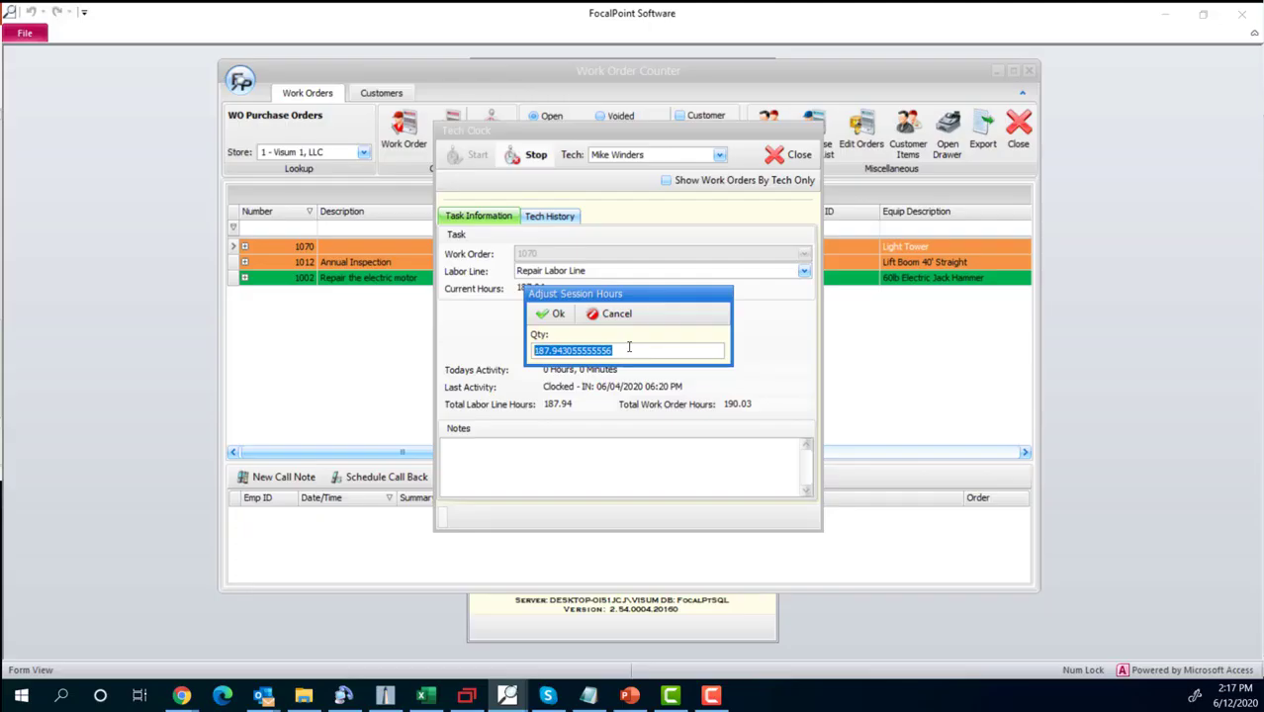
pyautogui.write('8')
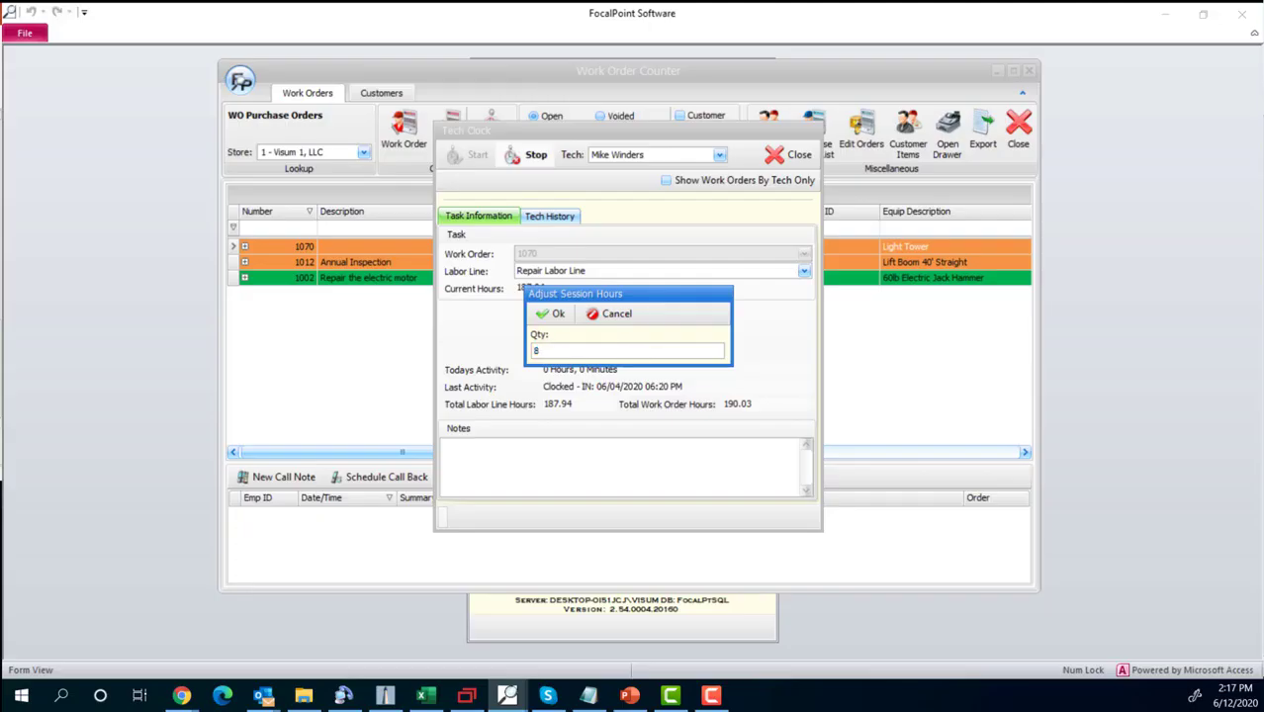
pyautogui.click(554, 314)
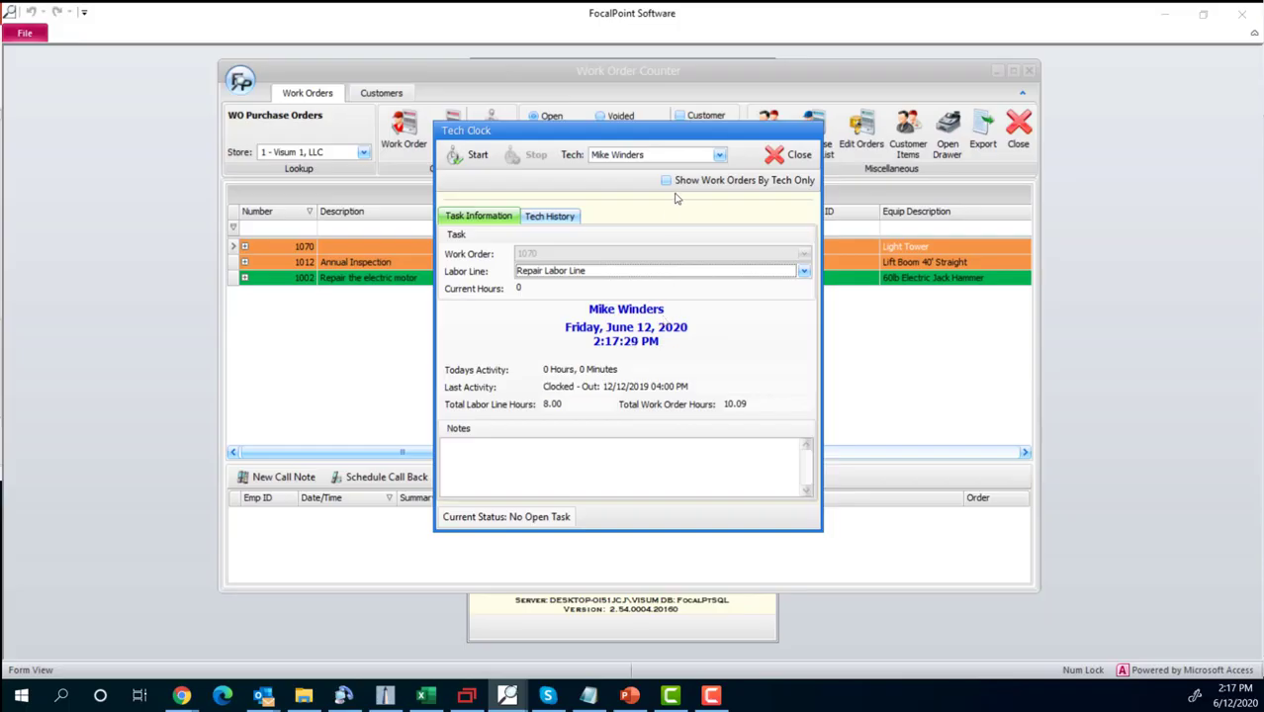
pyautogui.click(781, 155)
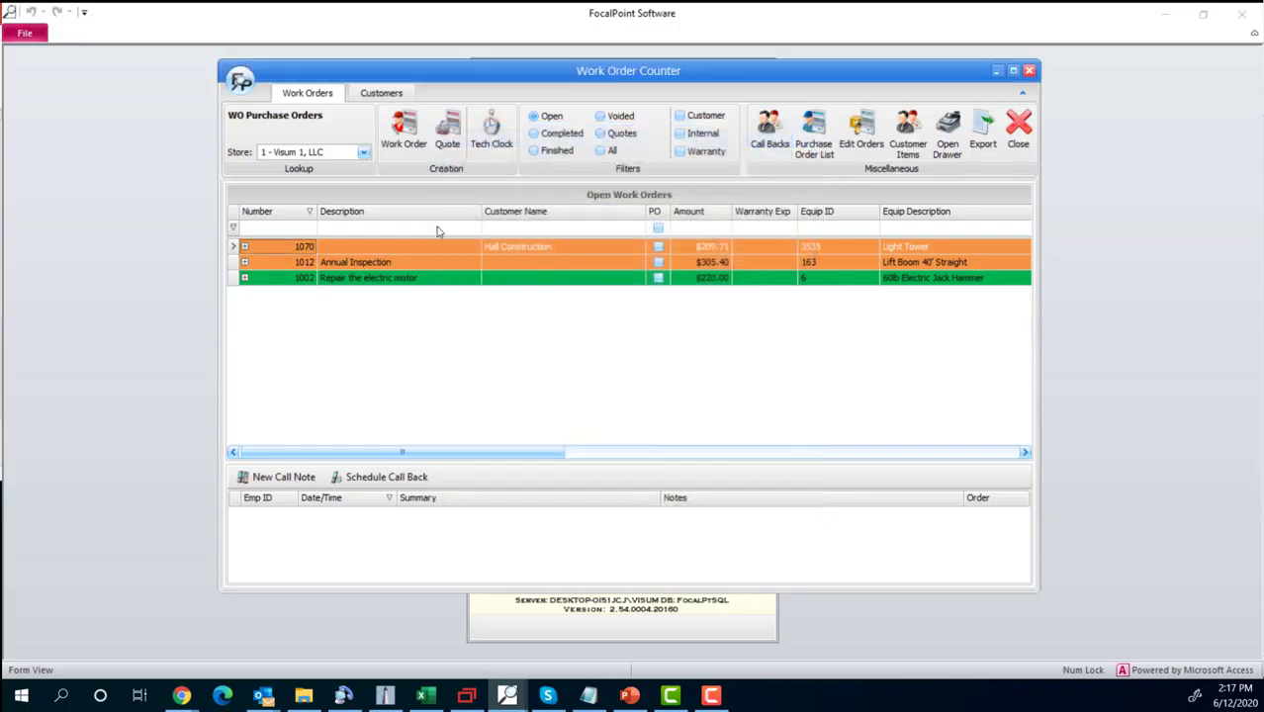
# View the Tech Clock session for the Repair Labor Line of the Annual Inspection work order and close the clock.
pyautogui.click(501, 136)
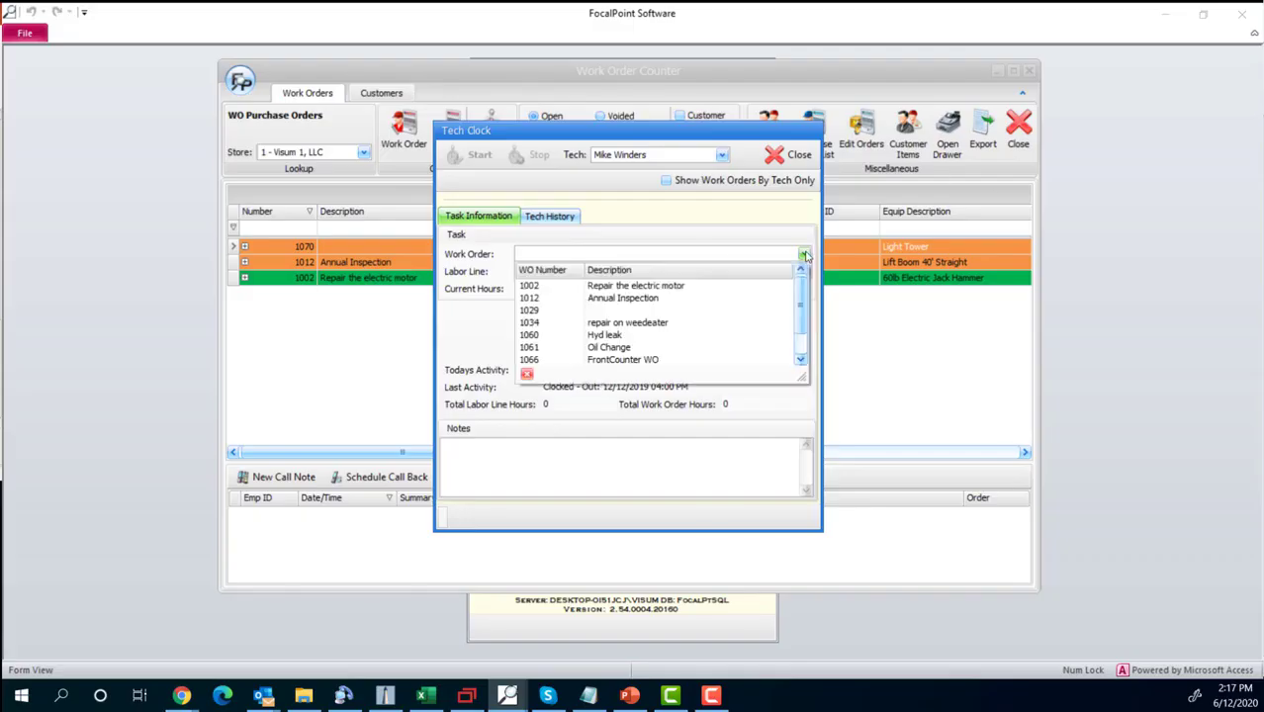
pyautogui.click(802, 254)
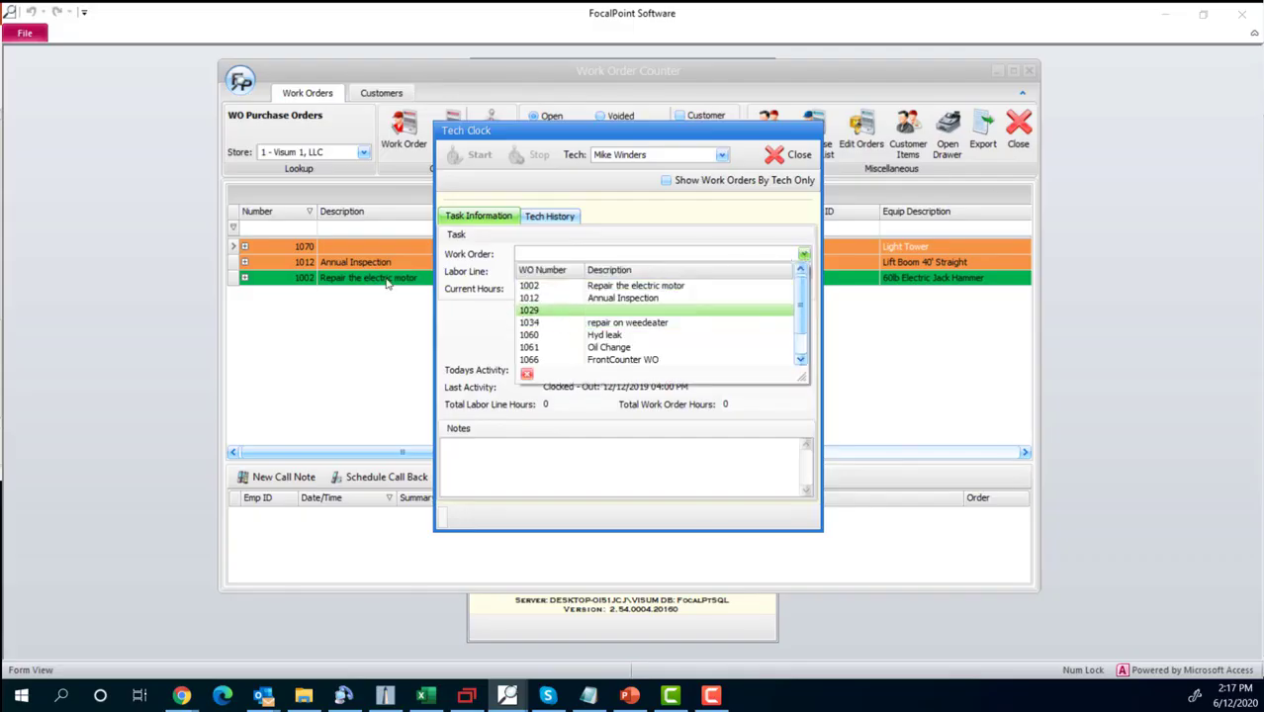
pyautogui.click(558, 299)
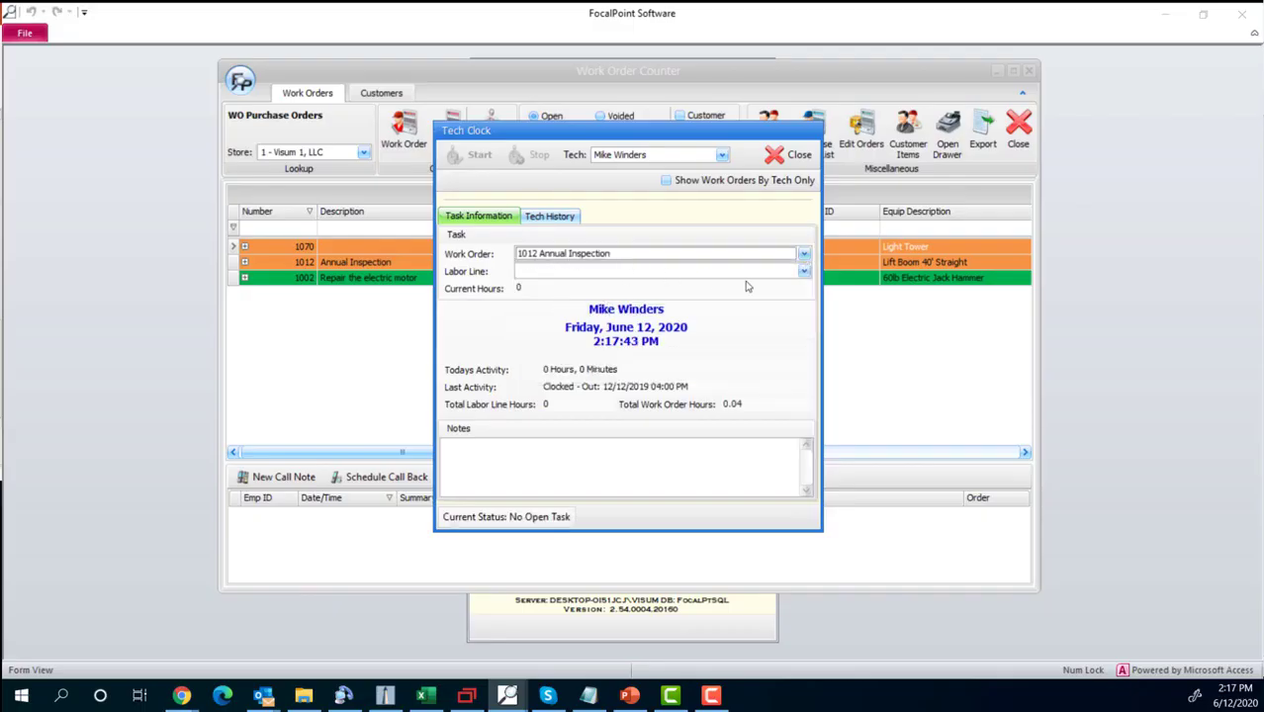
pyautogui.click(804, 273)
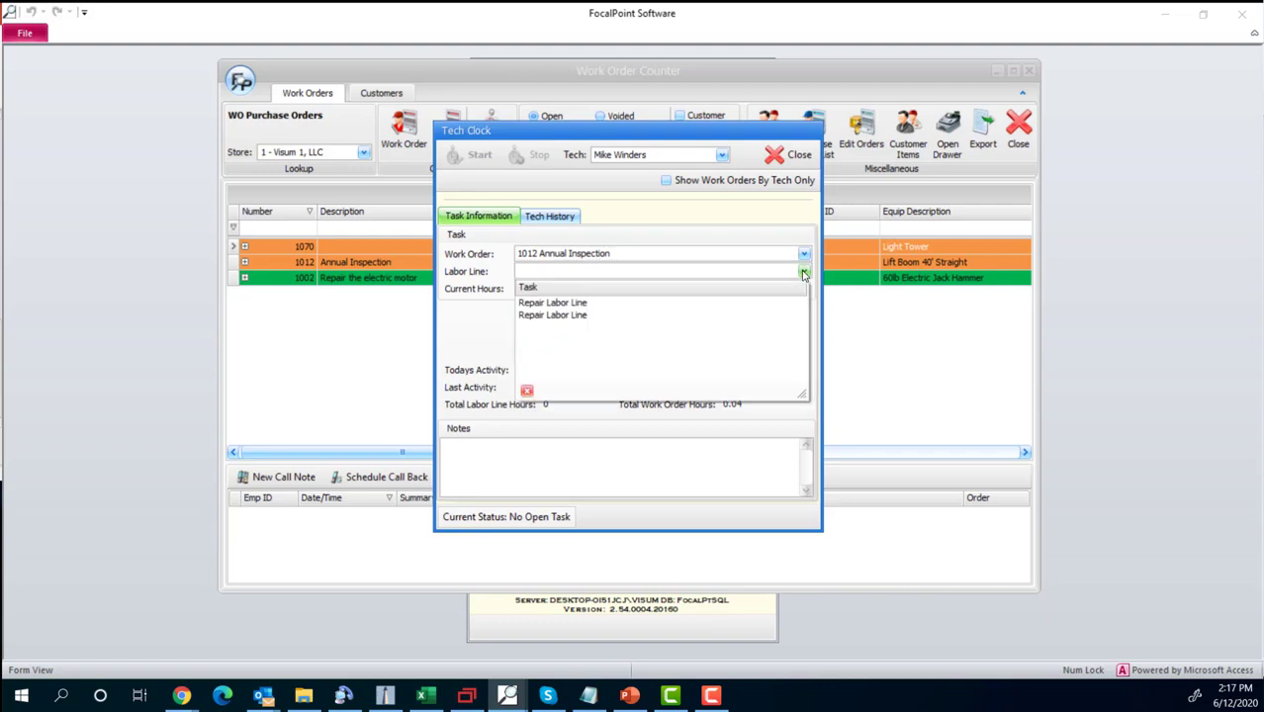
pyautogui.click(596, 310)
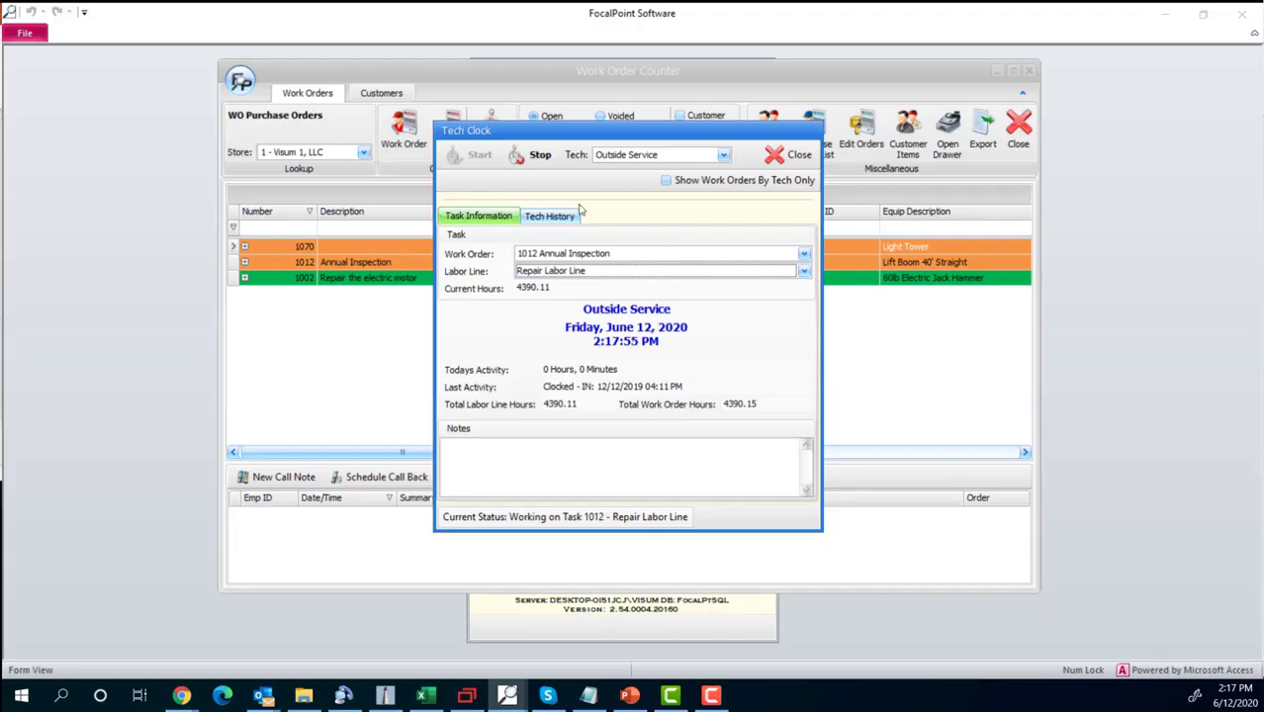
pyautogui.click(797, 156)
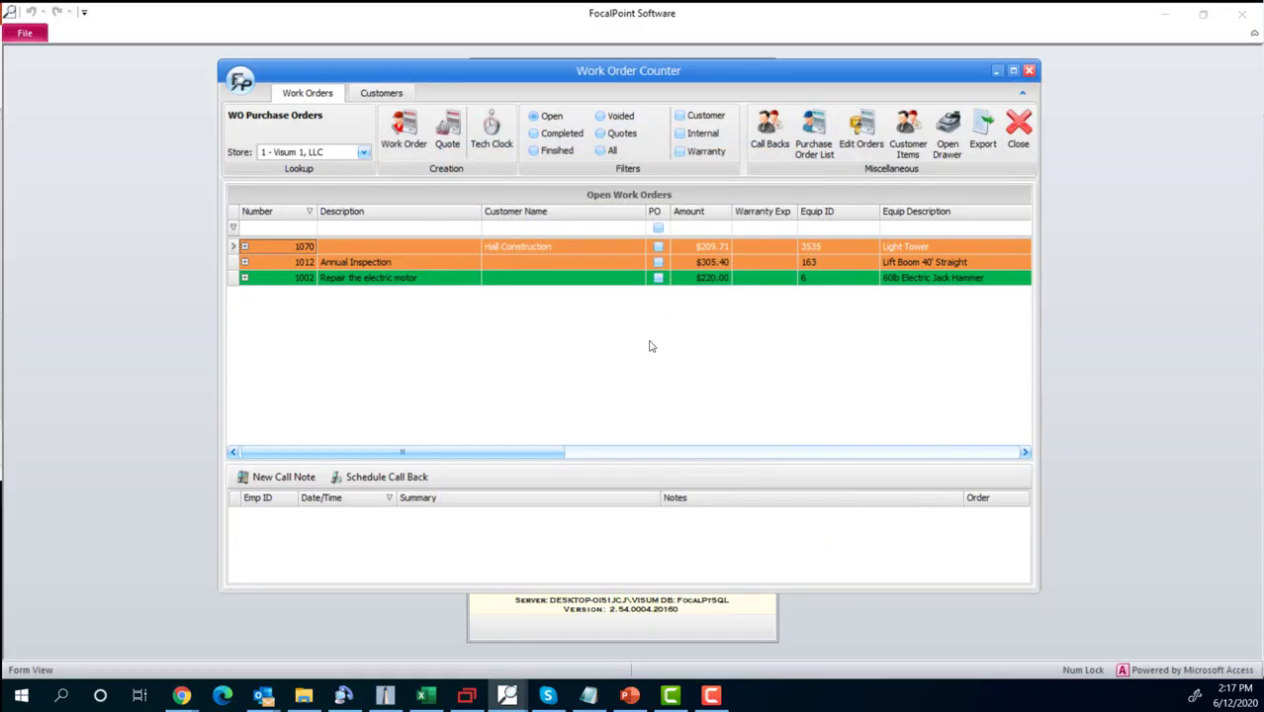
# Stop the running Tech Clock session on the Annual Inspection order's Repair Labor Line, adjusting its hours to 8.
pyautogui.click(493, 133)
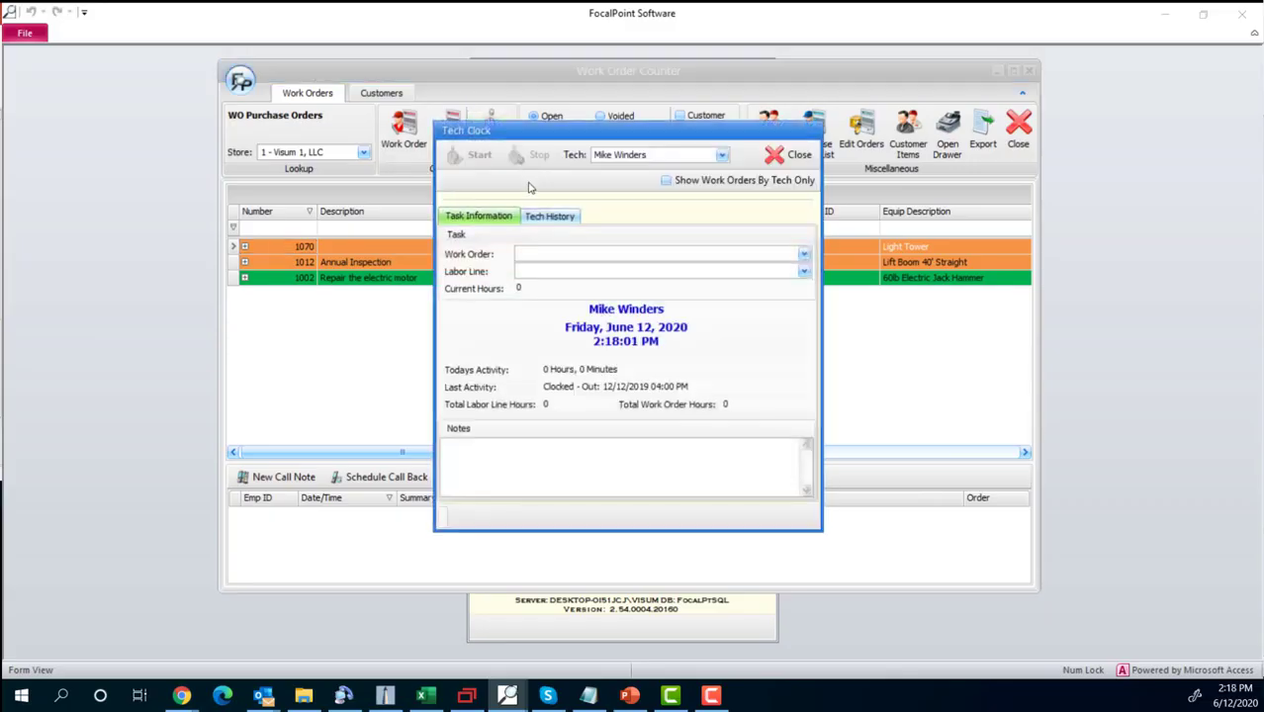
pyautogui.click(802, 255)
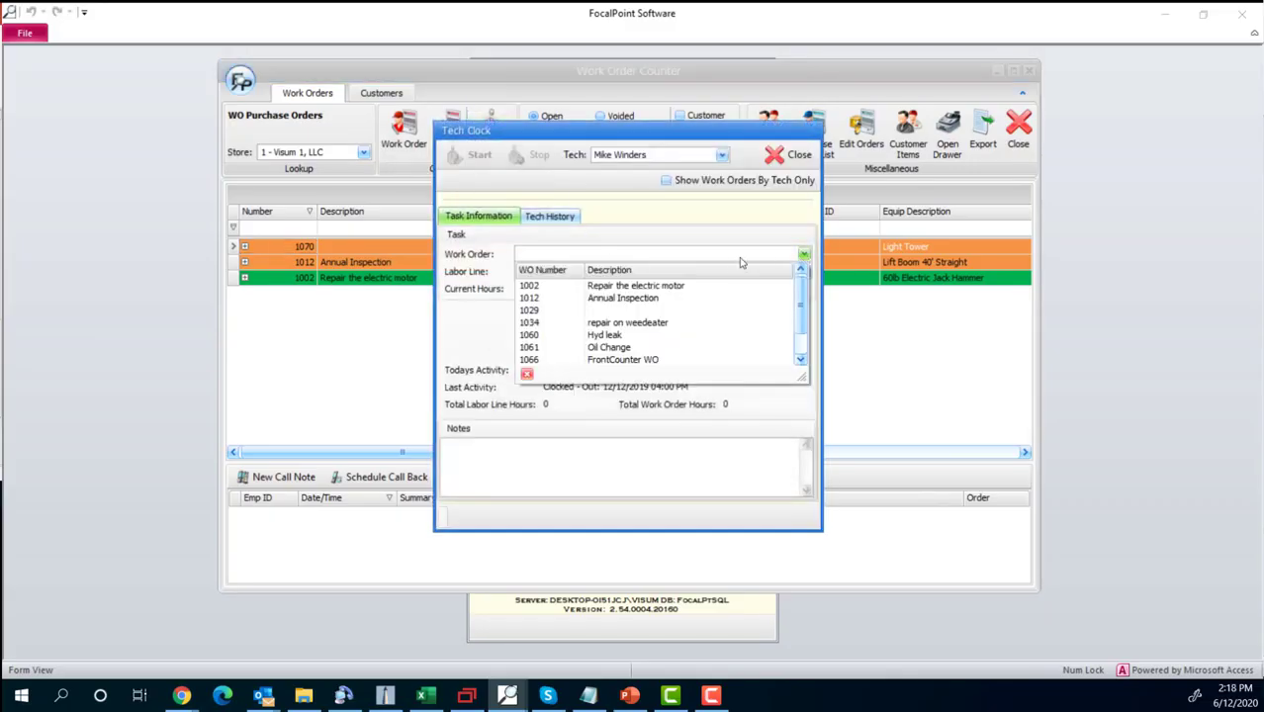
pyautogui.click(573, 297)
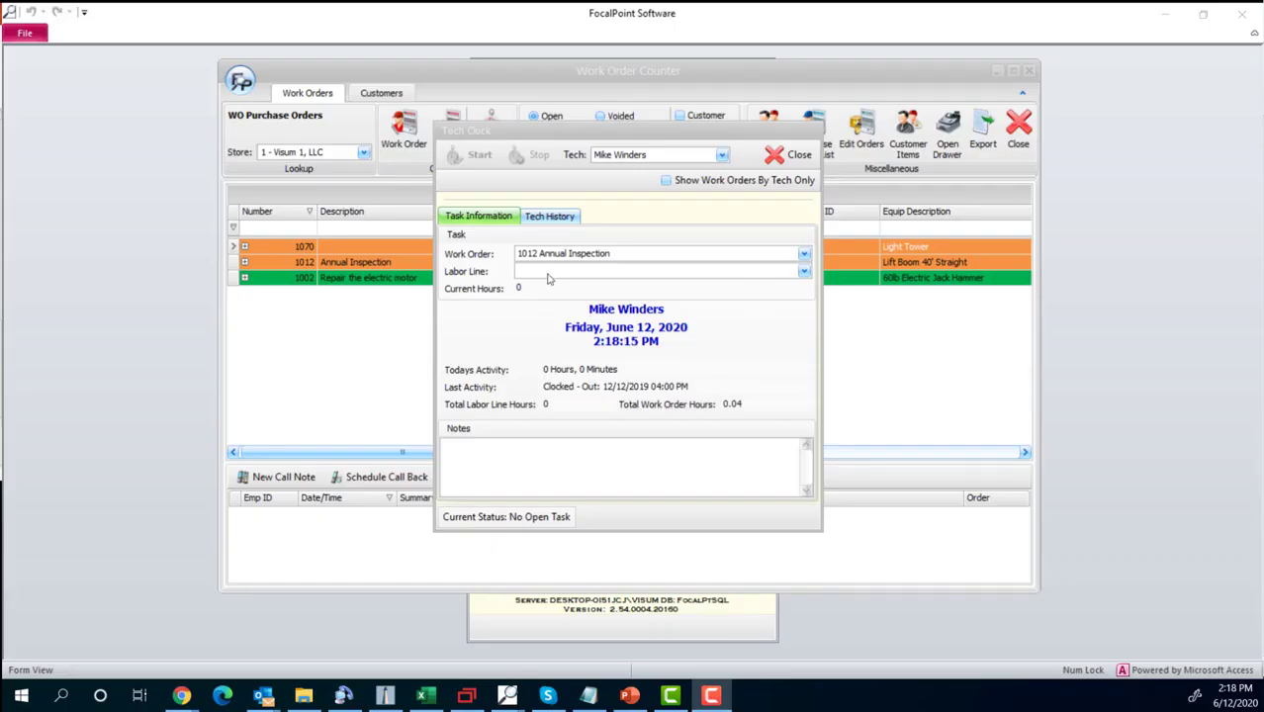
pyautogui.click(549, 277)
pyautogui.click(528, 300)
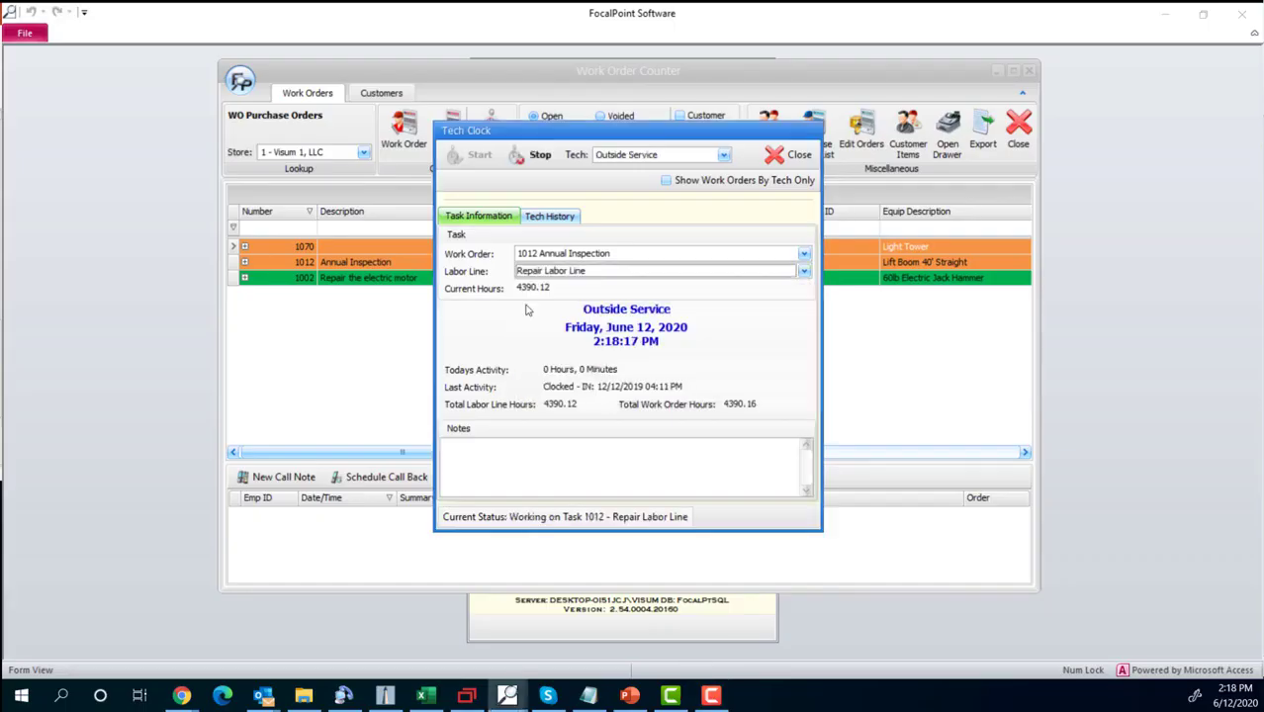
pyautogui.click(540, 157)
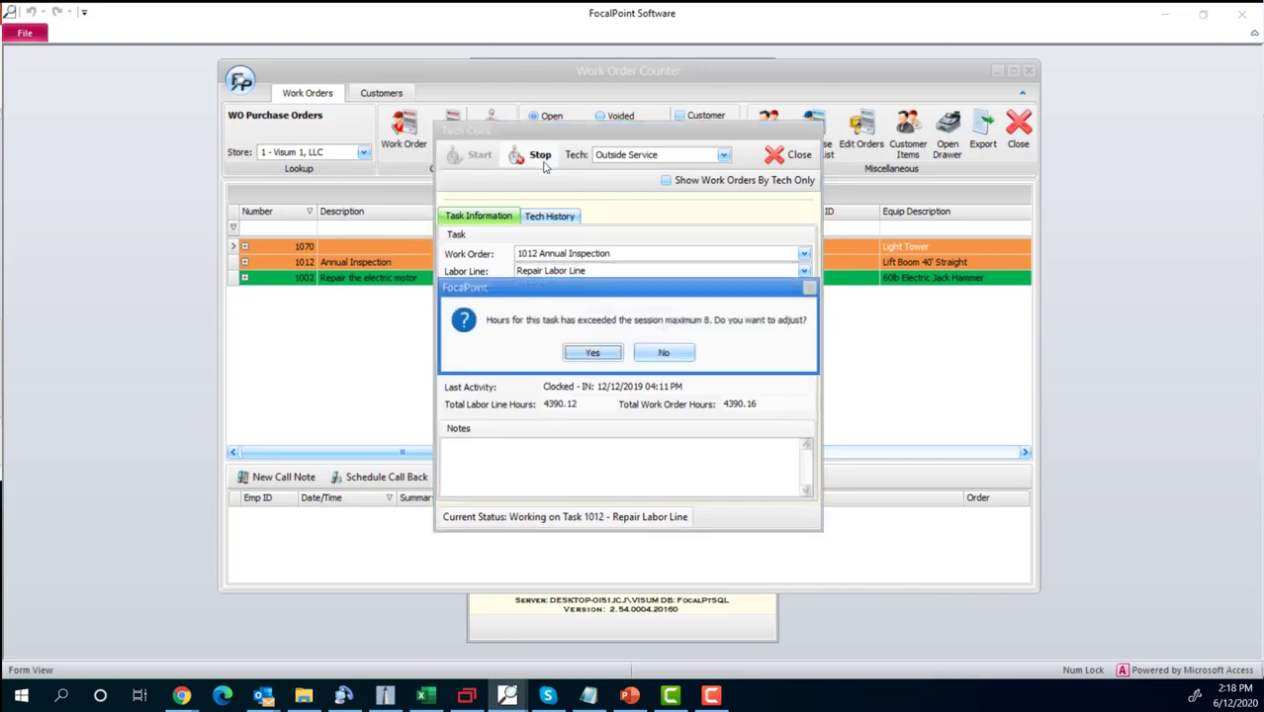
pyautogui.click(592, 353)
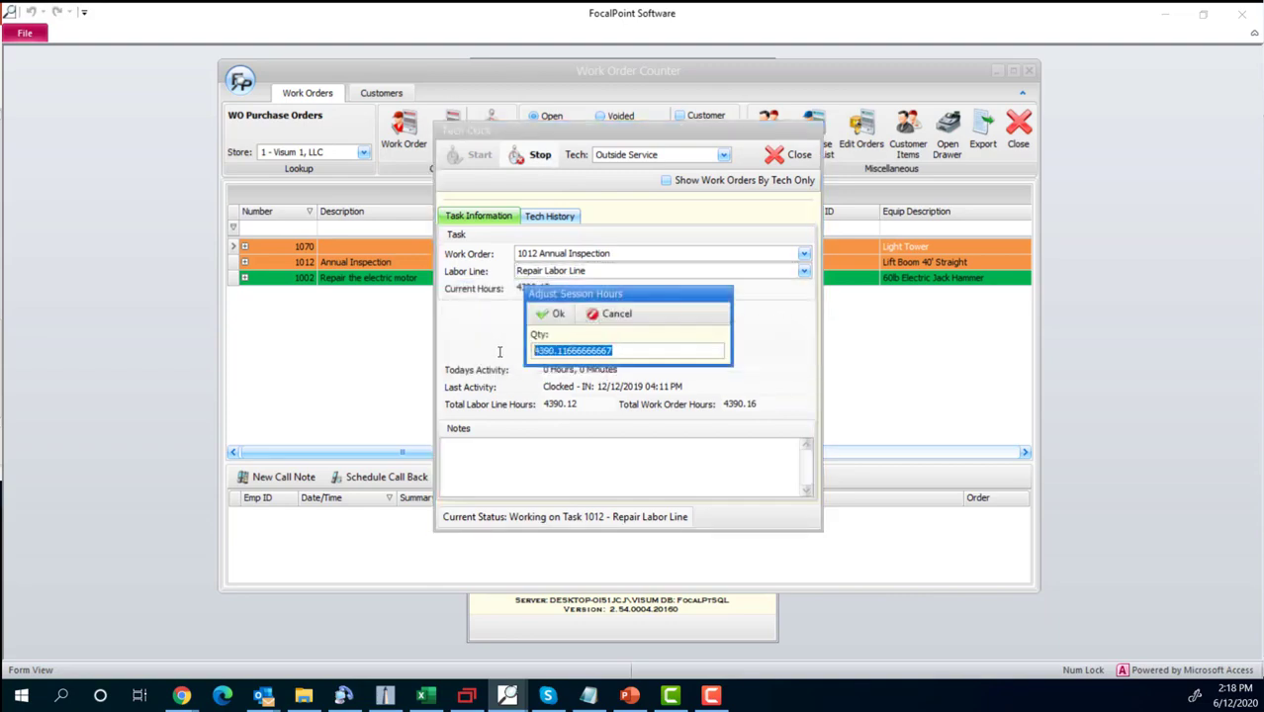
pyautogui.write('8')
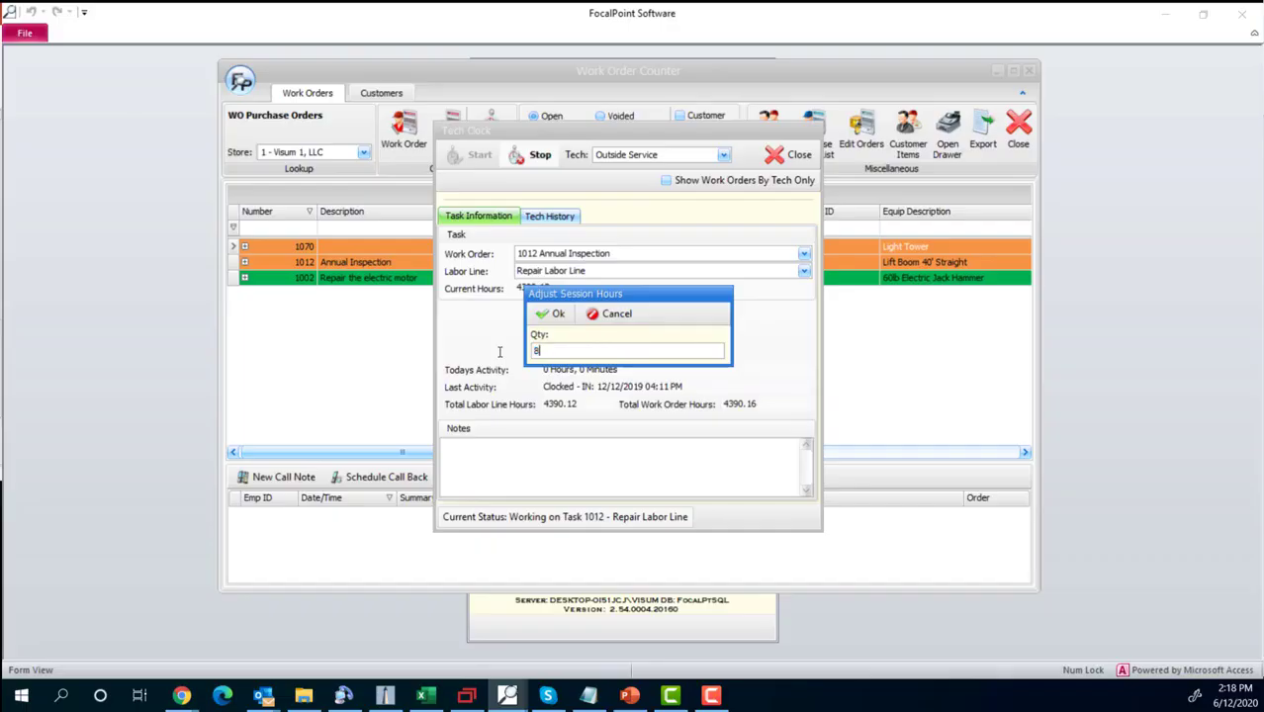
pyautogui.click(550, 314)
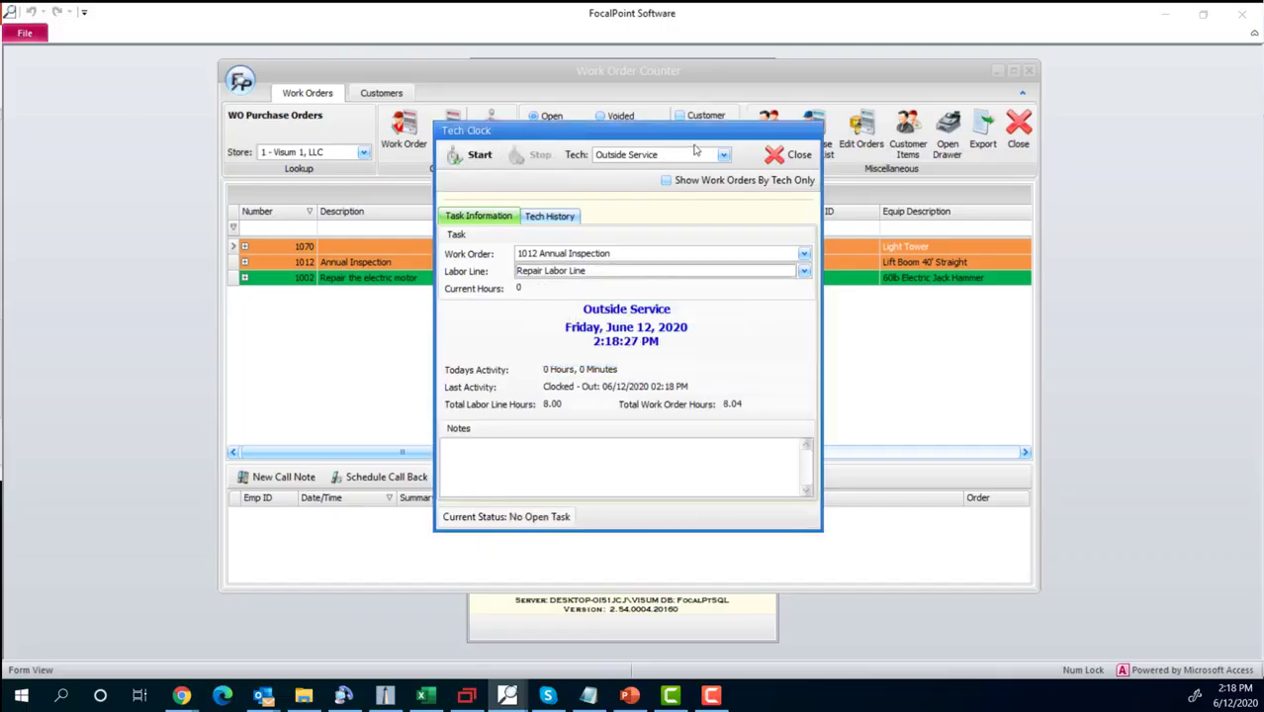
pyautogui.click(778, 154)
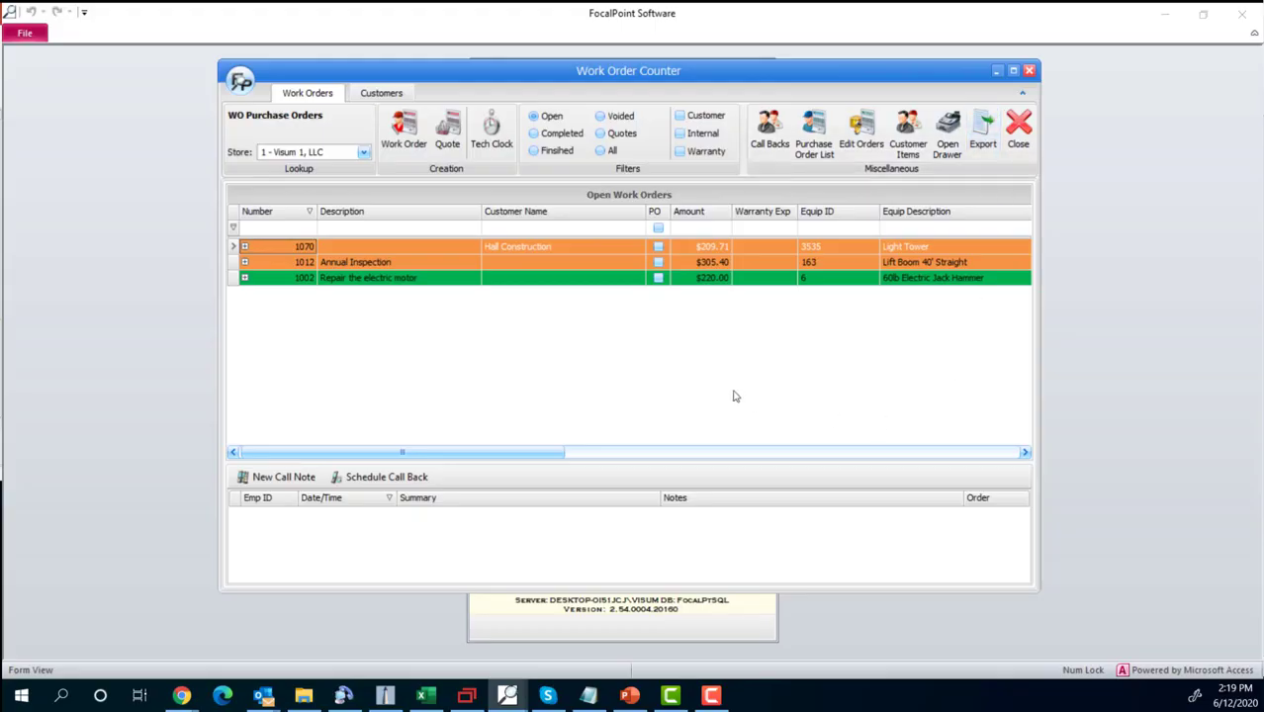
# View the customer list and its options for adding new customers, and return to the open work orders.
pyautogui.click(381, 93)
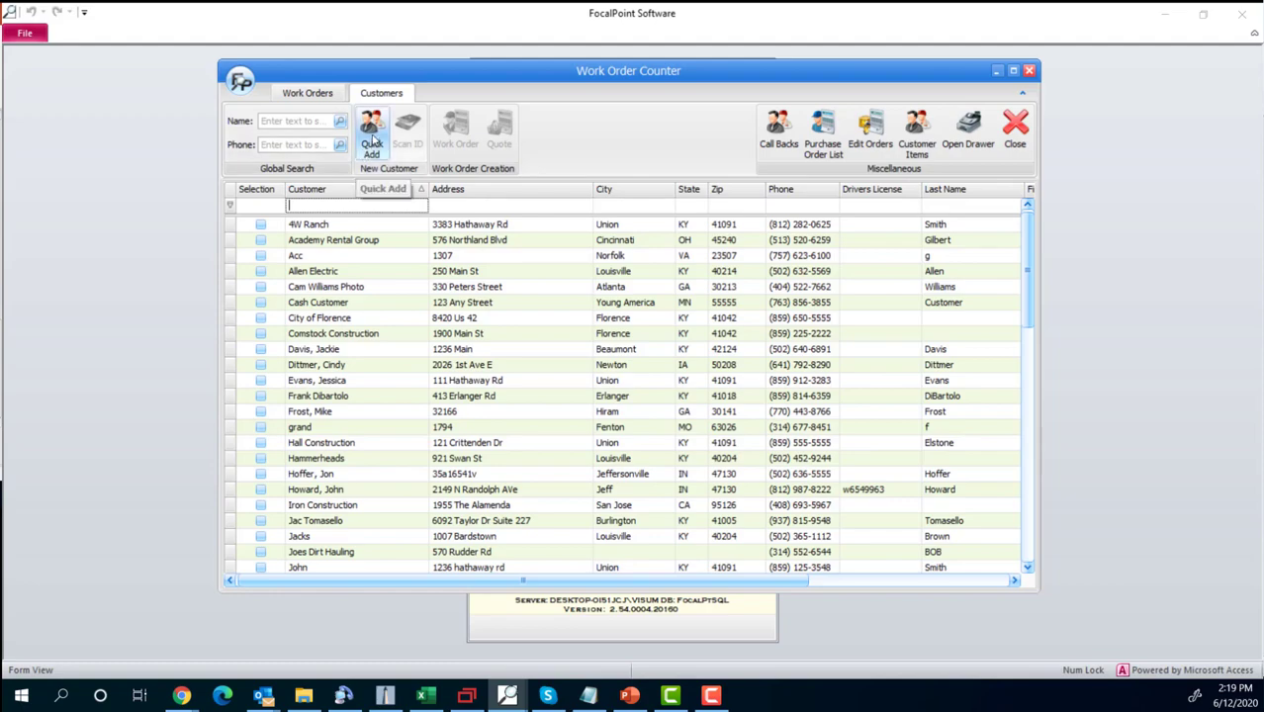
pyautogui.click(308, 93)
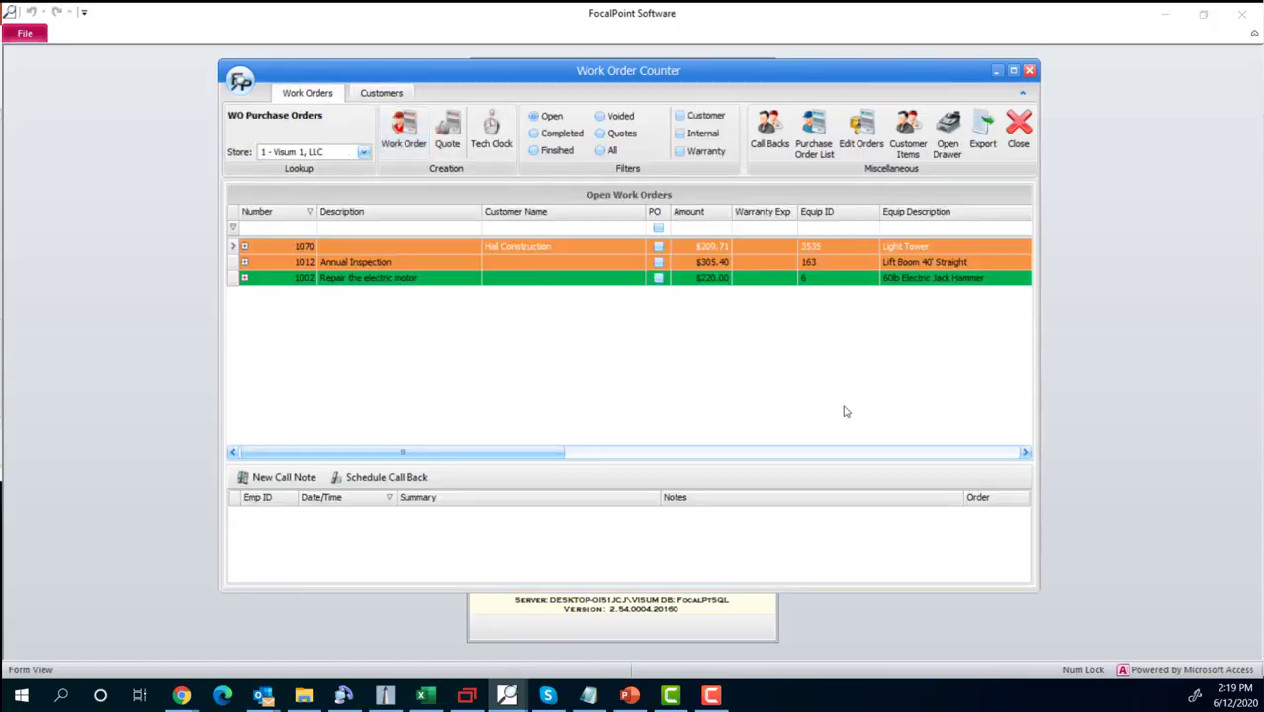